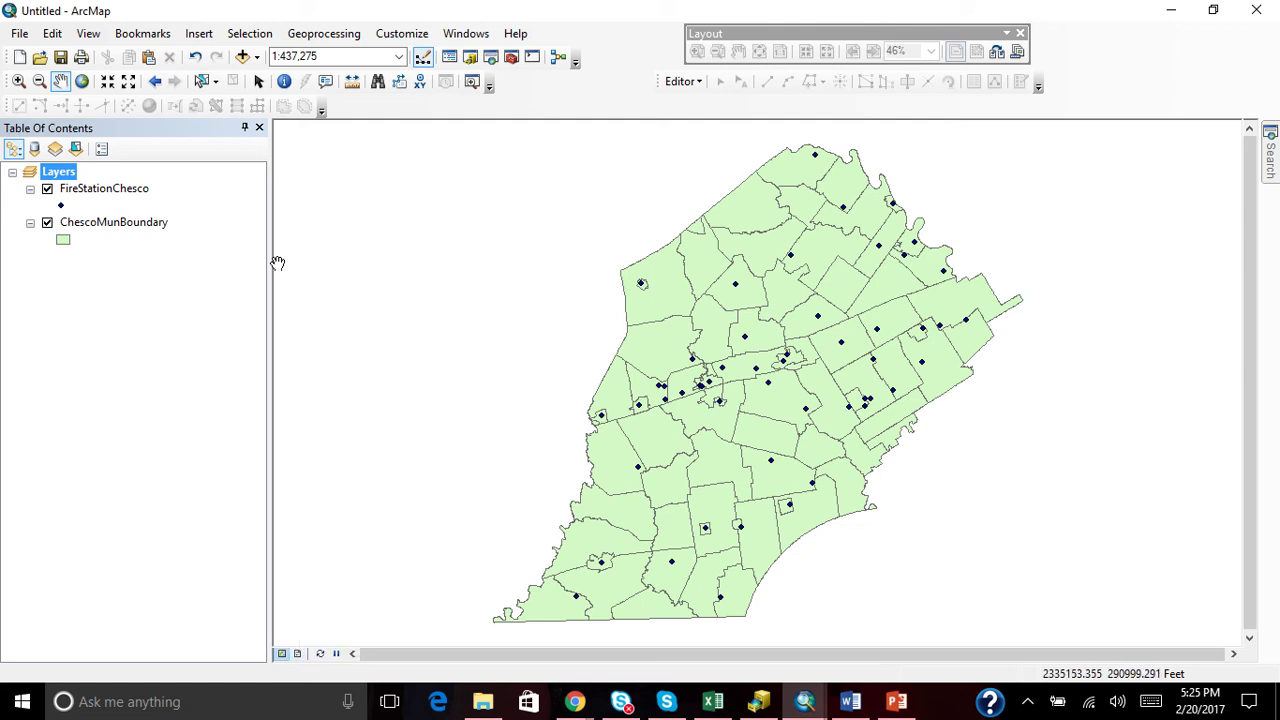
- Switch to layout view and resize the data frame to fill most of the portrait page
{"action": "left_click", "coordinate": [97, 37]}
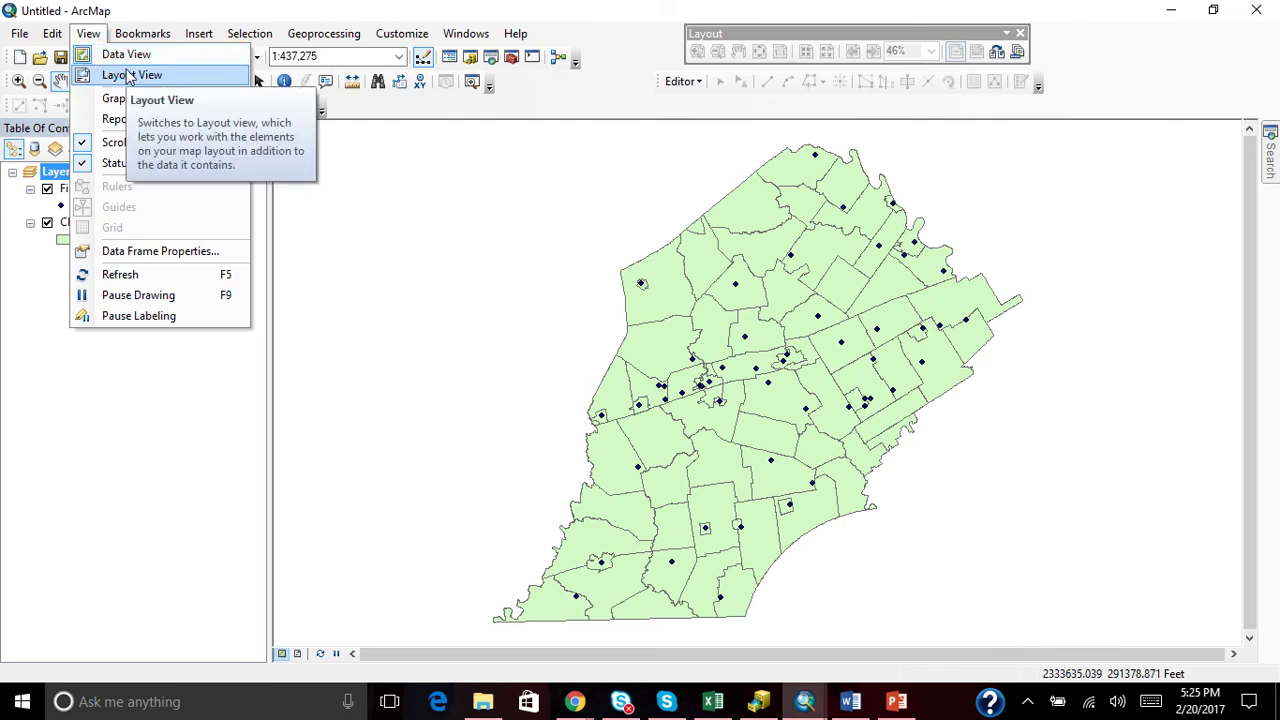
{"action": "left_click", "coordinate": [128, 76]}
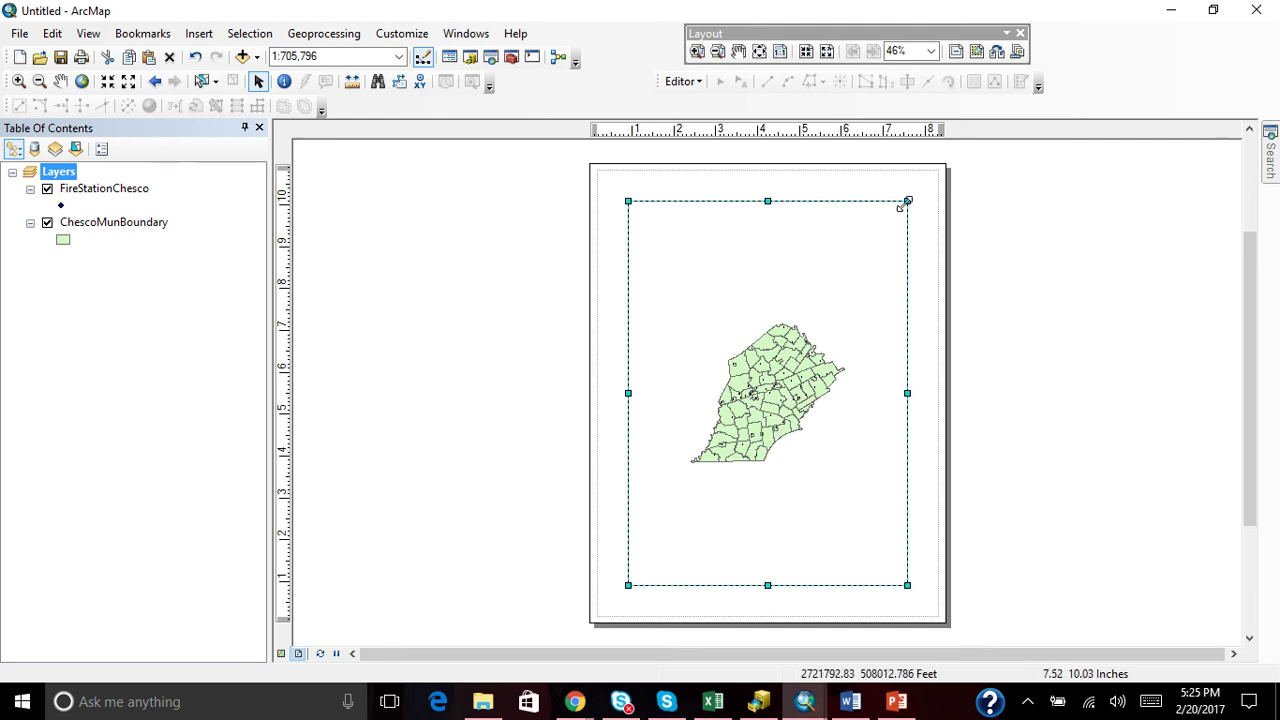
{"action": "left_click_drag", "start_coordinate": [626, 202], "coordinate": [622, 198]}
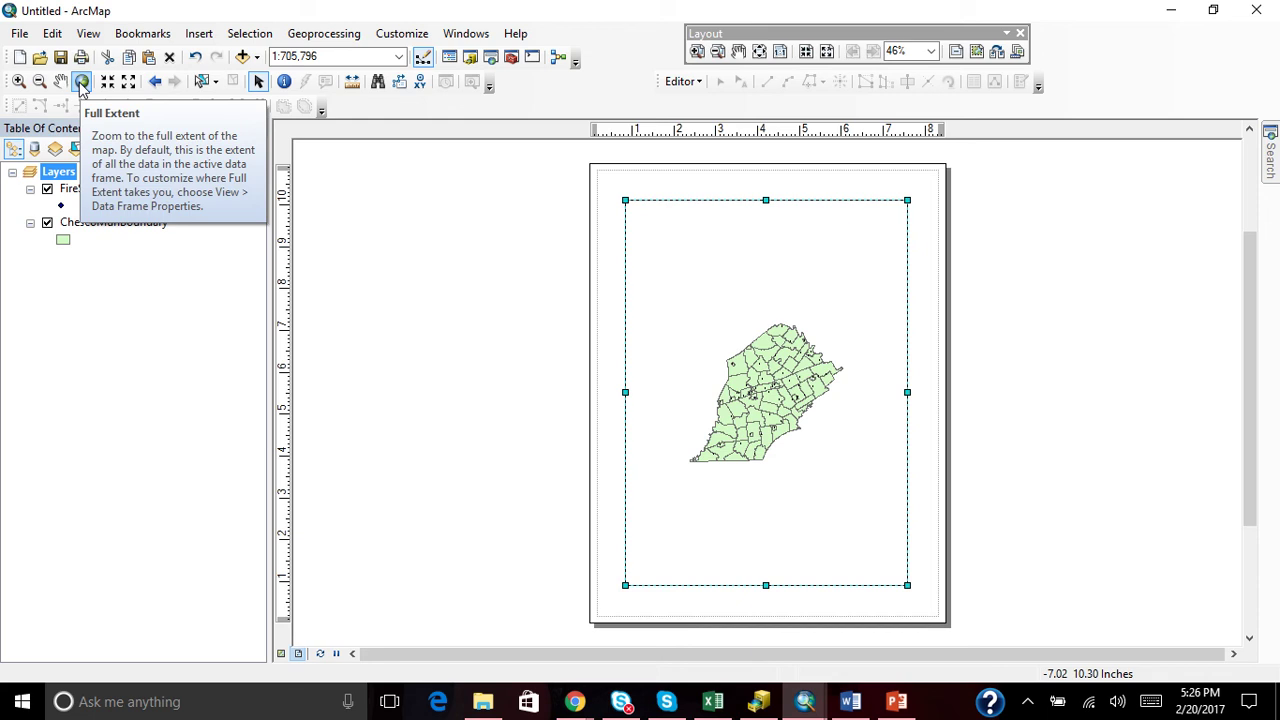
- Start a legend that includes both the FireStationChesco and ChescoMunBoundary layers
{"action": "left_click", "coordinate": [200, 34]}
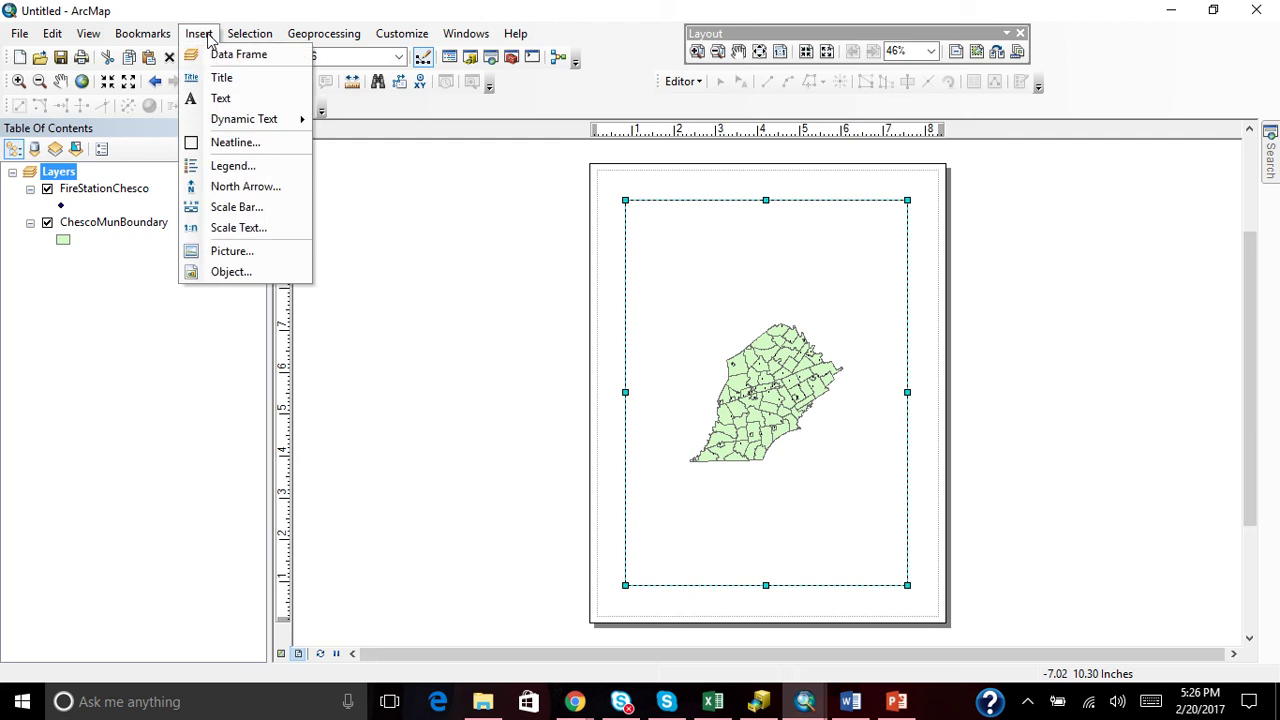
{"action": "left_click", "coordinate": [255, 170]}
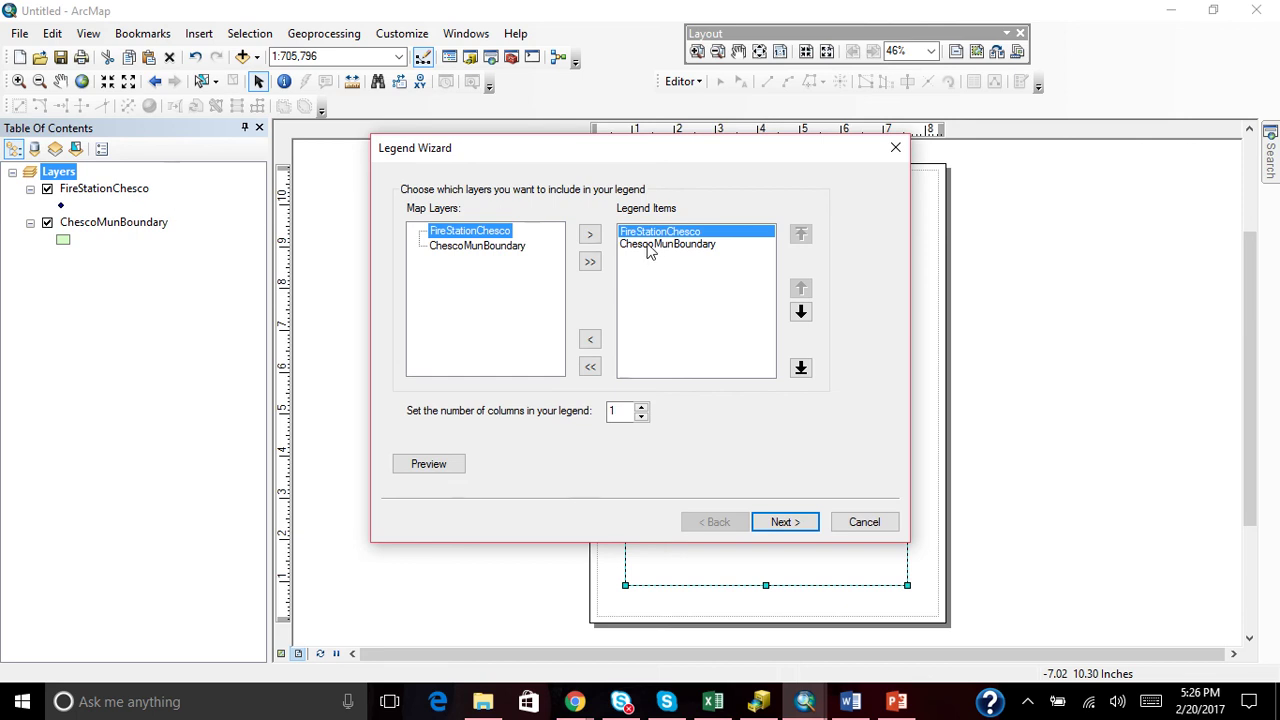
{"action": "left_click", "coordinate": [785, 524]}
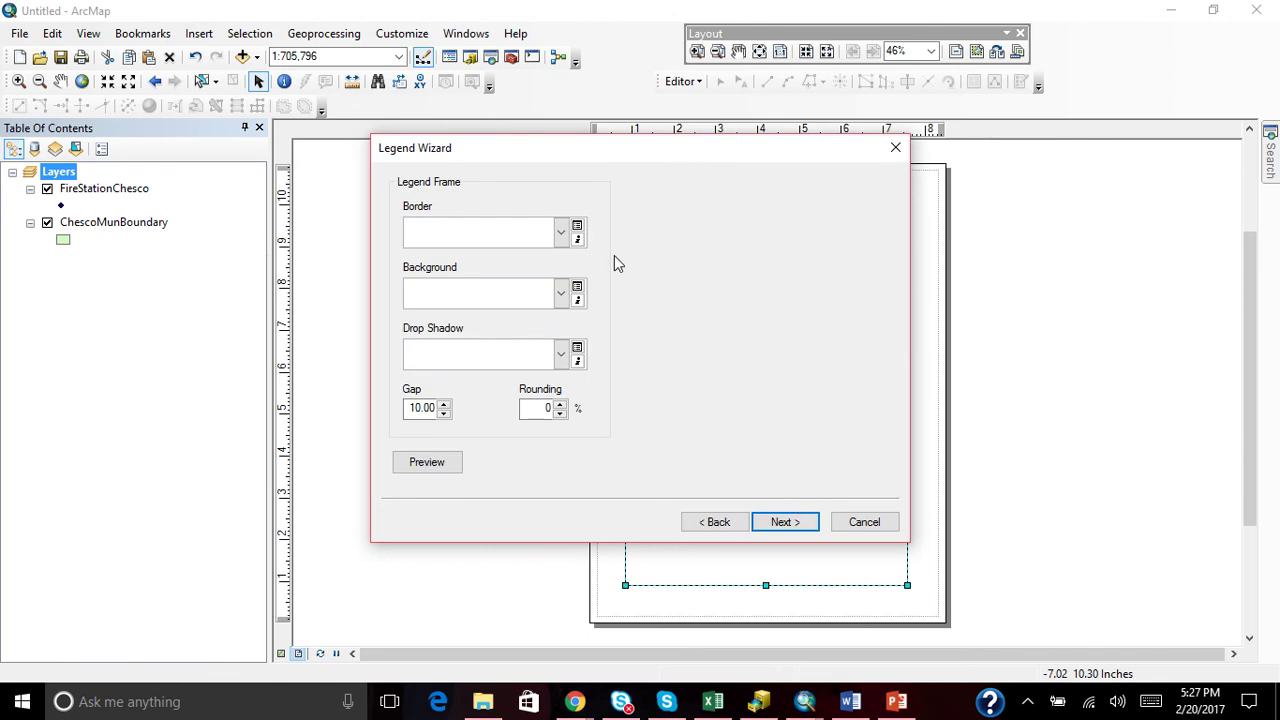
- Finish the legend without a border, background or drop shadow, and place it lower-right
{"action": "left_click", "coordinate": [561, 236]}
{"action": "left_click", "coordinate": [563, 240]}
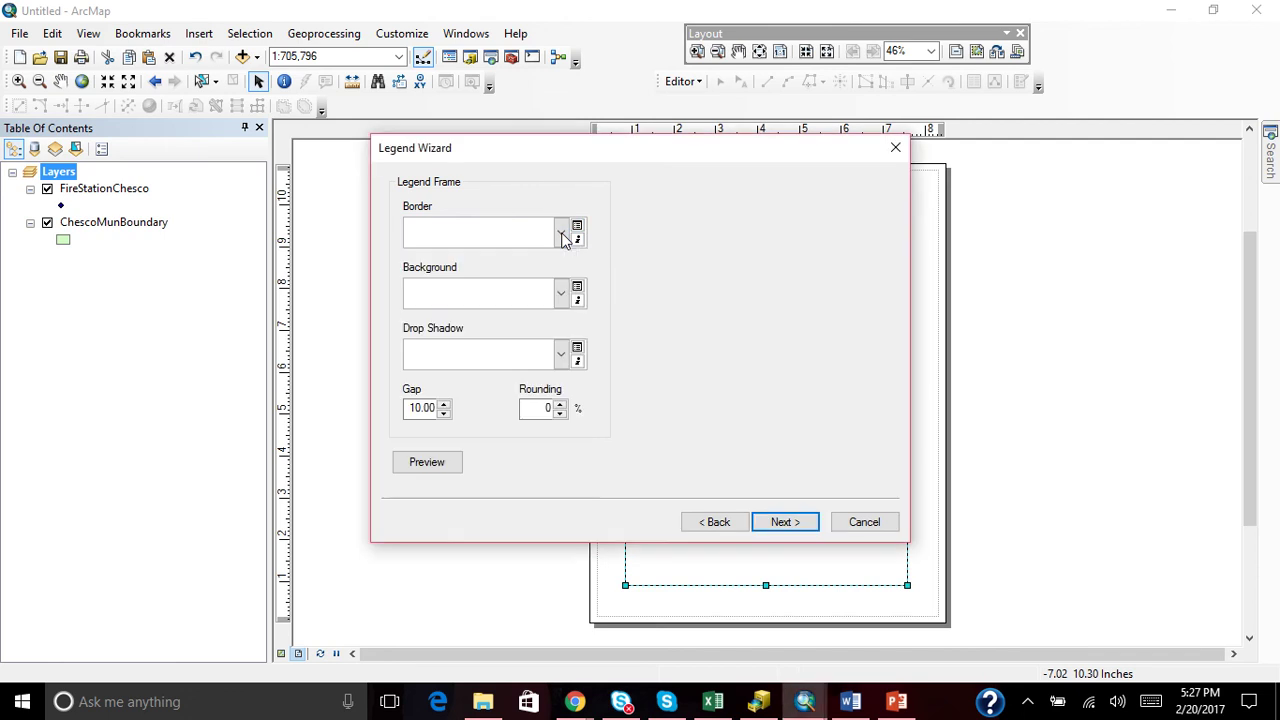
{"action": "left_click", "coordinate": [561, 292]}
{"action": "left_click", "coordinate": [561, 292]}
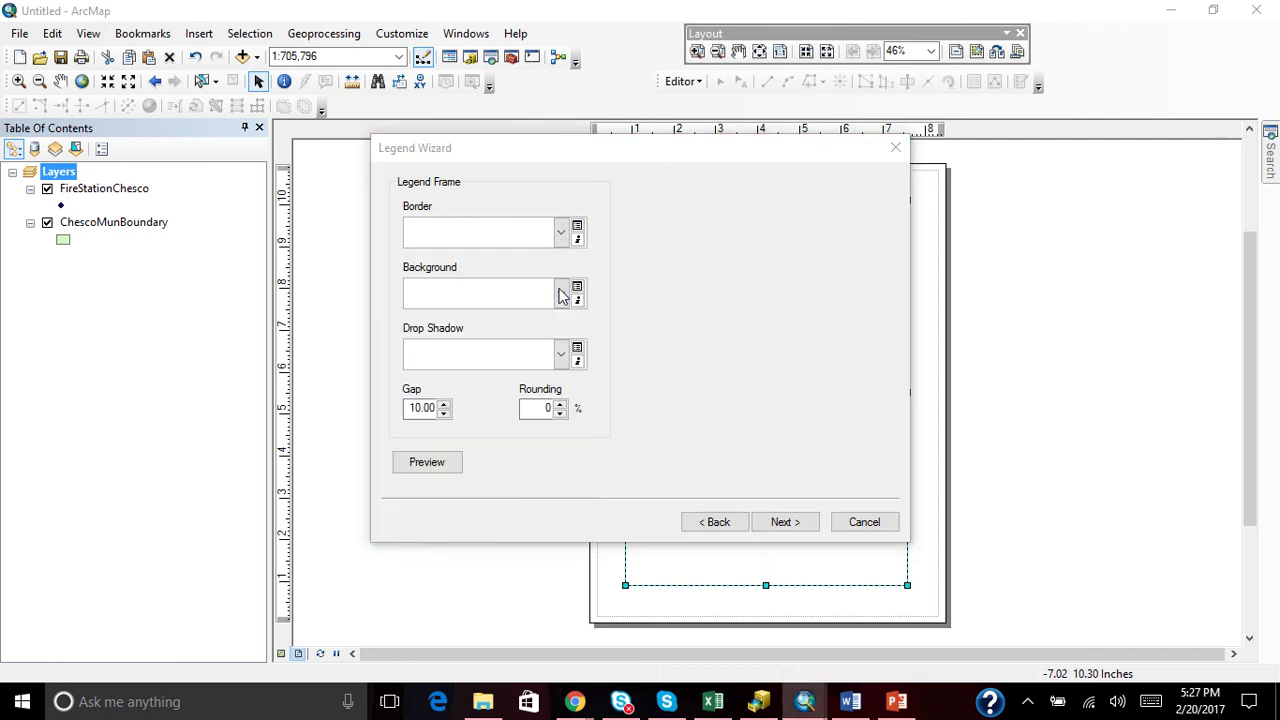
{"action": "left_click", "coordinate": [559, 357]}
{"action": "left_click", "coordinate": [561, 357]}
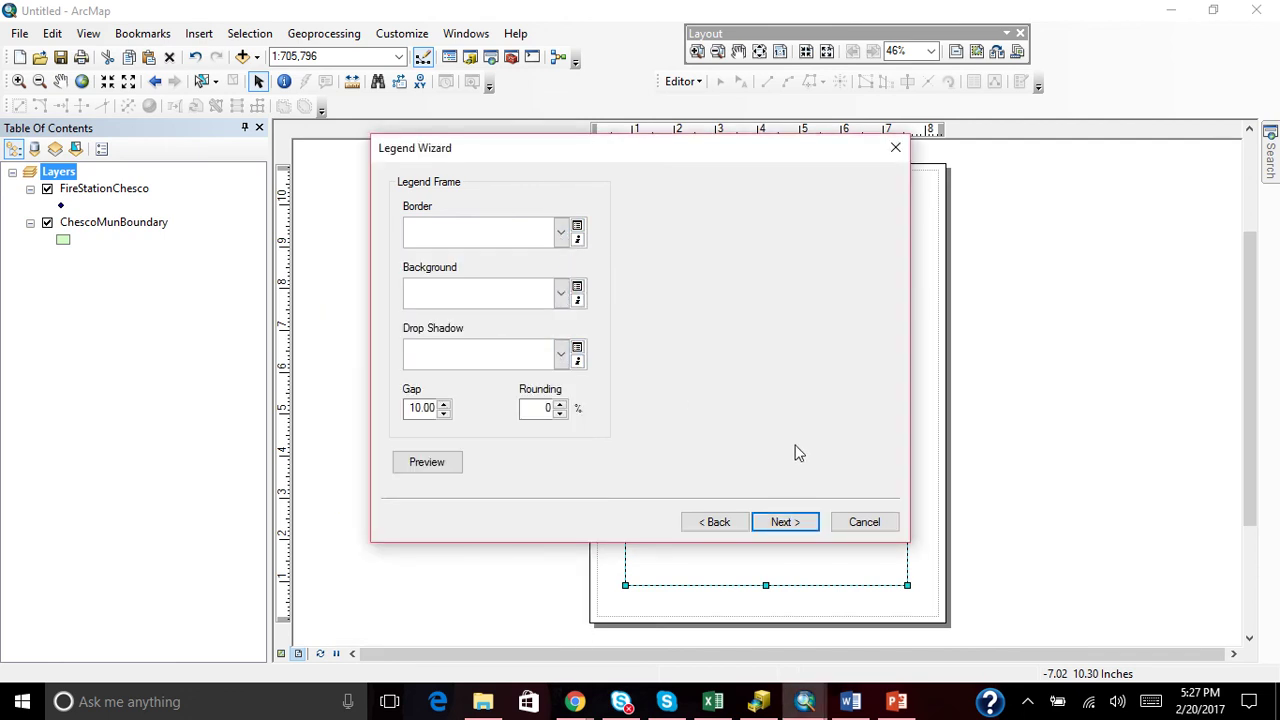
{"action": "left_click", "coordinate": [787, 522]}
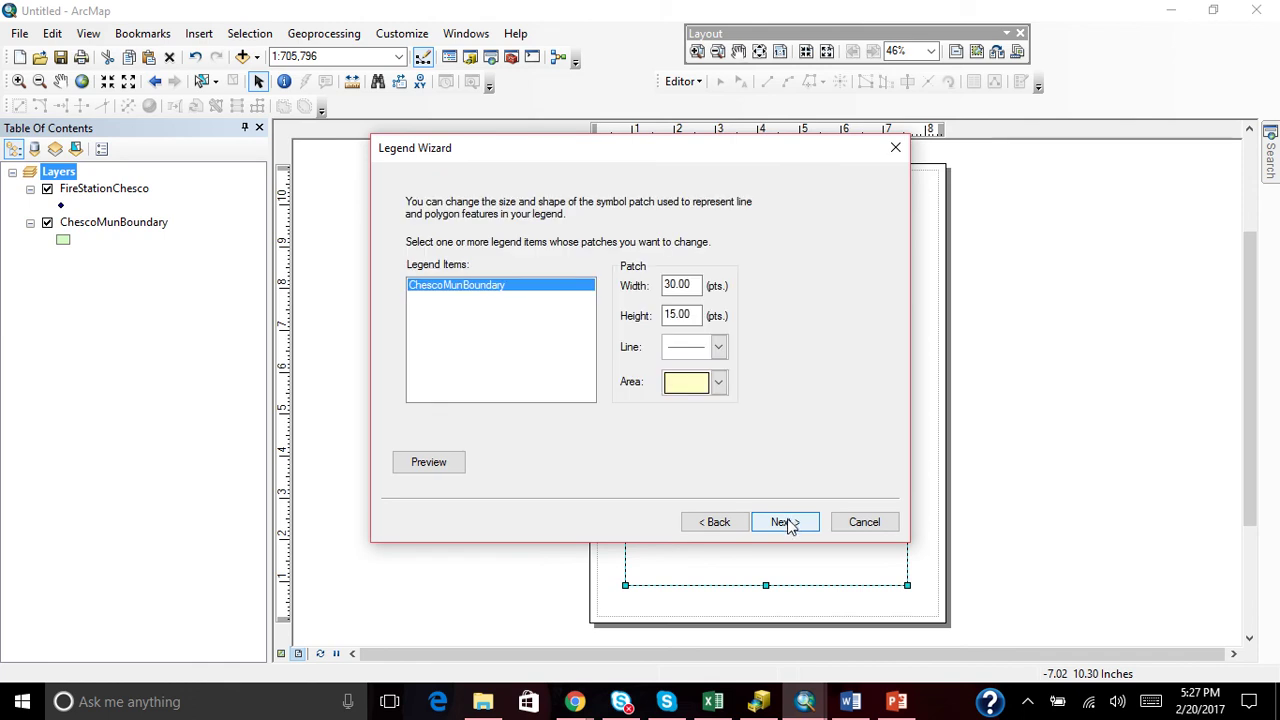
{"action": "left_click", "coordinate": [785, 522]}
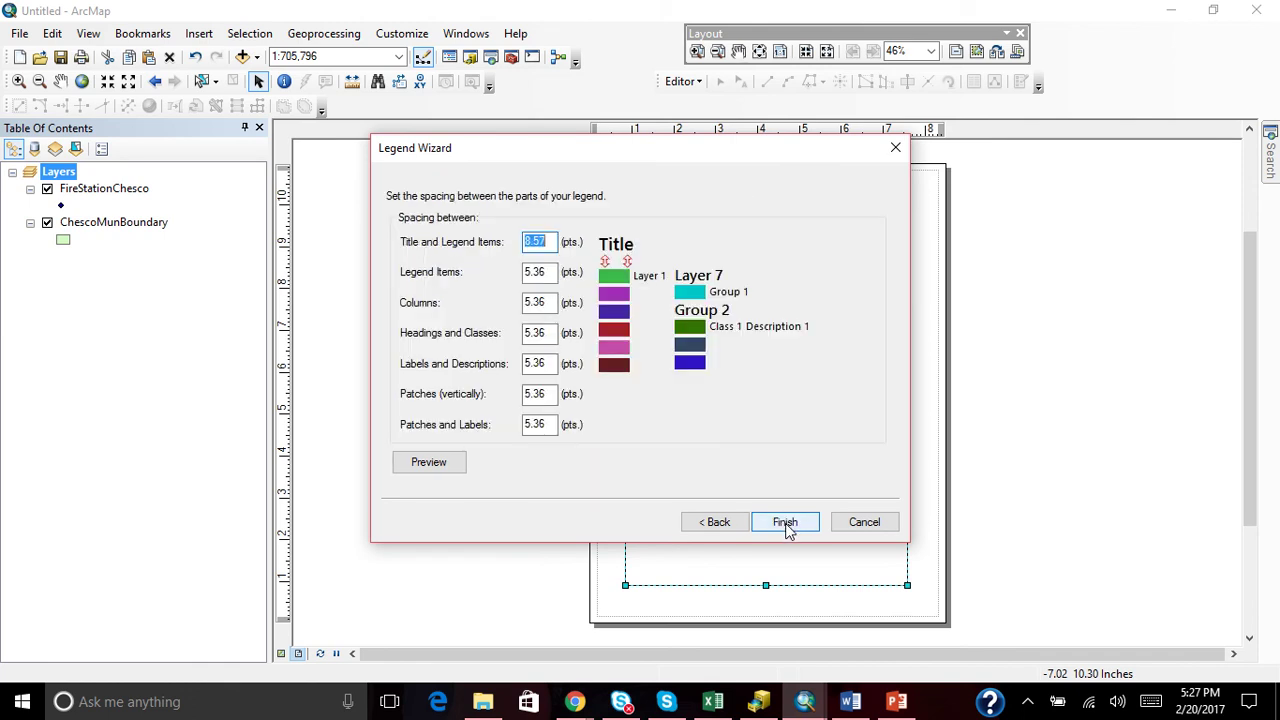
{"action": "left_click", "coordinate": [785, 522]}
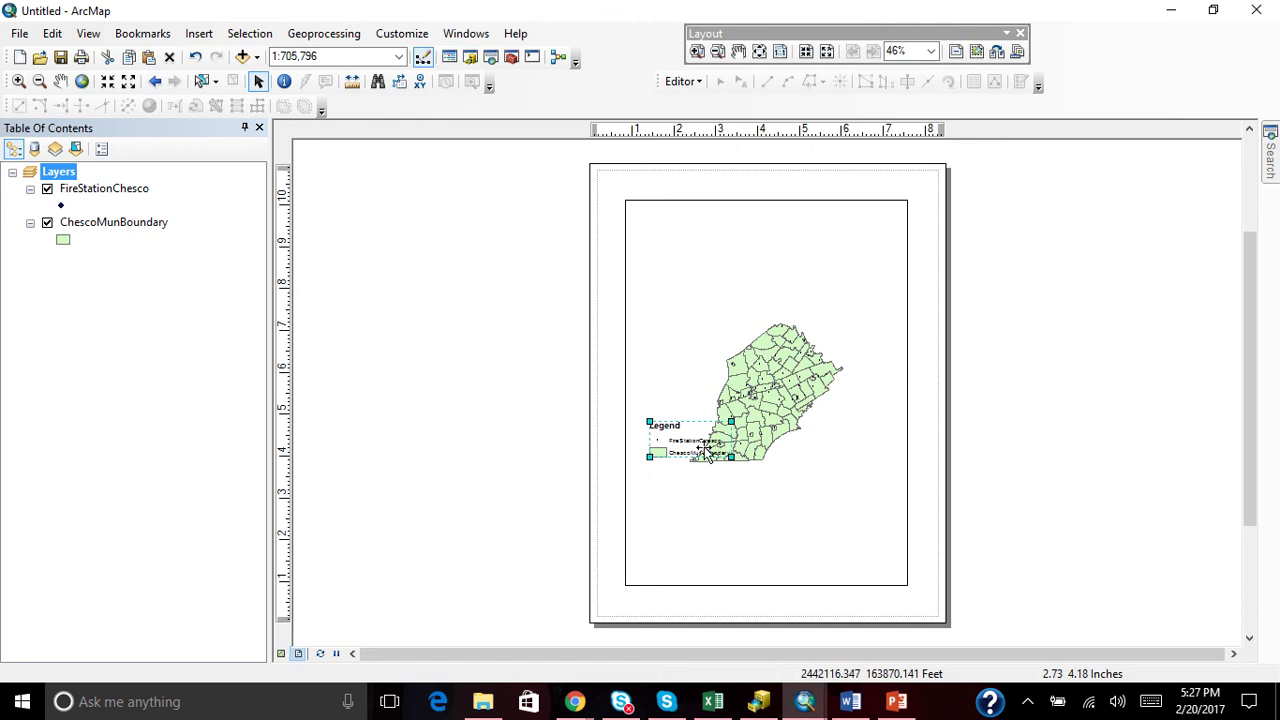
{"action": "left_click_drag", "start_coordinate": [700, 442], "coordinate": [877, 566]}
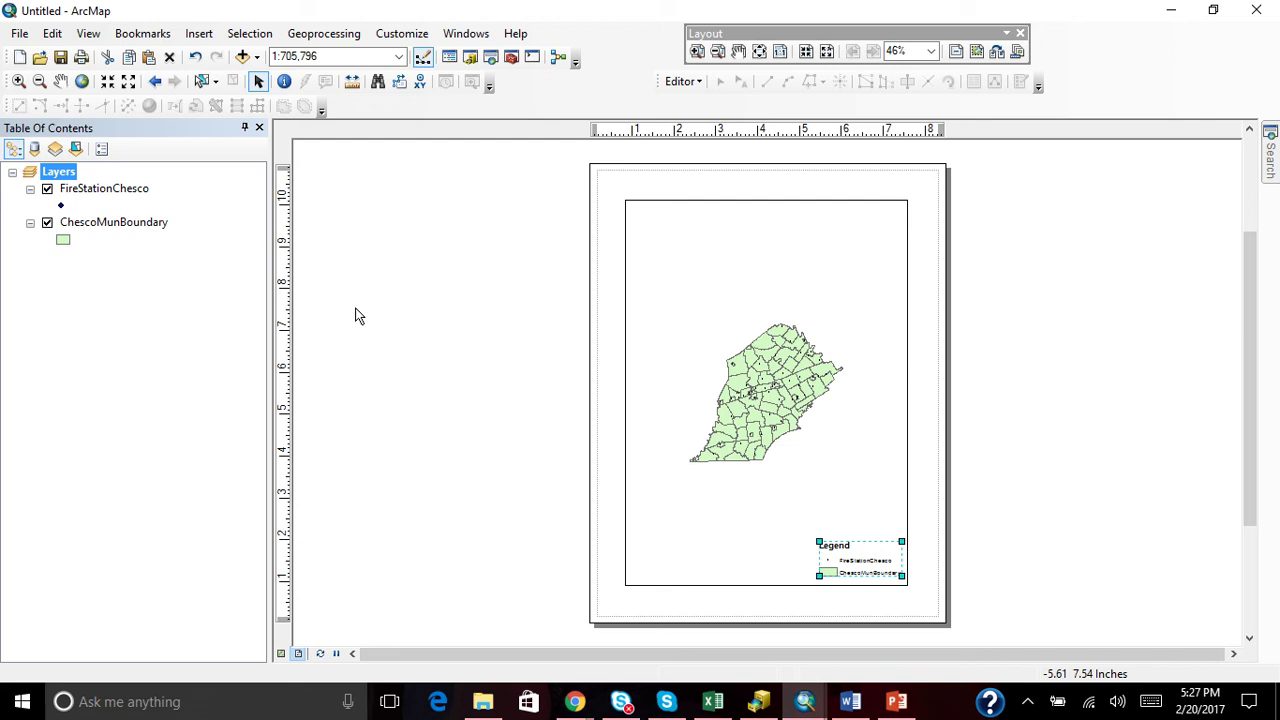
- Add an ESRI North 2 north arrow in the lower-left corner of the page
{"action": "left_click", "coordinate": [210, 34]}
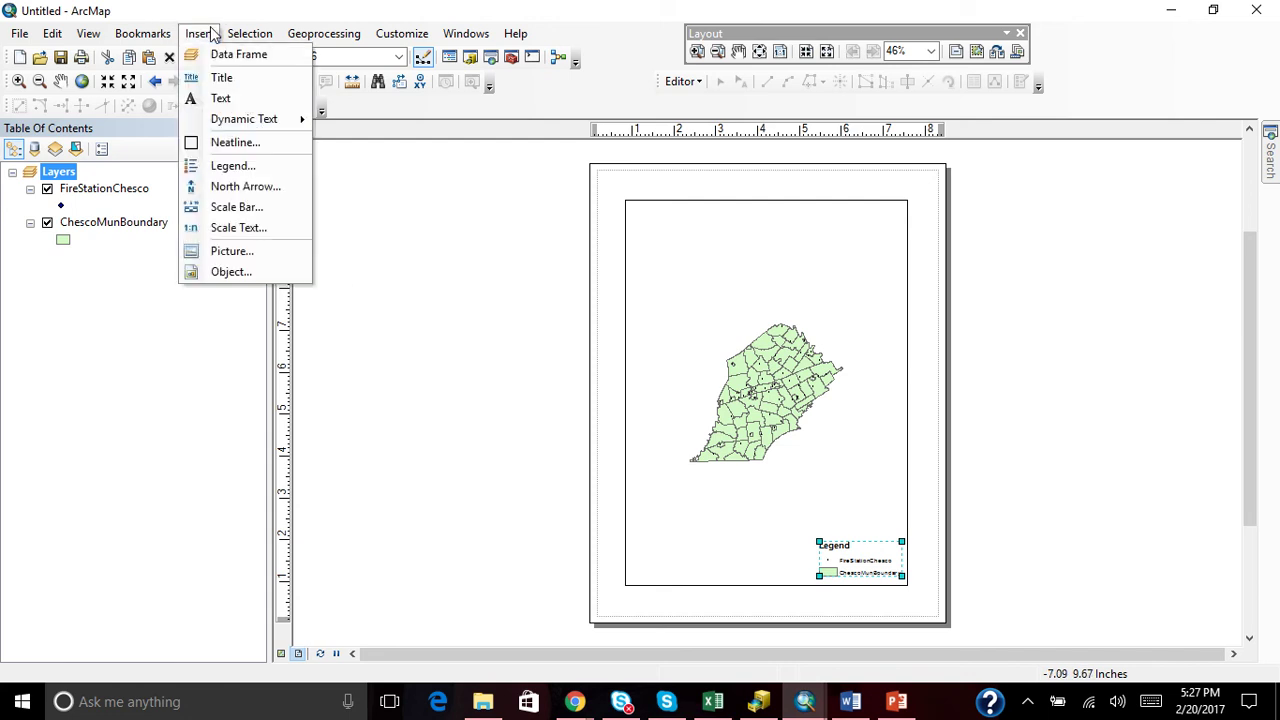
{"action": "left_click", "coordinate": [252, 188]}
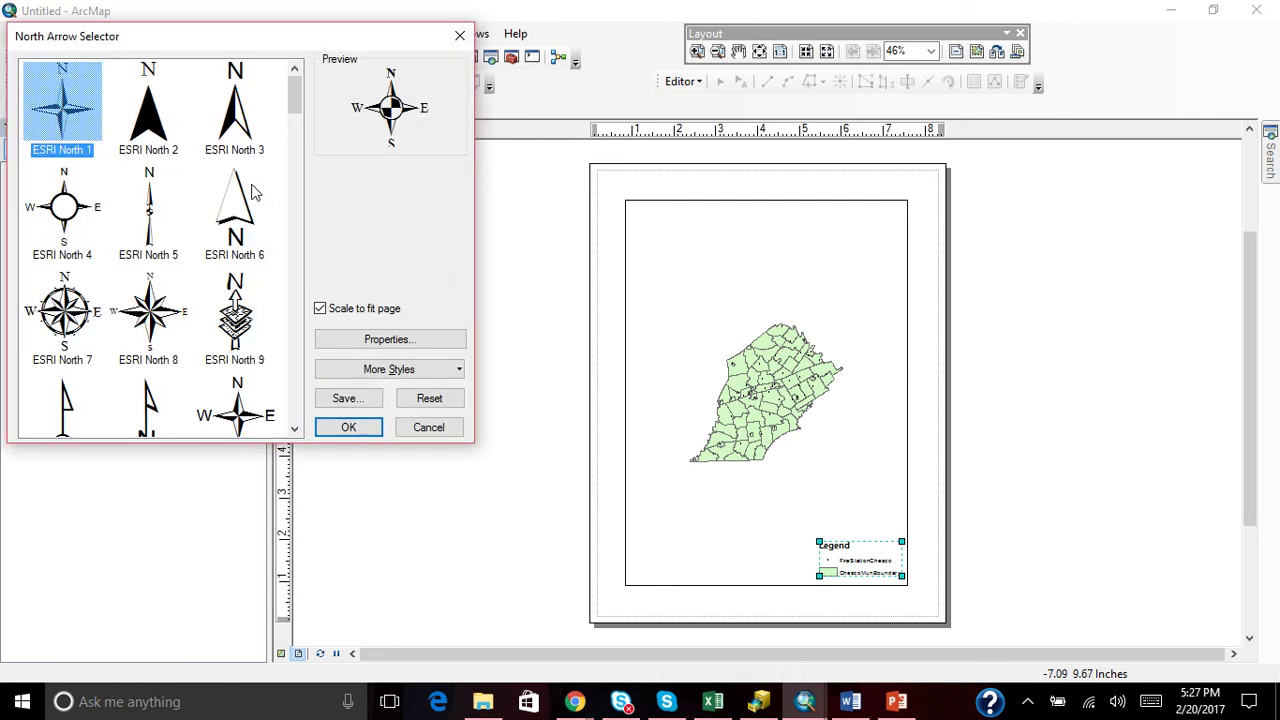
{"action": "mouse_move", "coordinate": [297, 108]}
{"action": "left_mouse_down"}
{"action": "mouse_move", "coordinate": [297, 210]}
{"action": "mouse_move", "coordinate": [297, 90]}
{"action": "left_mouse_up"}
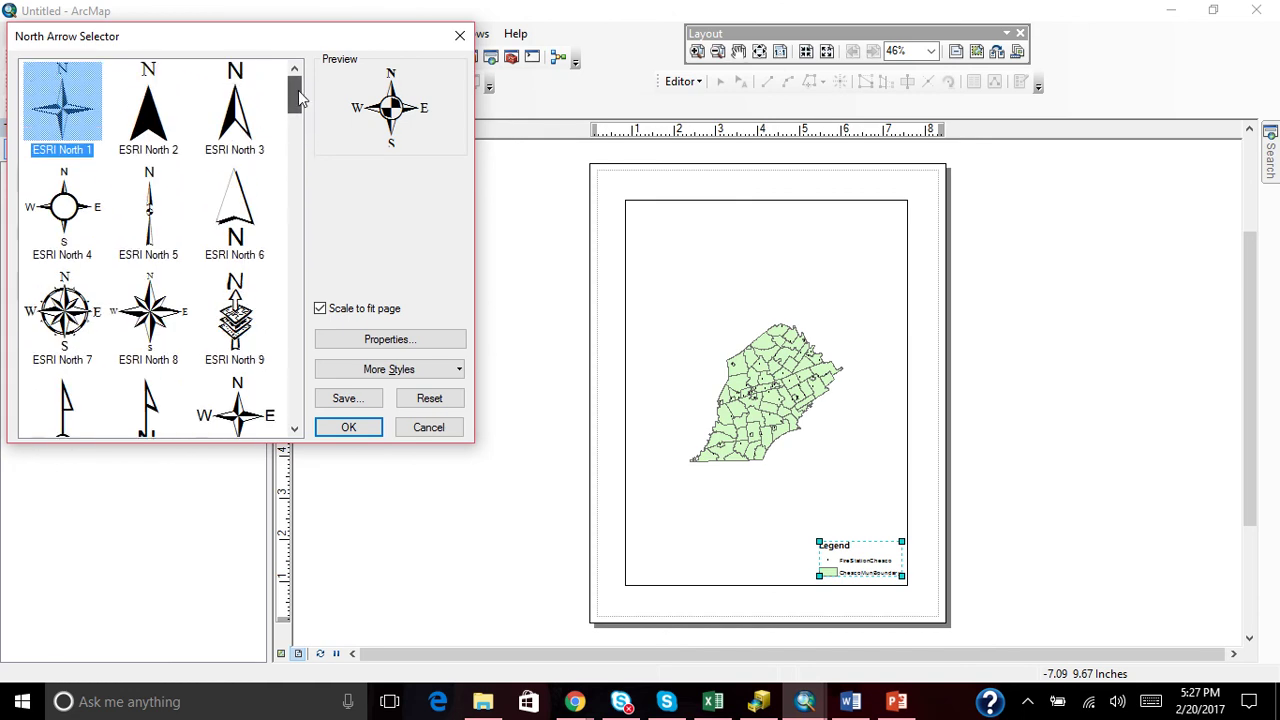
{"action": "left_click", "coordinate": [168, 125]}
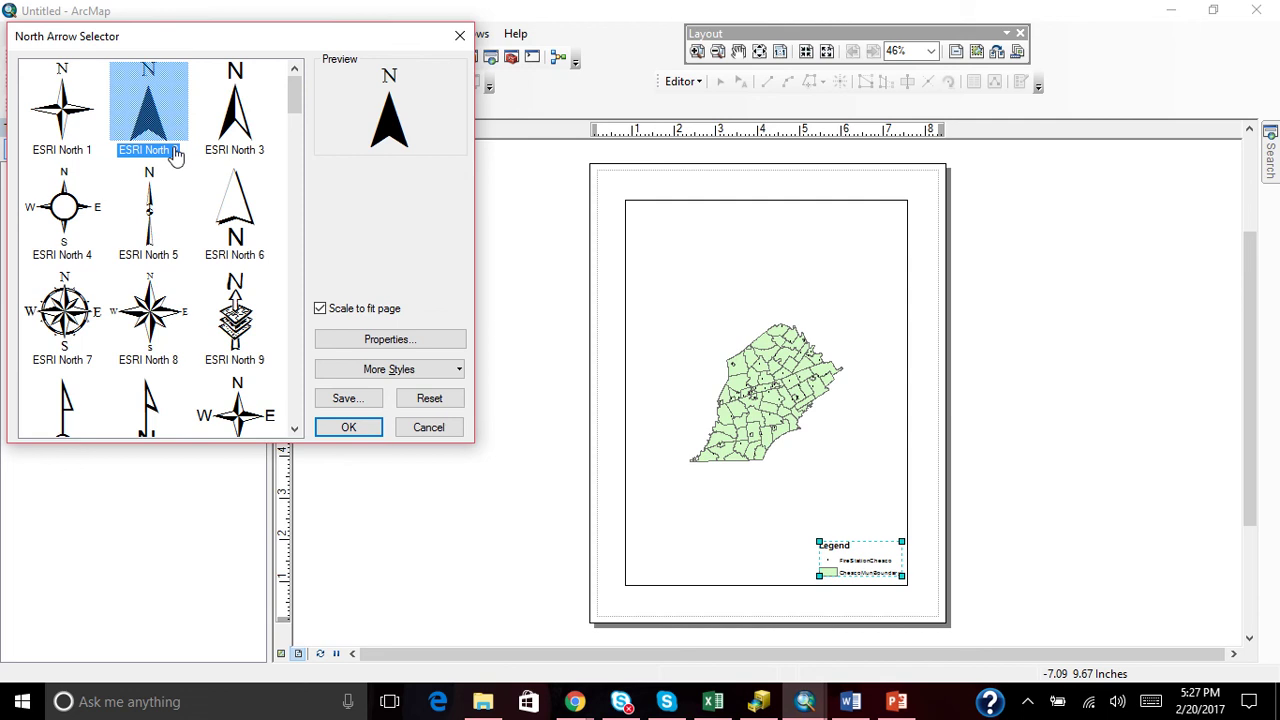
{"action": "left_click", "coordinate": [349, 427]}
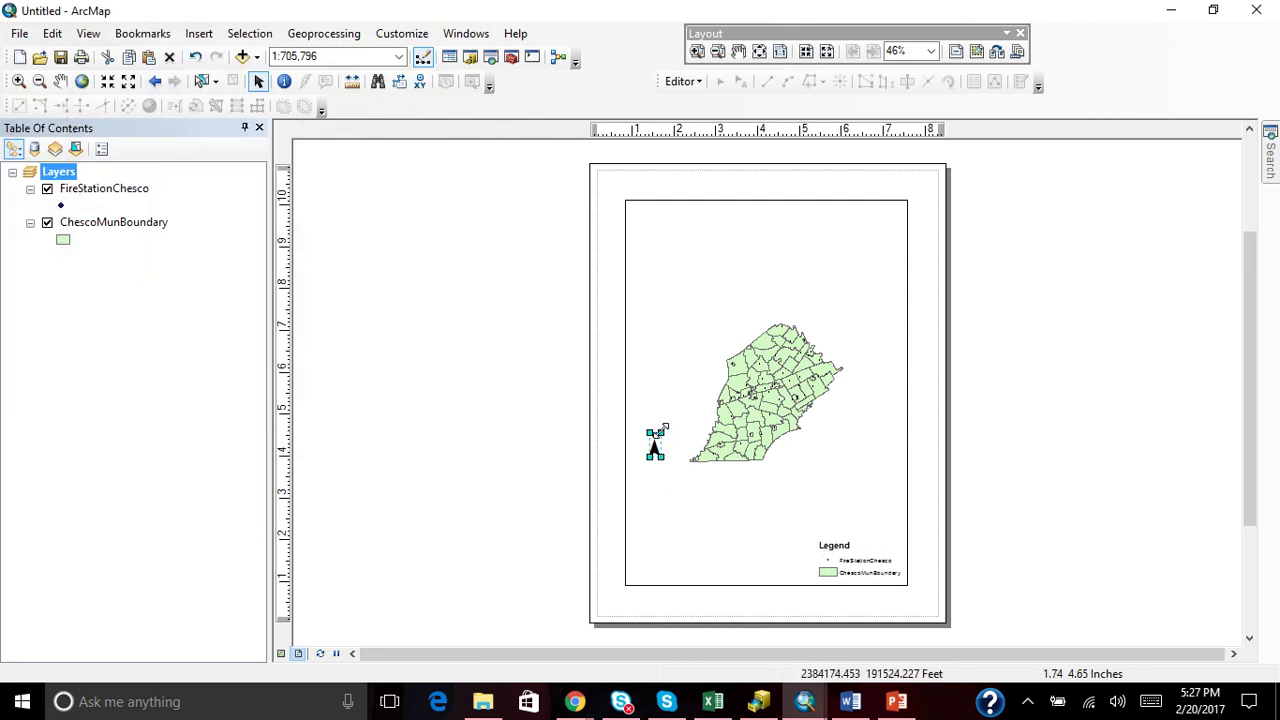
{"action": "left_click_drag", "start_coordinate": [662, 432], "coordinate": [645, 562]}
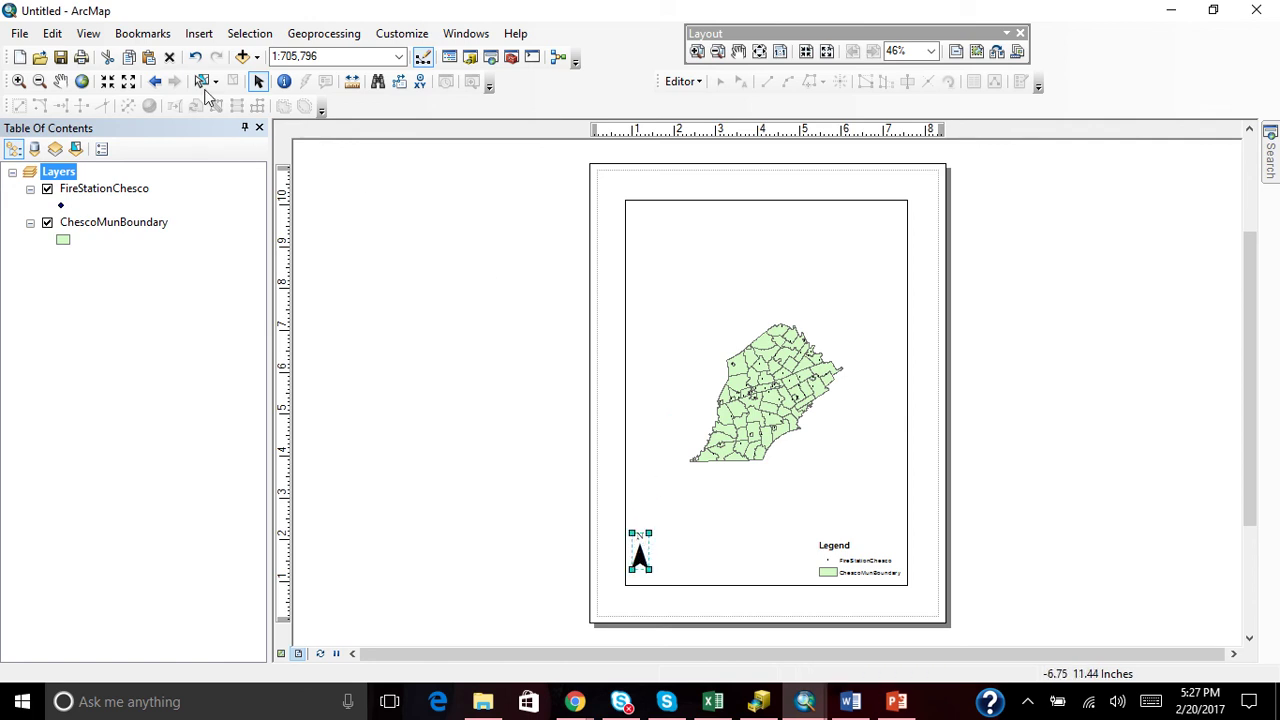
- Add an Alternating Scale Bar 1 along the bottom of the page, between arrow and legend
{"action": "left_click", "coordinate": [200, 34]}
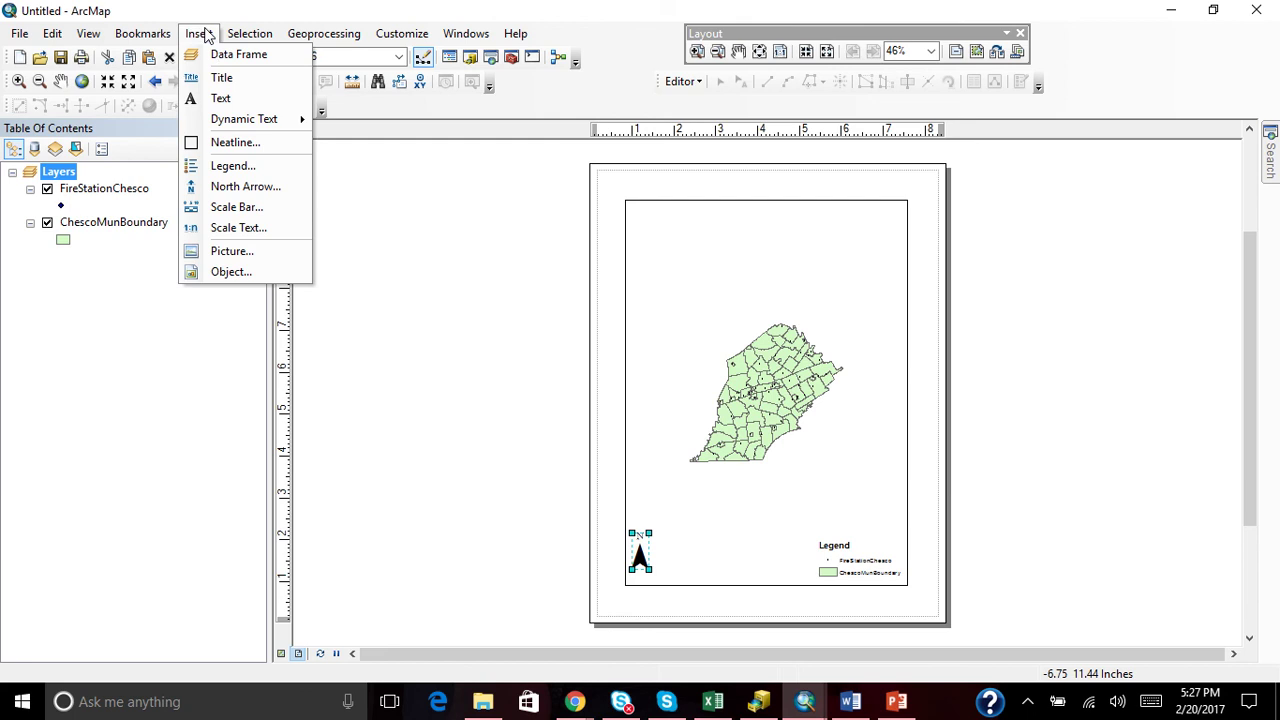
{"action": "left_click", "coordinate": [254, 209]}
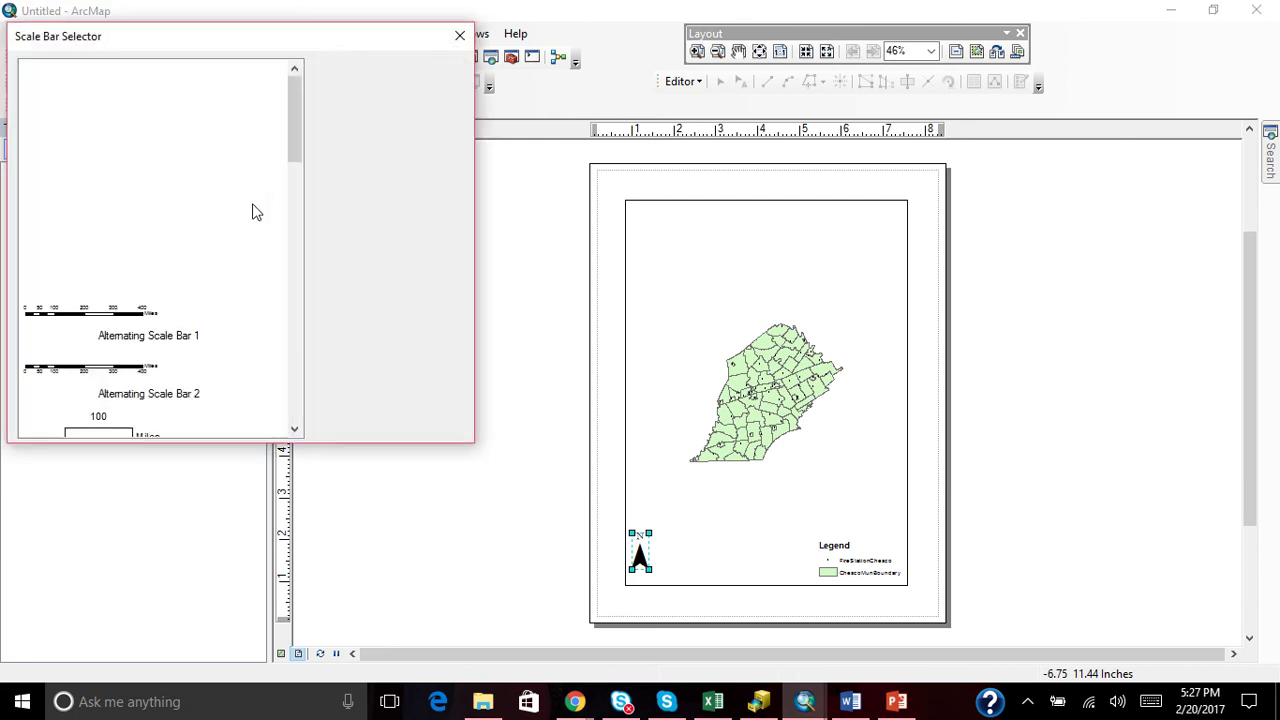
{"action": "left_click", "coordinate": [128, 333]}
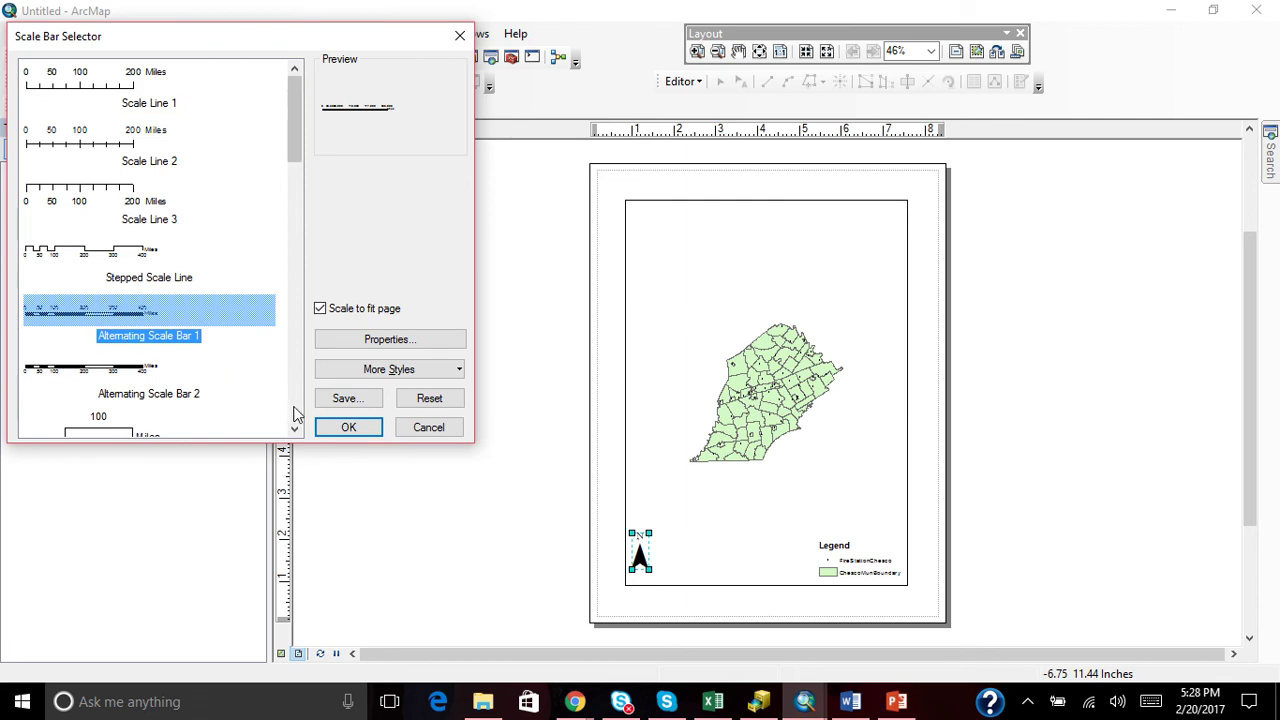
{"action": "left_click", "coordinate": [346, 427]}
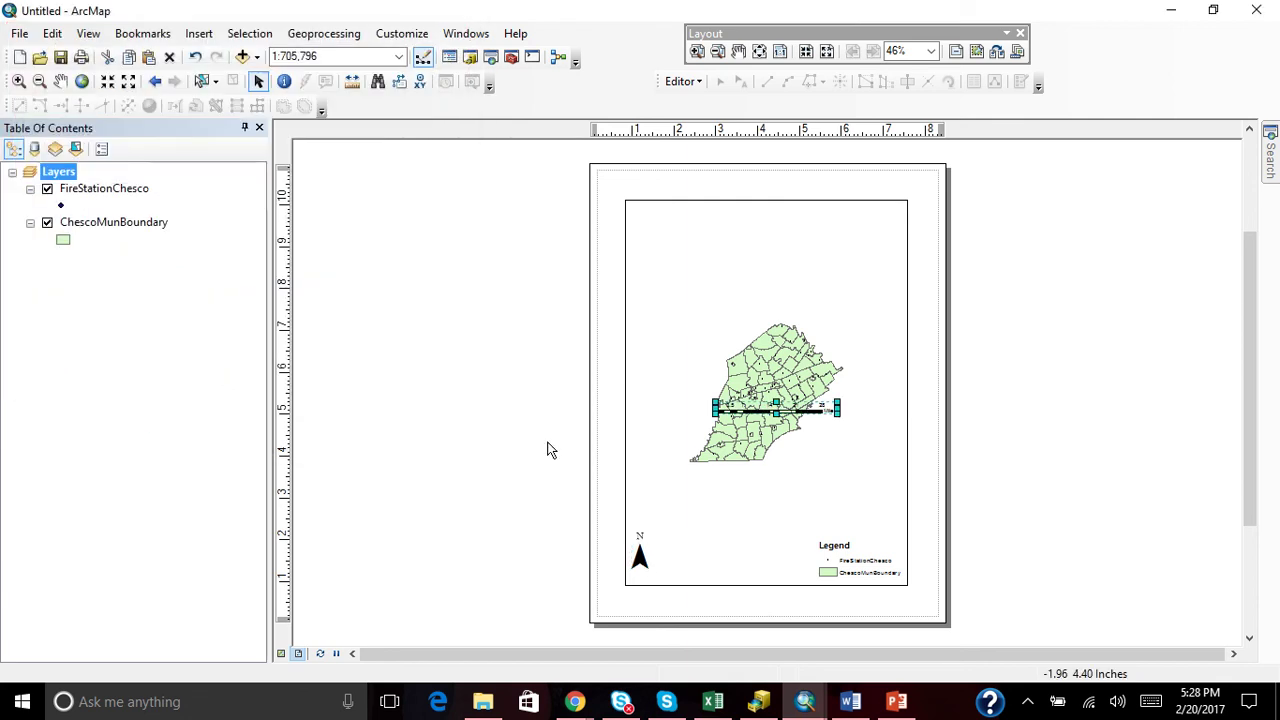
{"action": "left_click_drag", "start_coordinate": [810, 413], "coordinate": [788, 577]}
{"action": "left_click", "coordinate": [528, 456]}
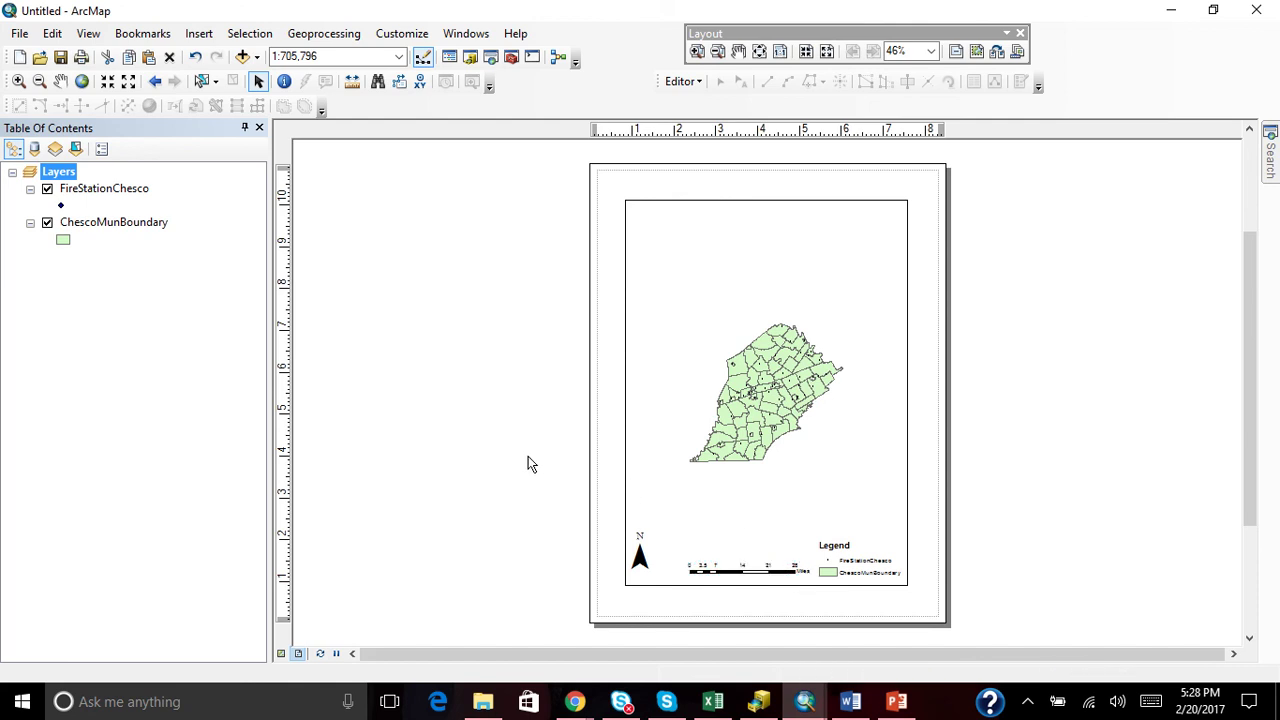
- Insert the title 'Chester County Fire Stations' at the top of the layout
{"action": "left_click", "coordinate": [199, 34]}
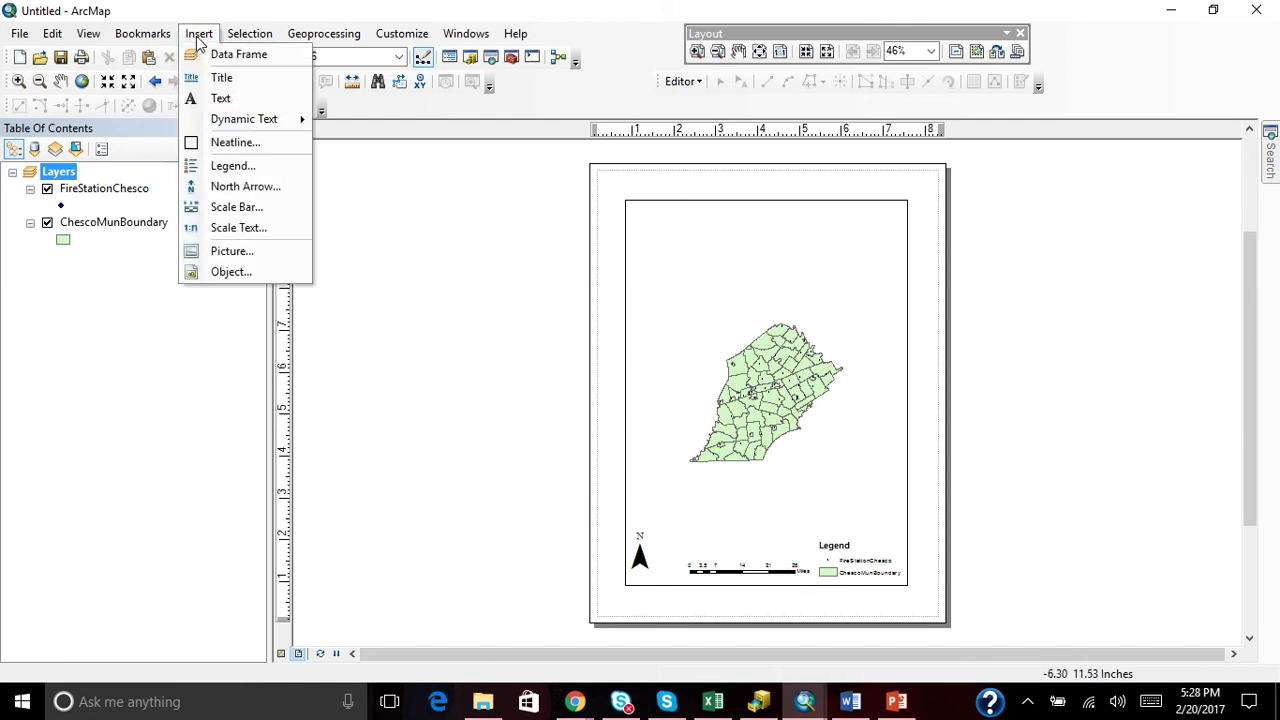
{"action": "left_click", "coordinate": [229, 79]}
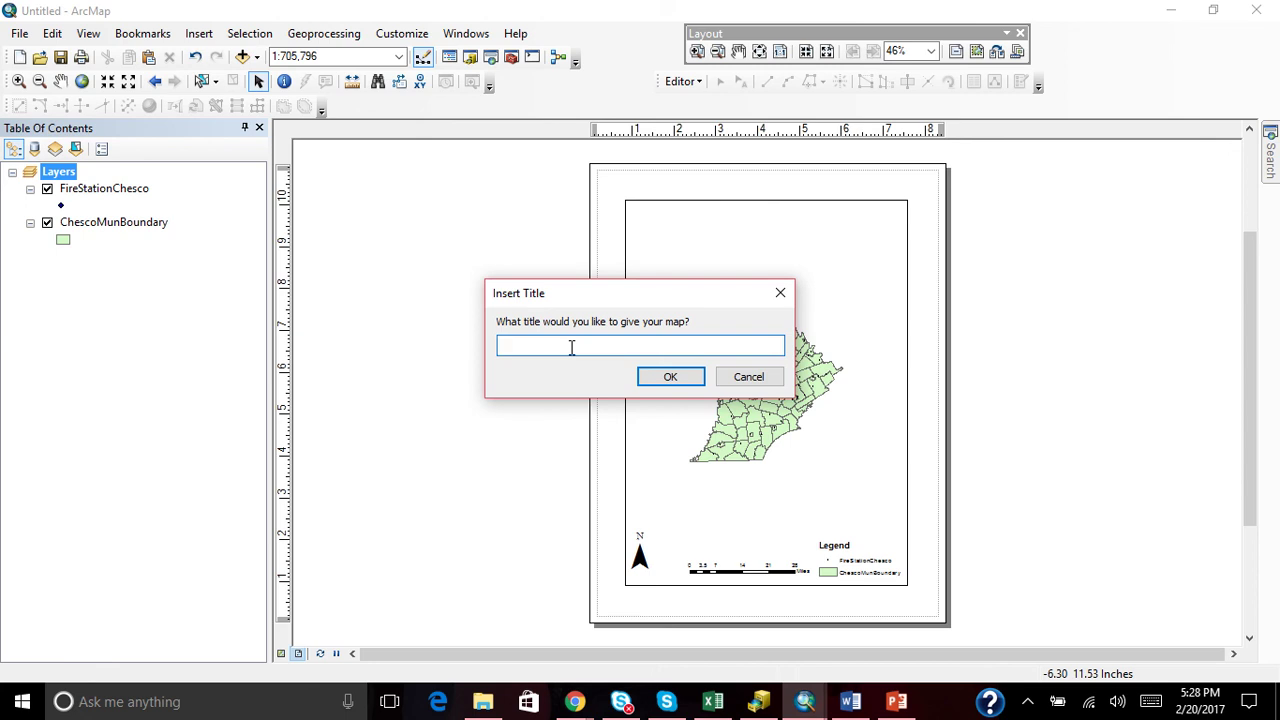
{"action": "type", "text": "Chester County Fire Stations"}
{"action": "left_click", "coordinate": [669, 377]}
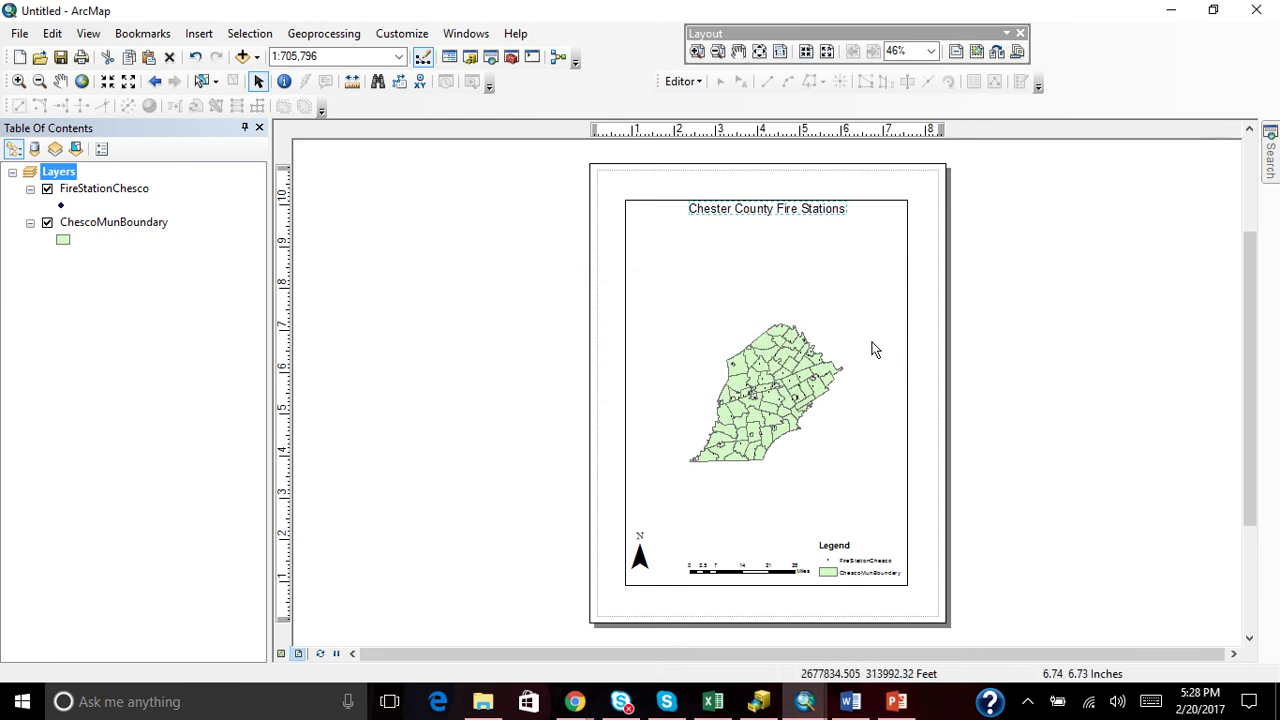
{"action": "left_click", "coordinate": [1044, 365]}
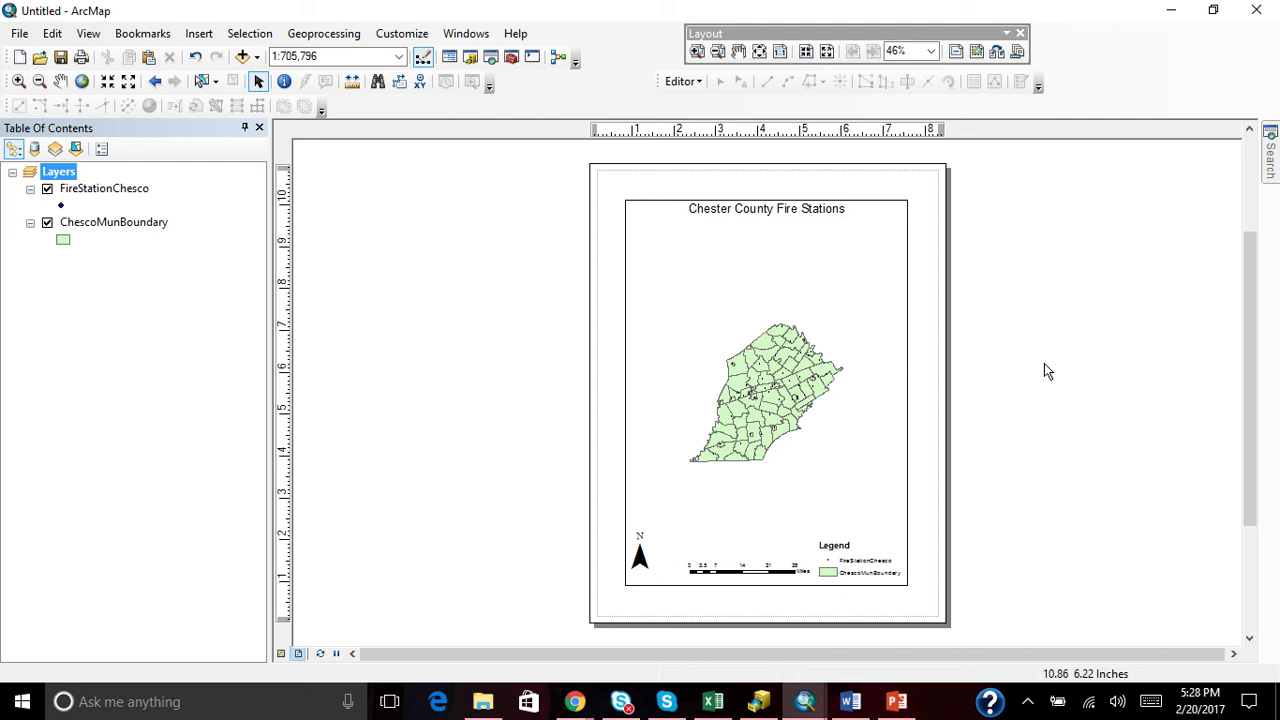
- Zoom in twice on the county and pan it up-left to about 1:450,349
{"action": "left_click", "coordinate": [19, 81]}
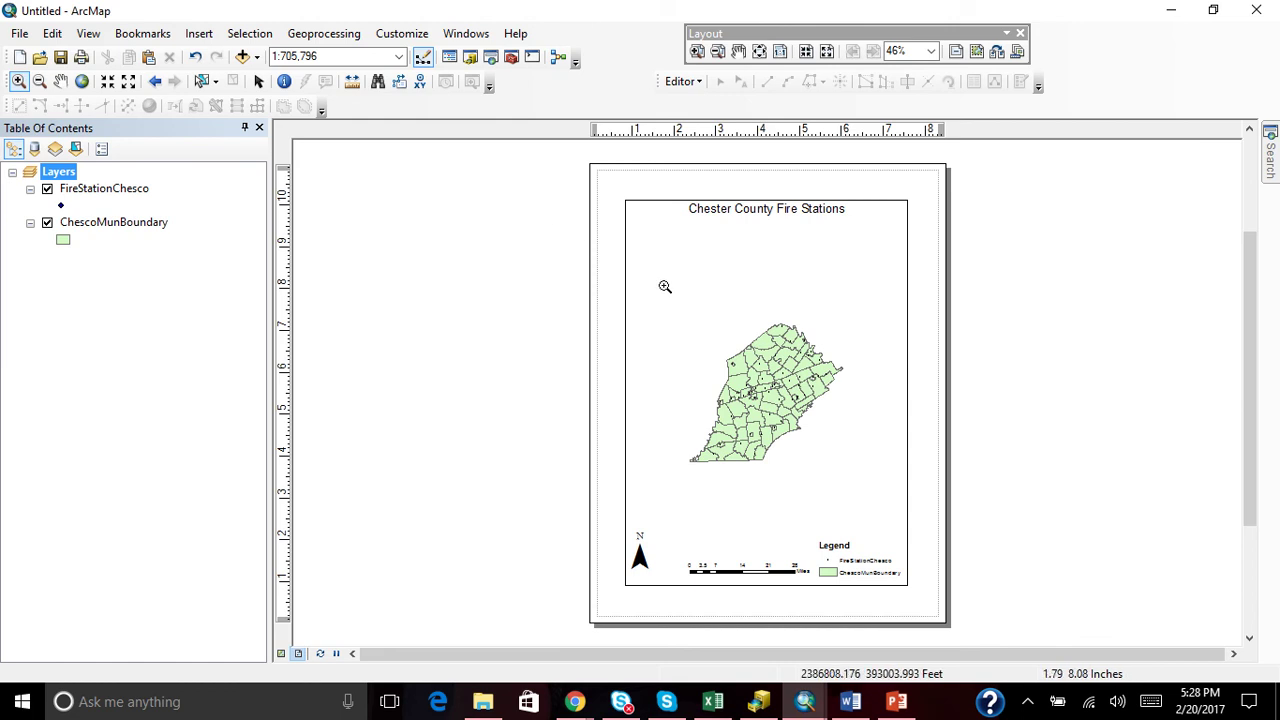
{"action": "left_click_drag", "start_coordinate": [643, 276], "coordinate": [863, 514]}
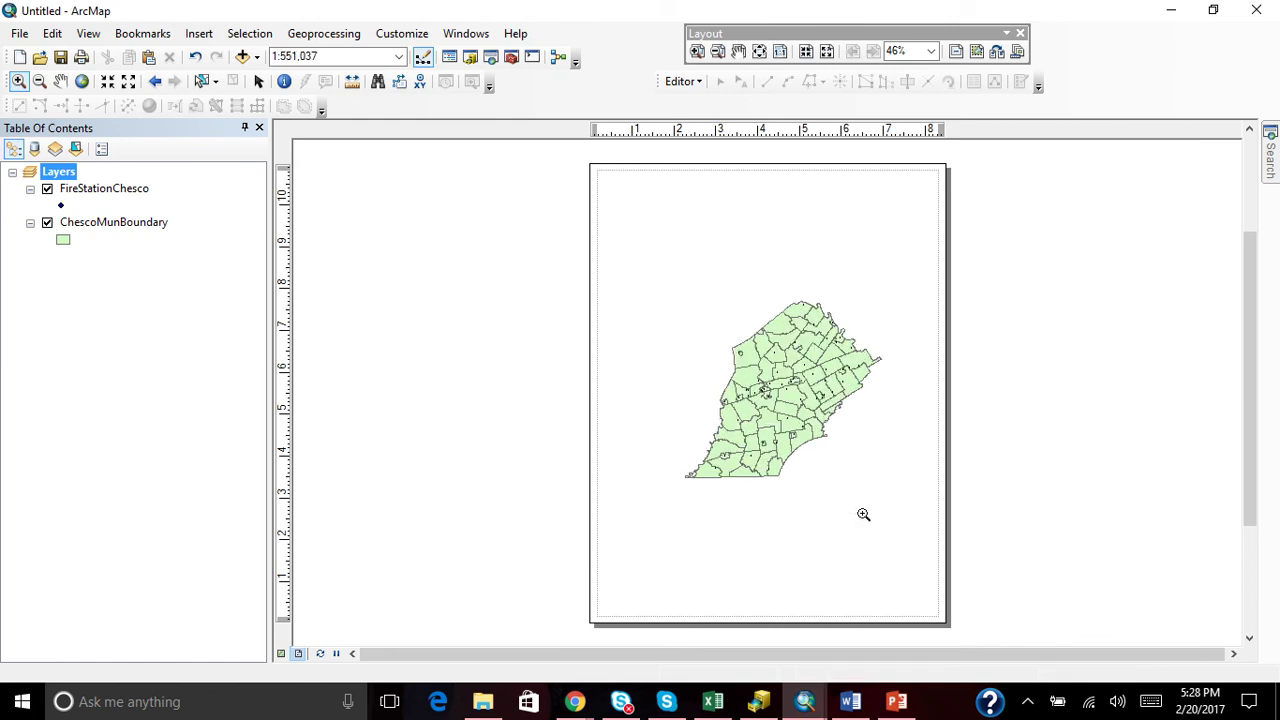
{"action": "left_click_drag", "start_coordinate": [645, 248], "coordinate": [862, 505]}
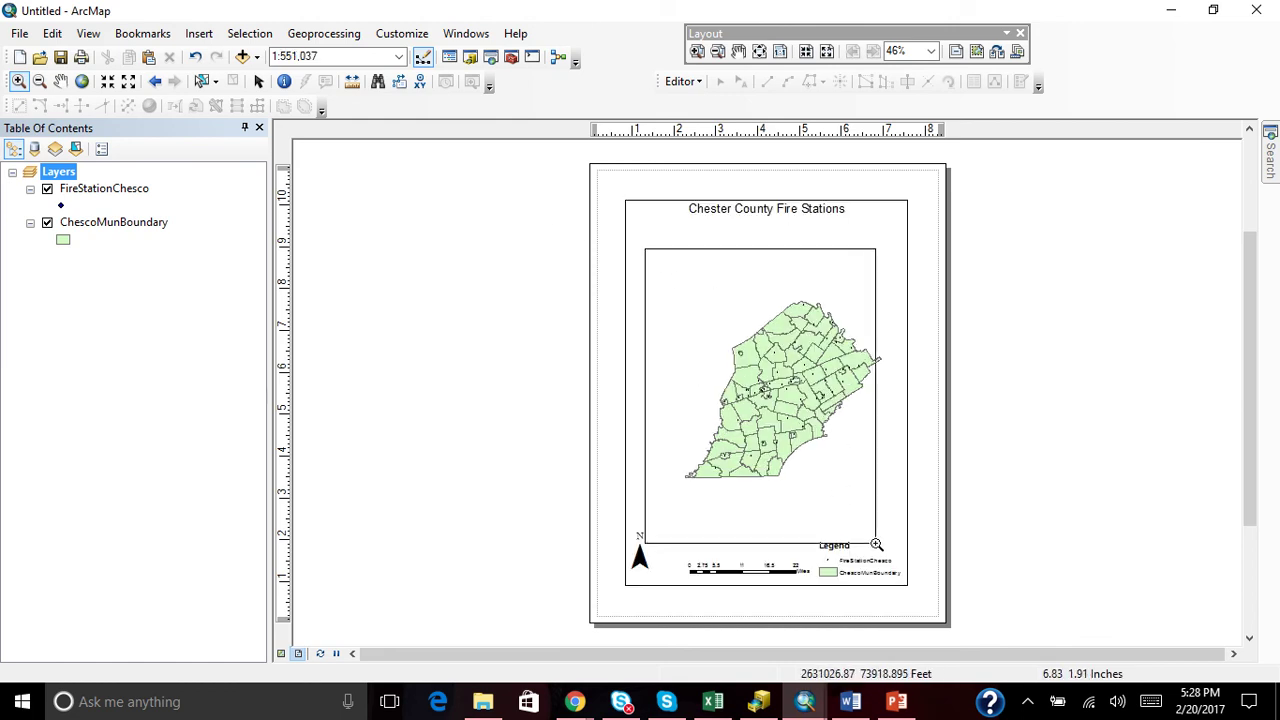
{"action": "left_click", "coordinate": [60, 81]}
{"action": "left_click_drag", "start_coordinate": [815, 432], "coordinate": [780, 445]}
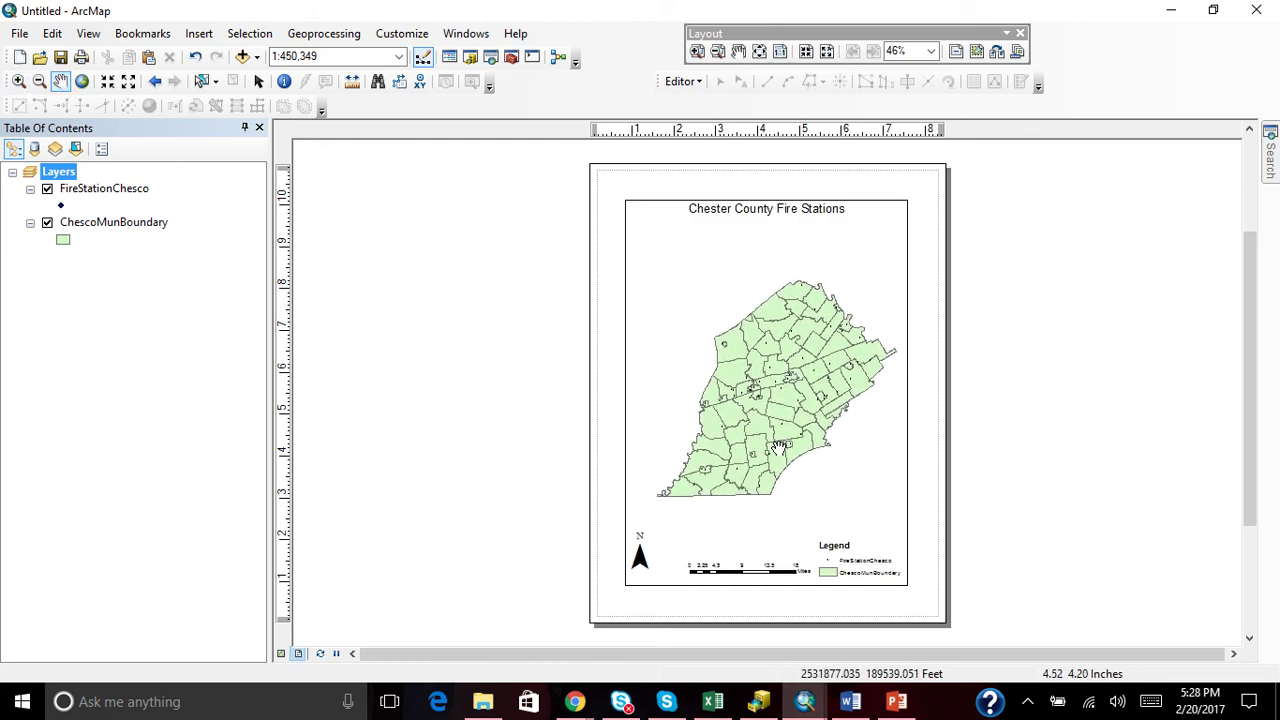
{"action": "left_click", "coordinate": [258, 81]}
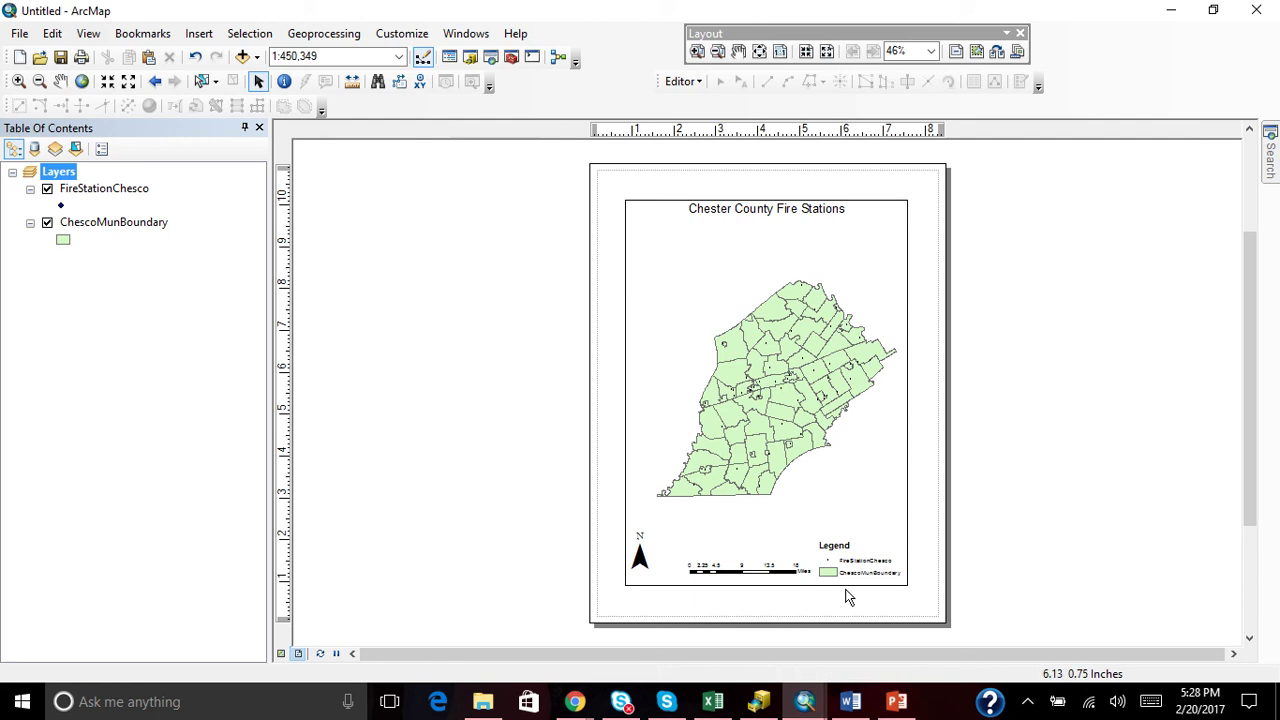
- Slightly enlarge the legend, enlarge the scale bar to 0–16 Miles, and nudge the map left
{"action": "left_click", "coordinate": [822, 548]}
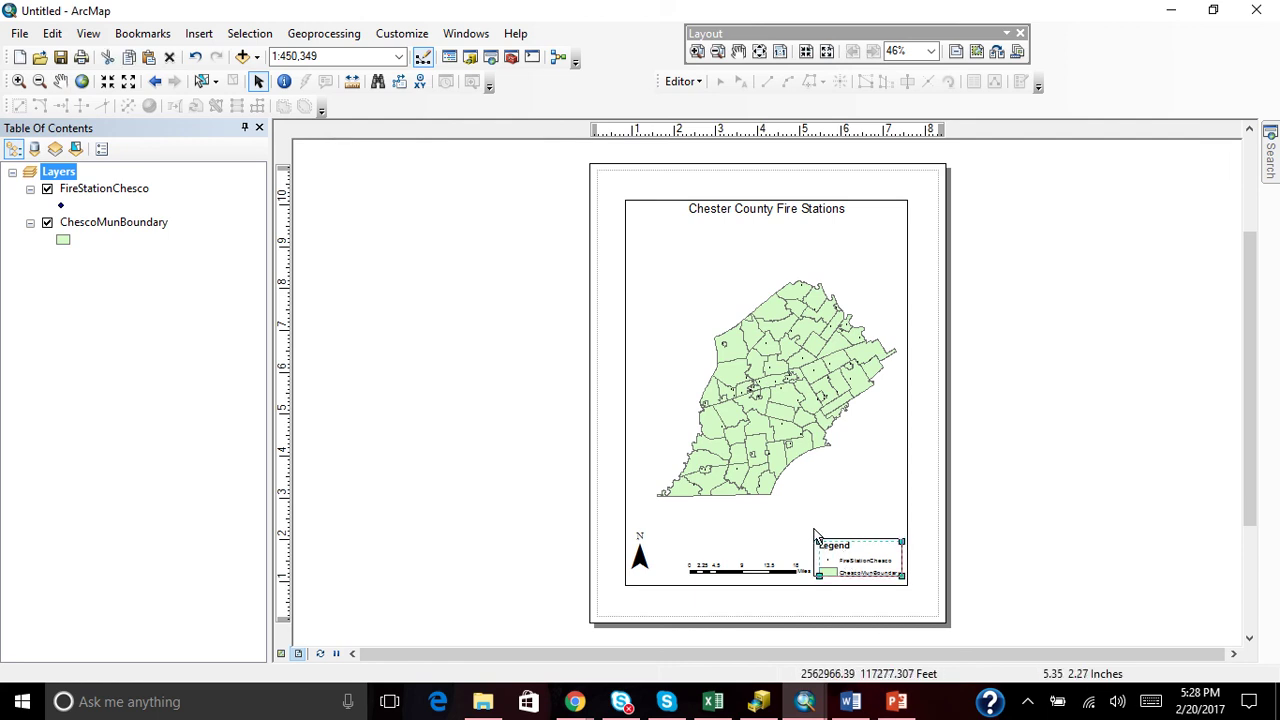
{"action": "left_click_drag", "start_coordinate": [815, 535], "coordinate": [808, 532]}
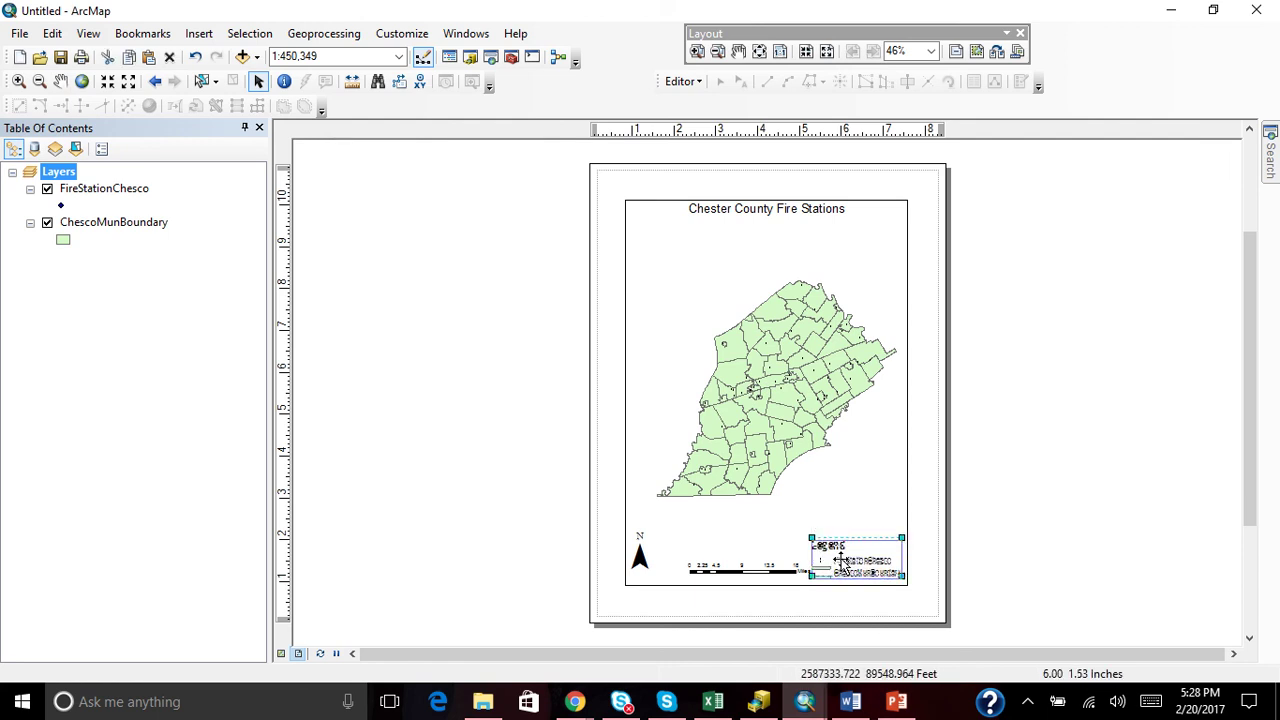
{"action": "left_click", "coordinate": [741, 572]}
{"action": "left_click_drag", "start_coordinate": [683, 566], "coordinate": [652, 254]}
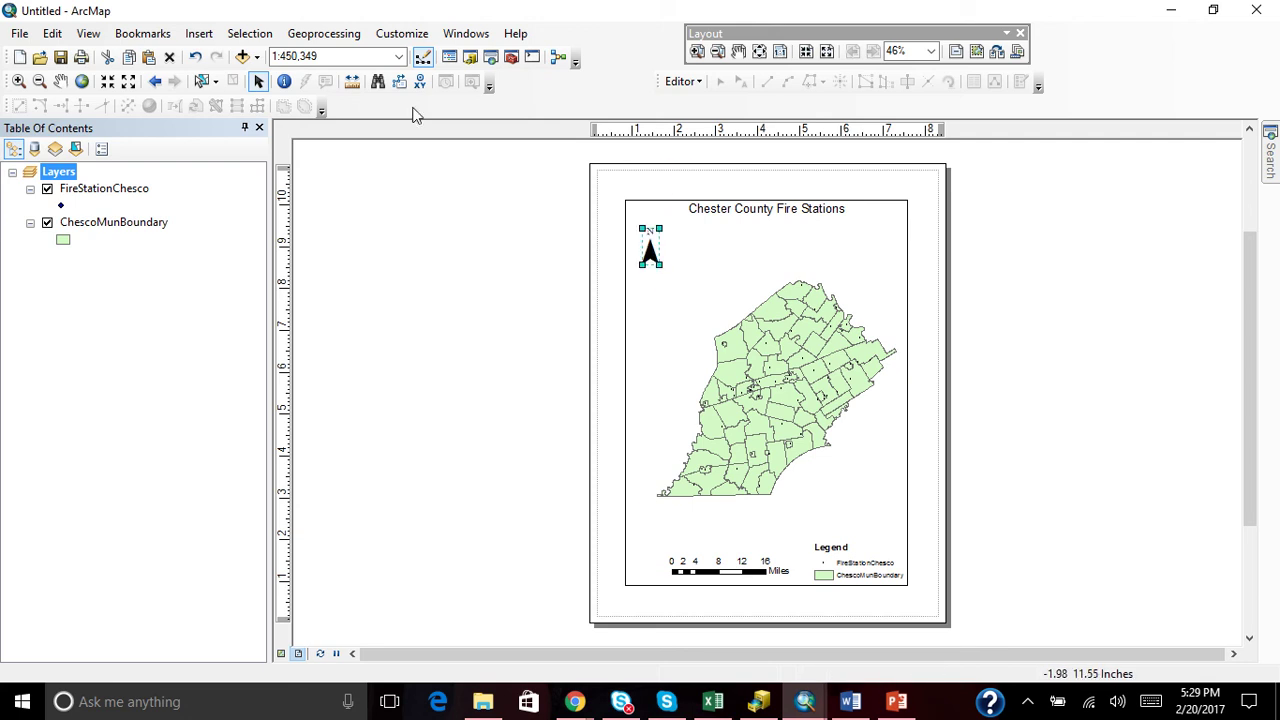
{"action": "left_click", "coordinate": [60, 81]}
{"action": "left_click_drag", "start_coordinate": [782, 385], "coordinate": [765, 383]}
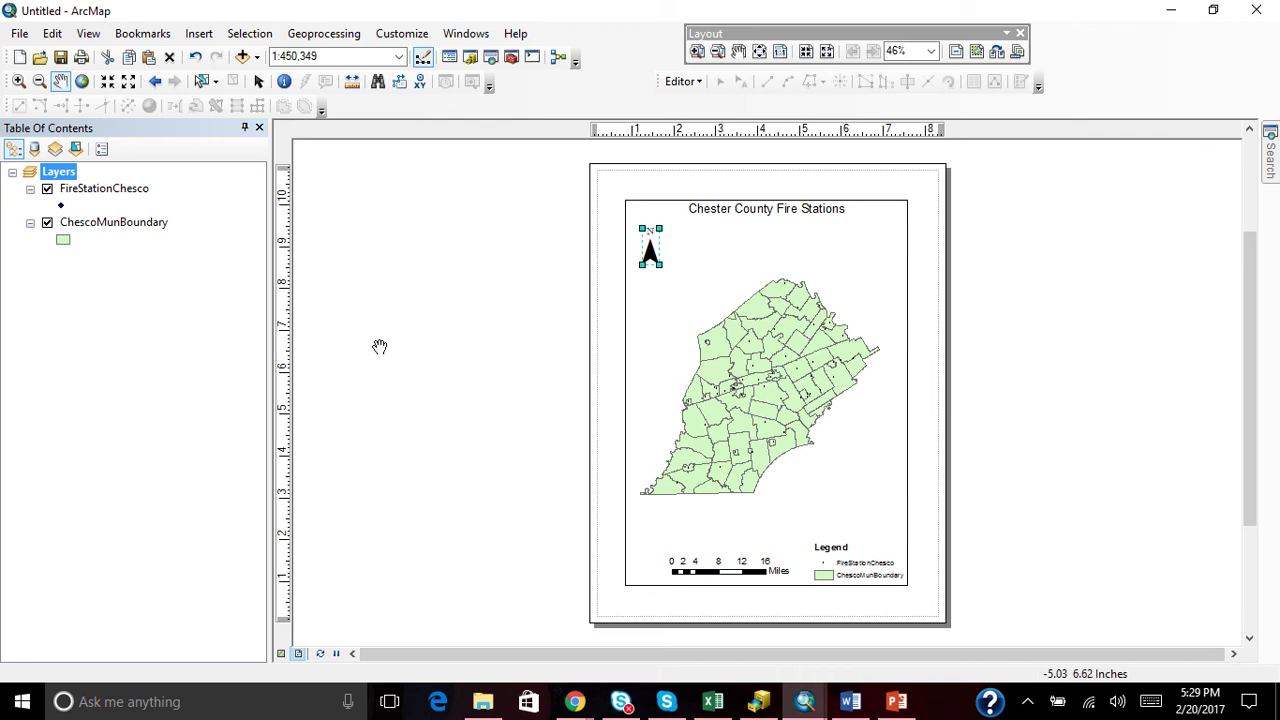
{"action": "left_click", "coordinate": [258, 81]}
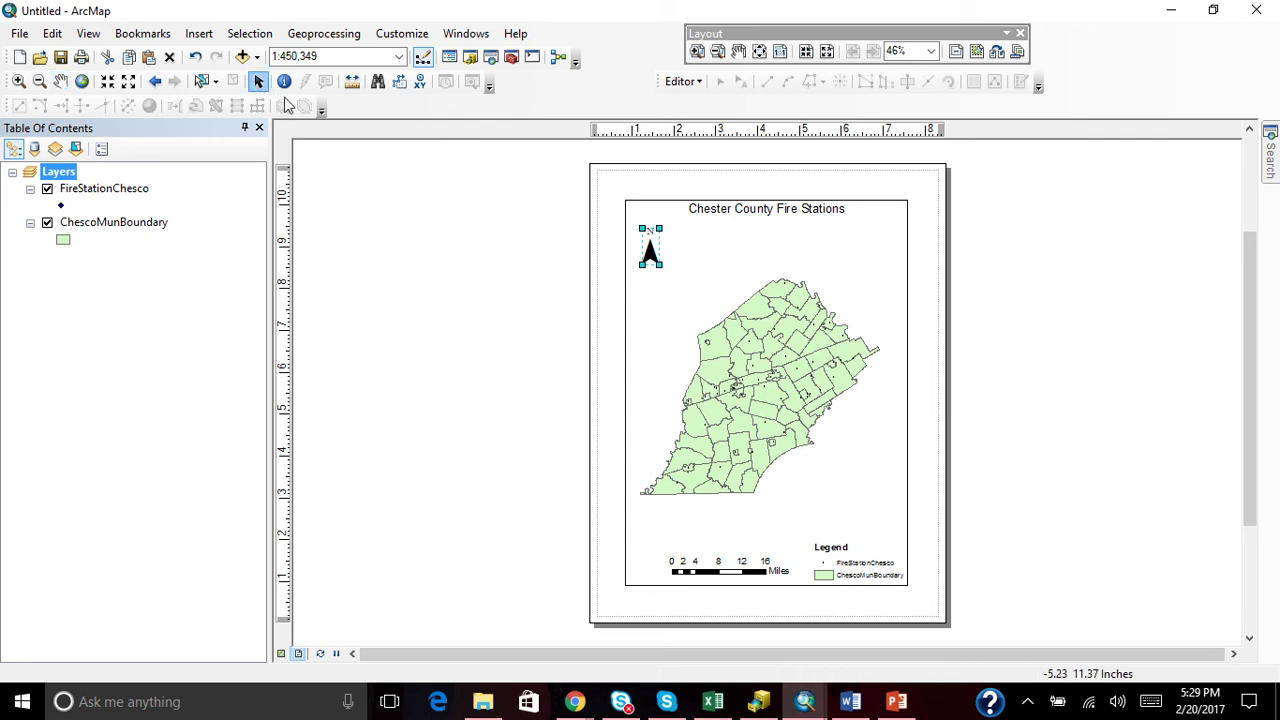
{"action": "left_click", "coordinate": [490, 266]}
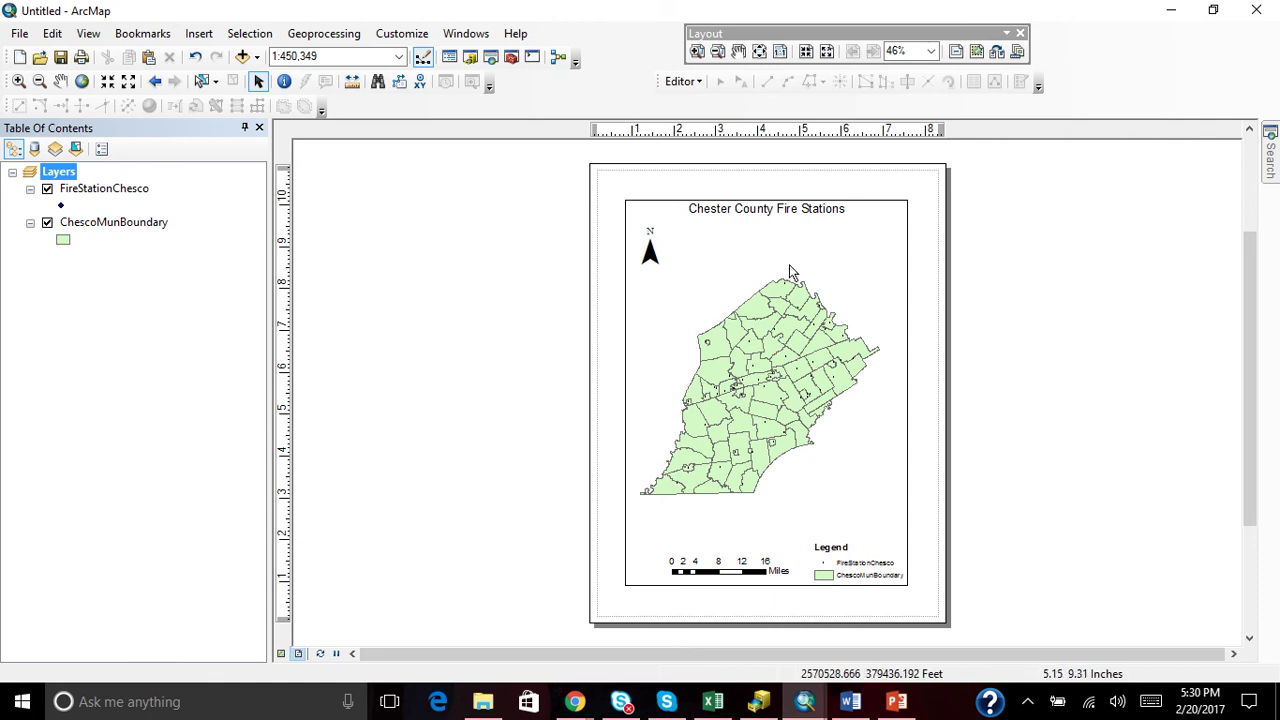
- Pick the LetterPortrait.mxd template from the Traditional Layouts category
{"action": "left_click", "coordinate": [997, 55]}
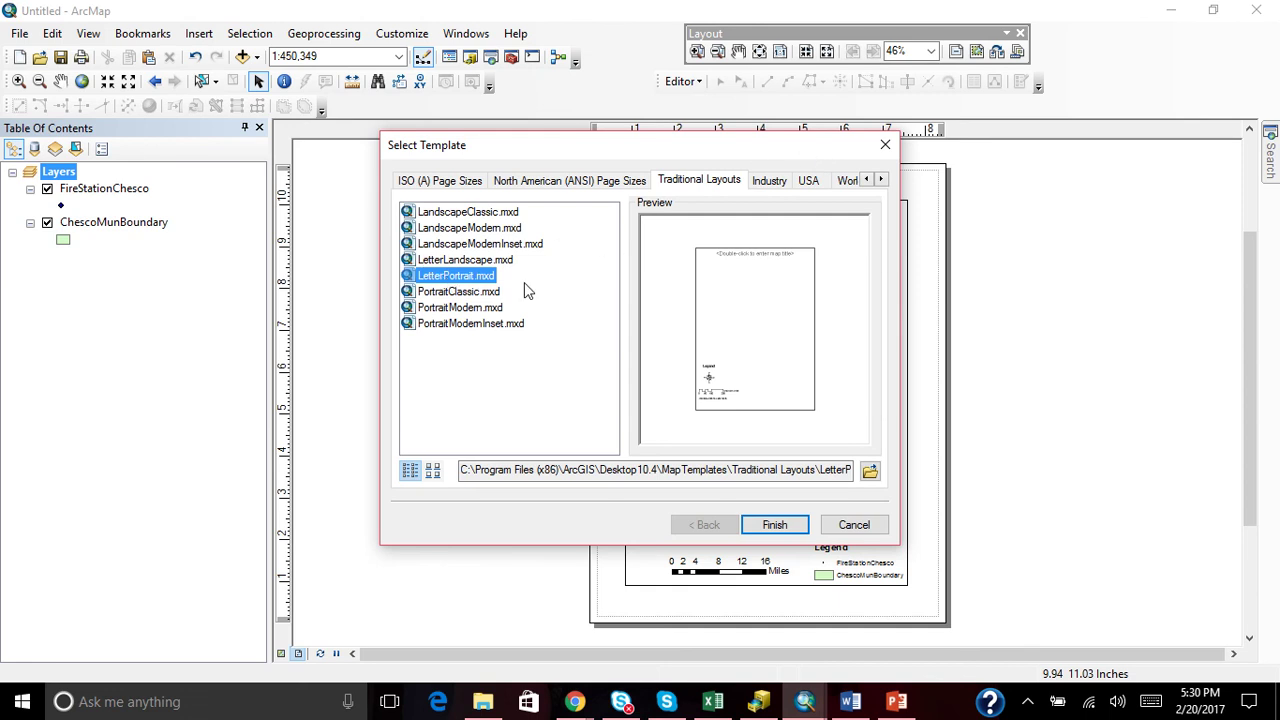
{"action": "left_click", "coordinate": [866, 180]}
{"action": "left_click", "coordinate": [866, 182]}
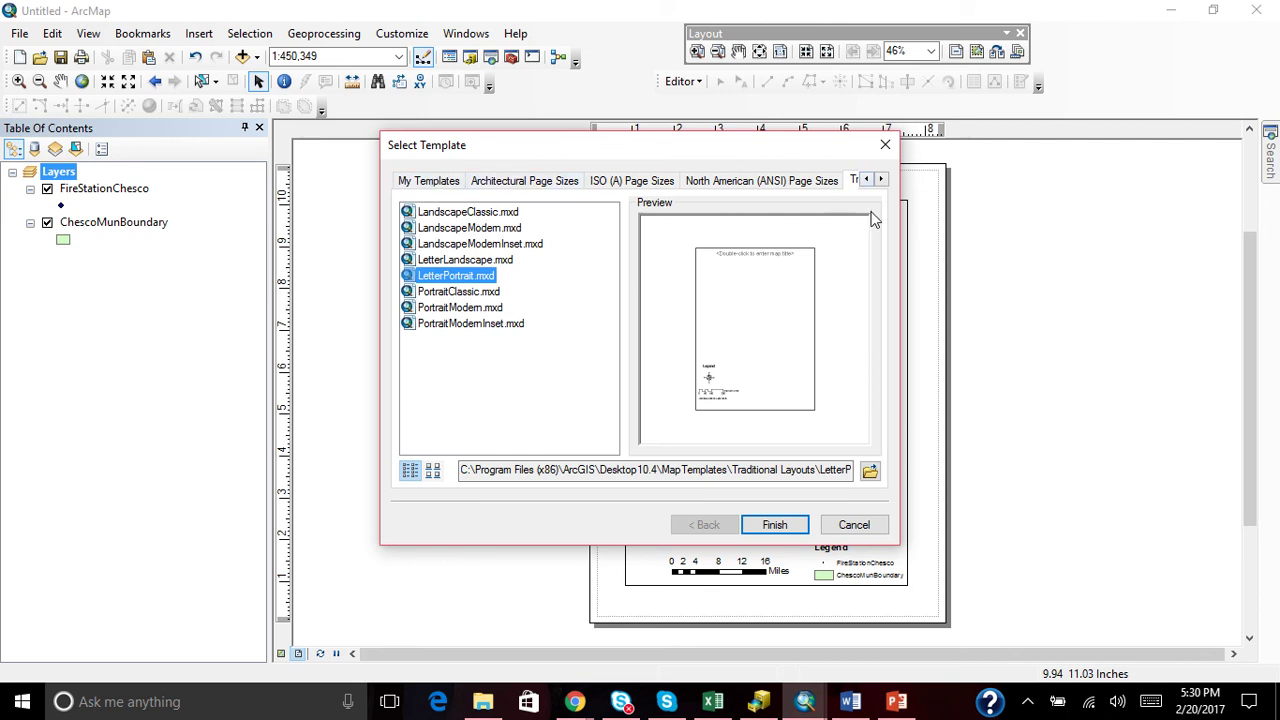
{"action": "left_click", "coordinate": [829, 185]}
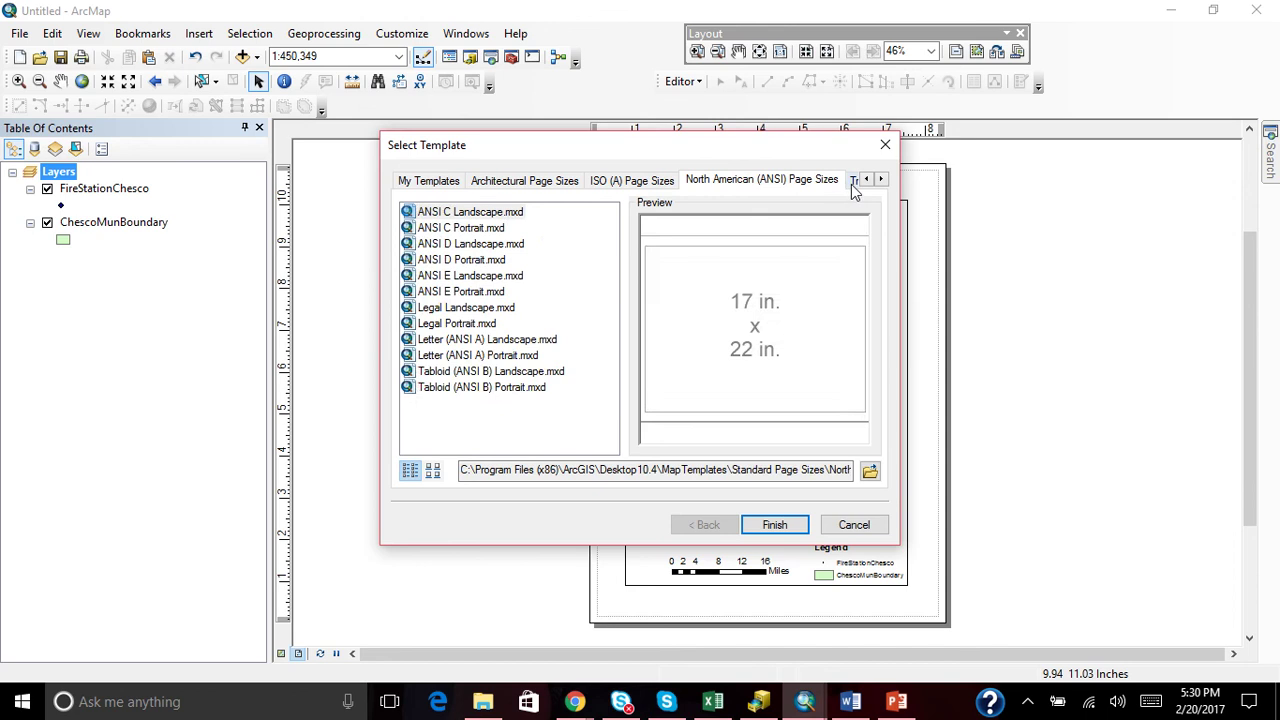
{"action": "left_click", "coordinate": [853, 182]}
{"action": "left_click", "coordinate": [470, 276]}
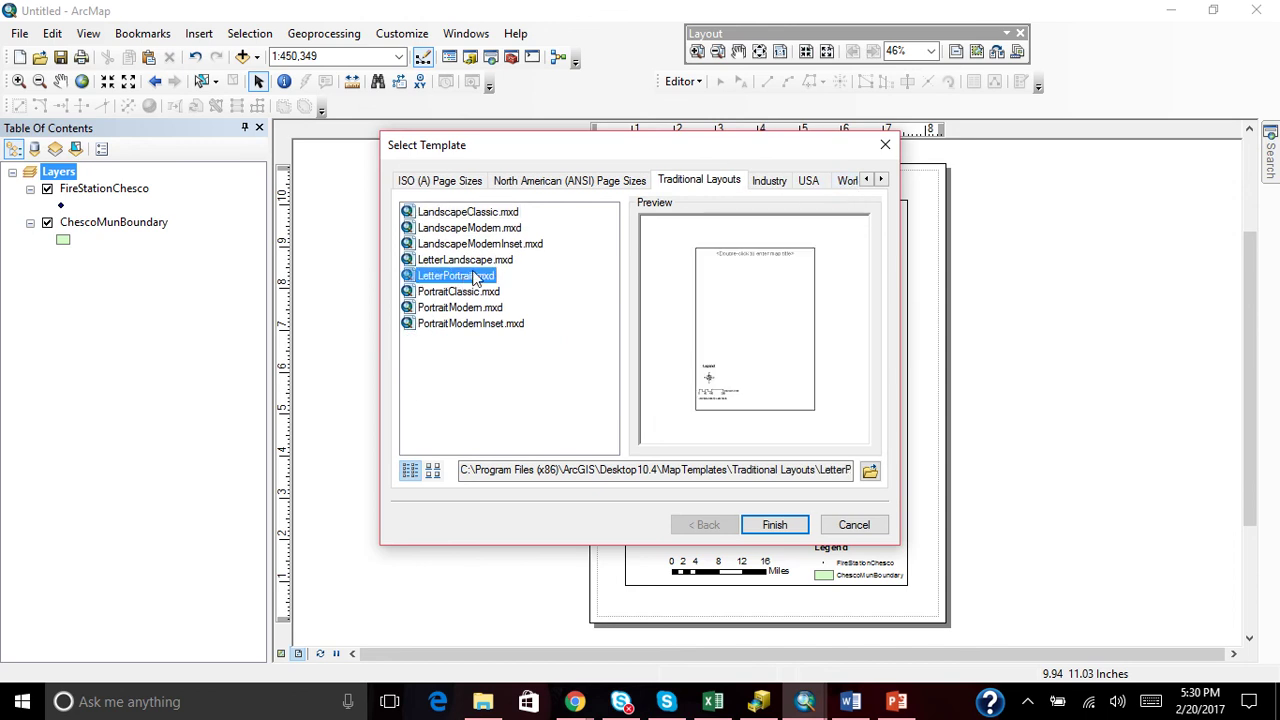
- Apply the LetterPortrait template and move the legend to the page's bottom-right corner
{"action": "left_click", "coordinate": [772, 524]}
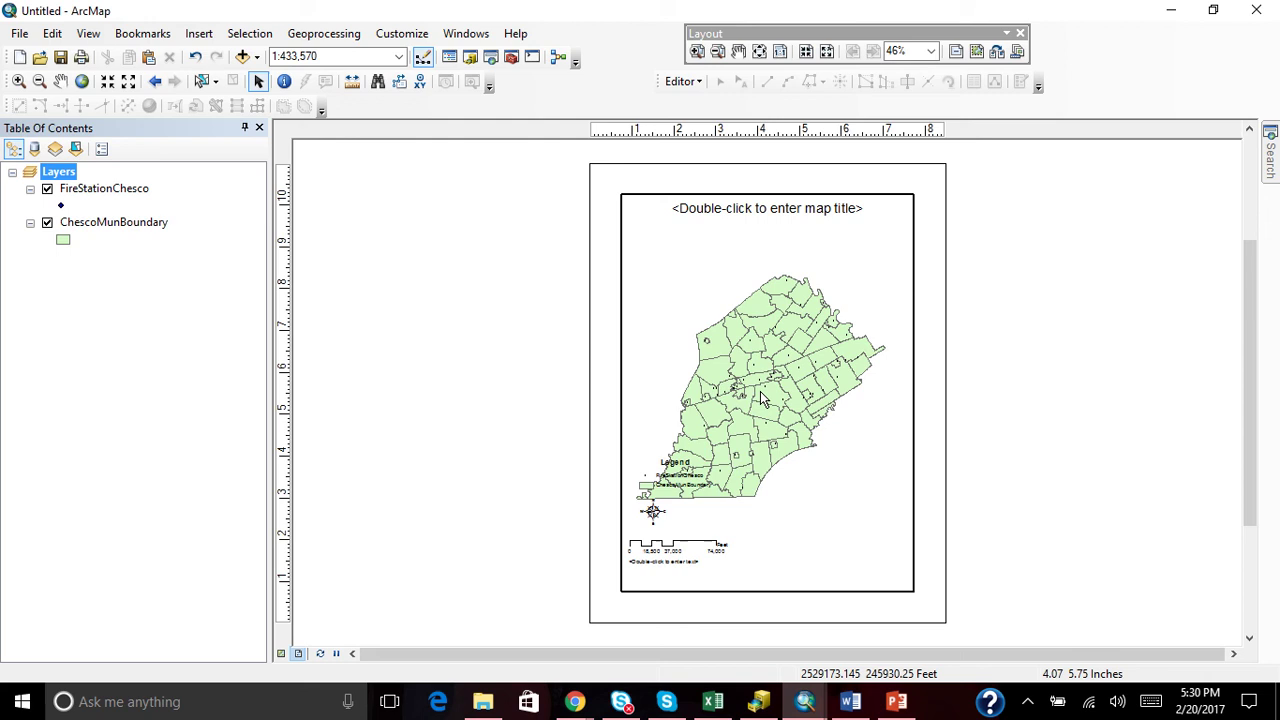
{"action": "left_click", "coordinate": [675, 476]}
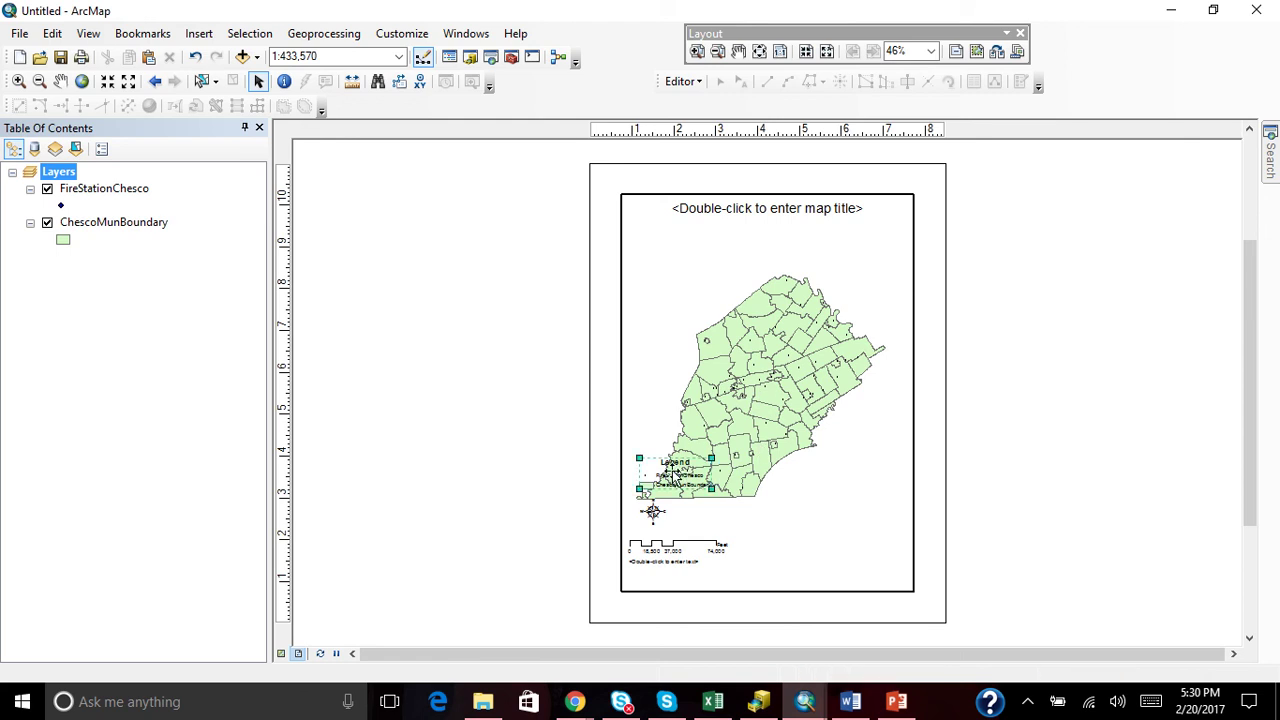
{"action": "left_click_drag", "start_coordinate": [675, 476], "coordinate": [881, 561]}
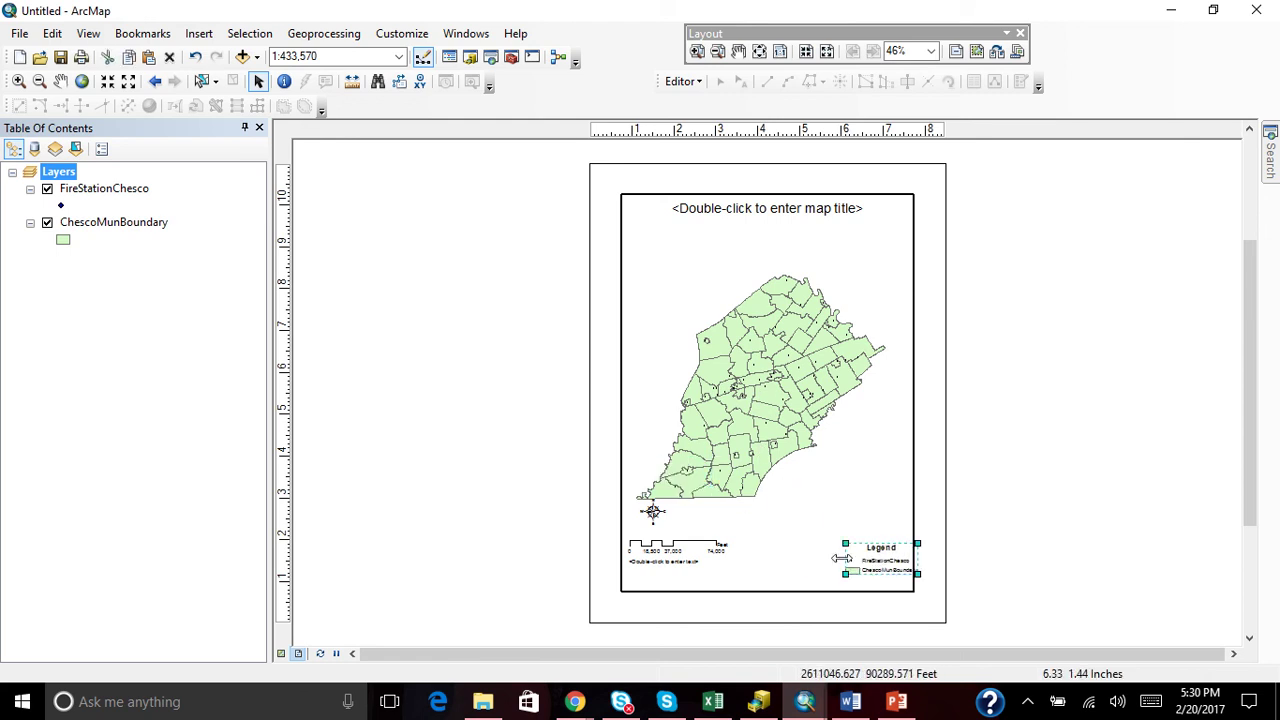
{"action": "left_click", "coordinate": [652, 512]}
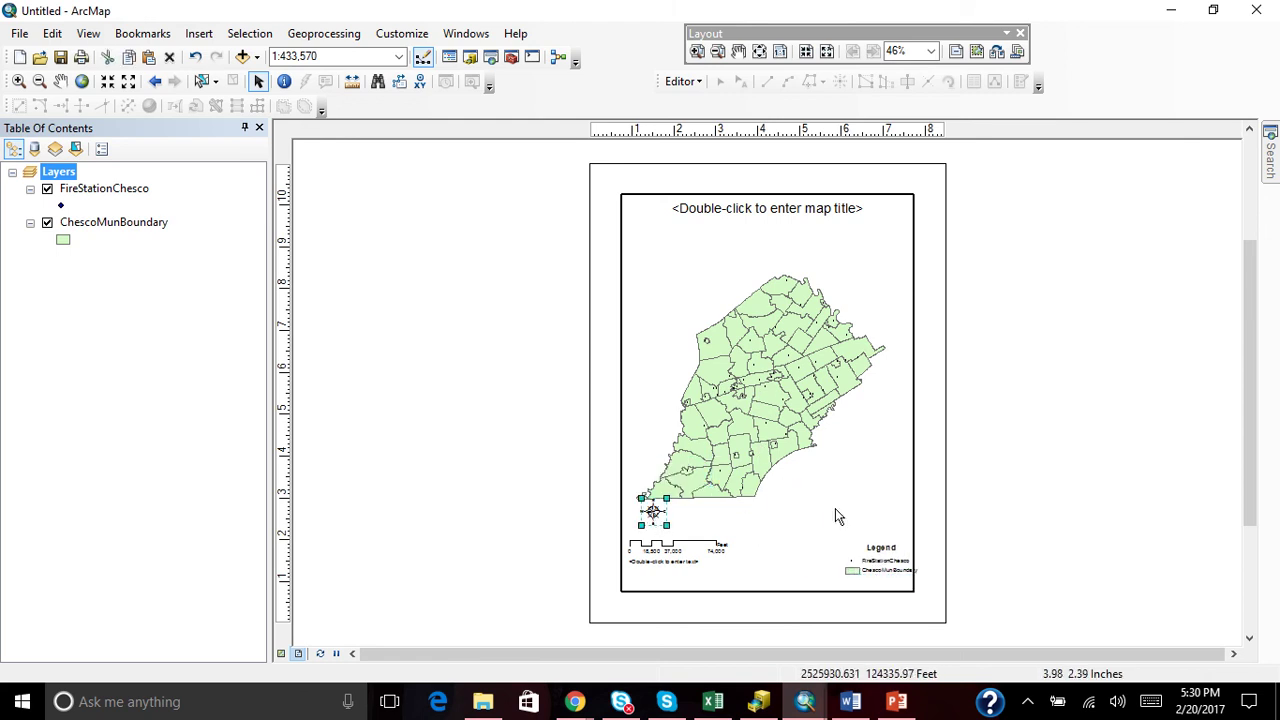
- Replace the placeholder map title with a custom title naming the mapmaker
{"action": "double_click", "coordinate": [767, 212]}
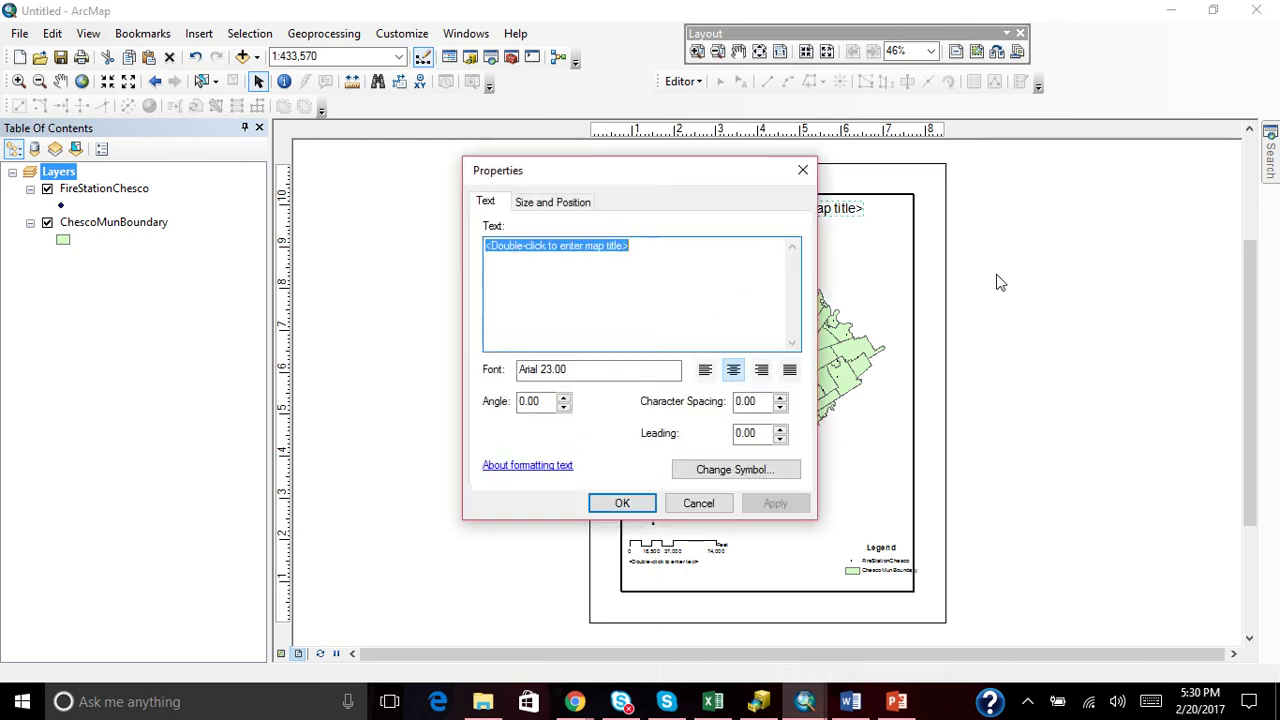
{"action": "key", "text": "Delete"}
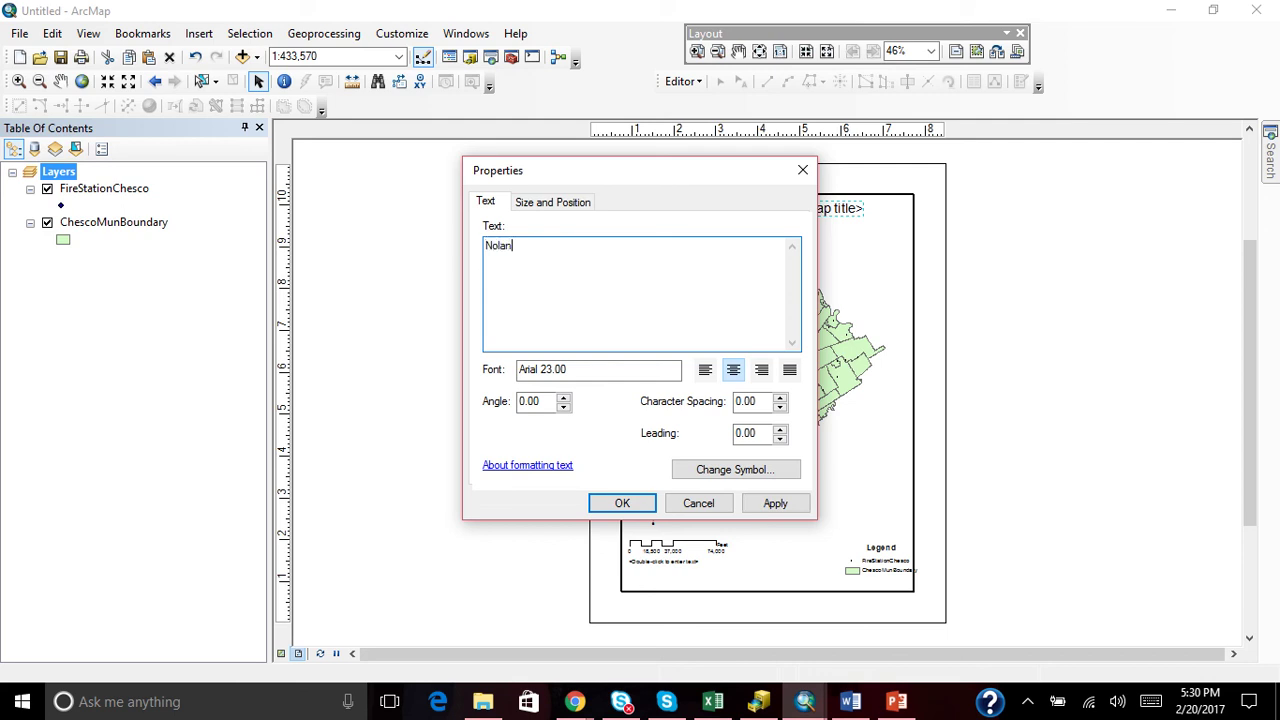
{"action": "type", "text": "'s Title"}
{"action": "left_click", "coordinate": [622, 503]}
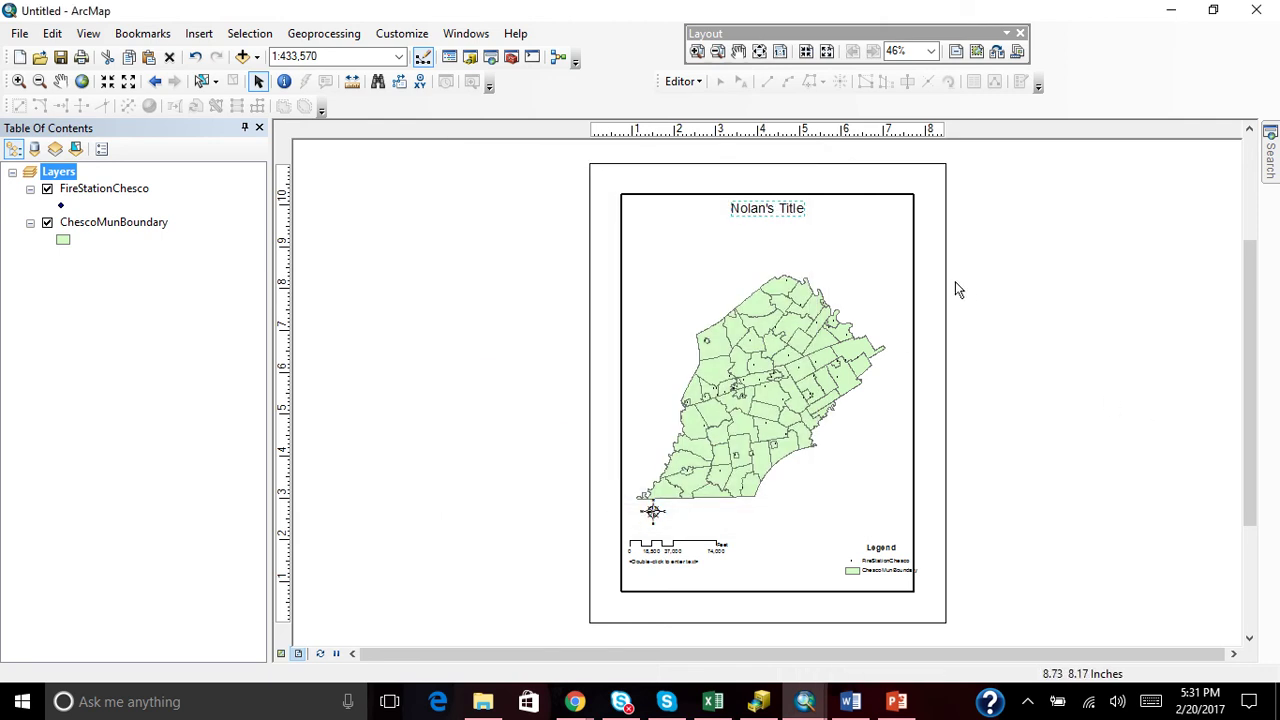
- Move the north arrow top-left and replace the scale-bar placeholder with the author's name
{"action": "left_click", "coordinate": [654, 513]}
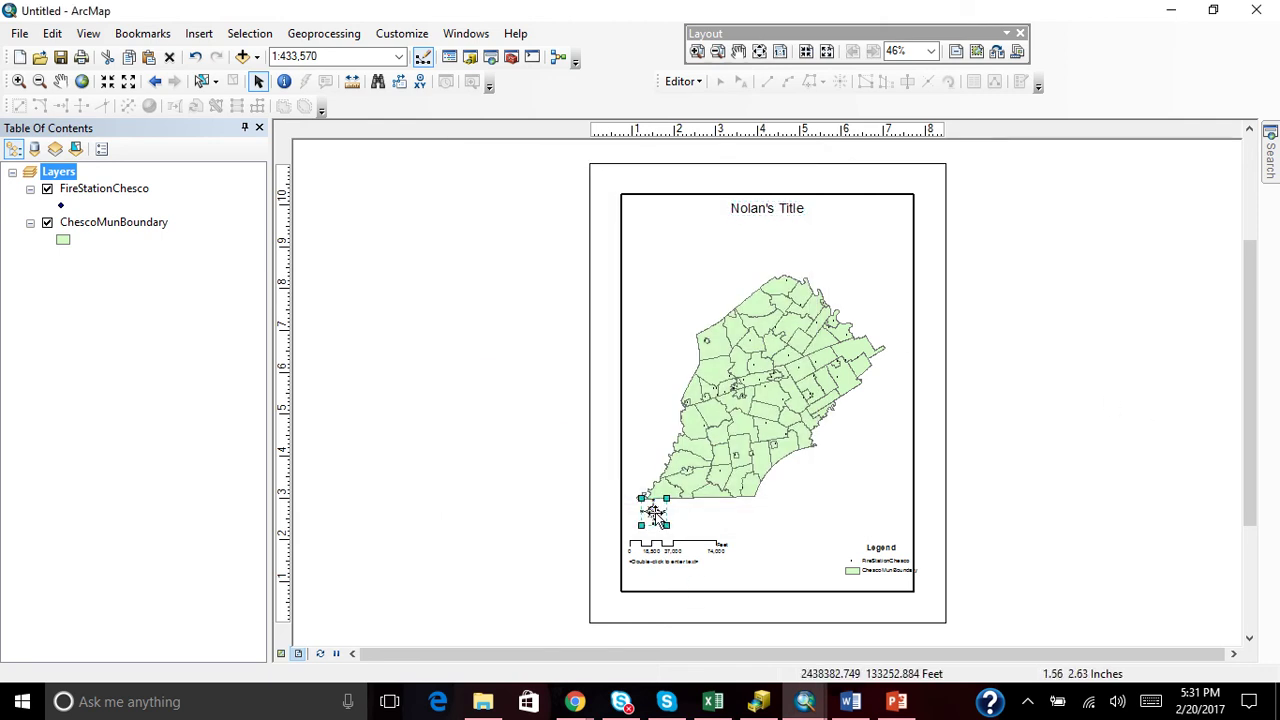
{"action": "left_click_drag", "start_coordinate": [654, 513], "coordinate": [650, 224]}
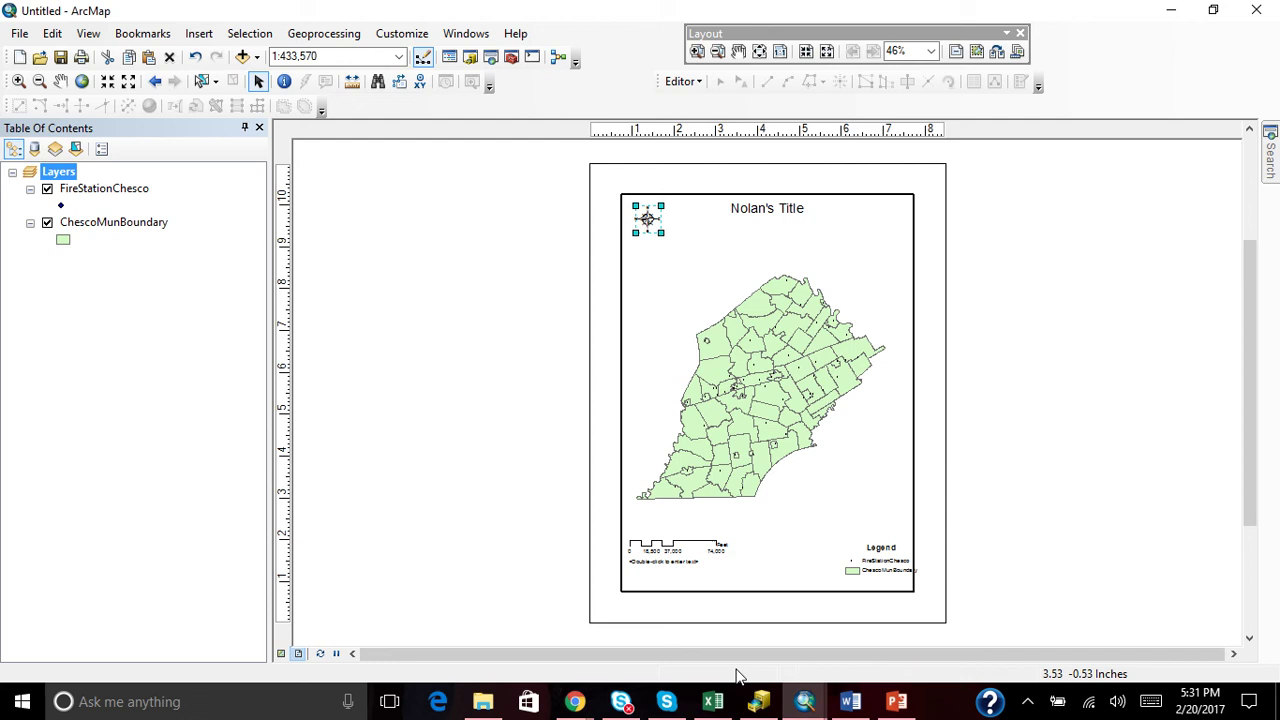
{"action": "left_click", "coordinate": [680, 565]}
{"action": "double_click", "coordinate": [680, 565]}
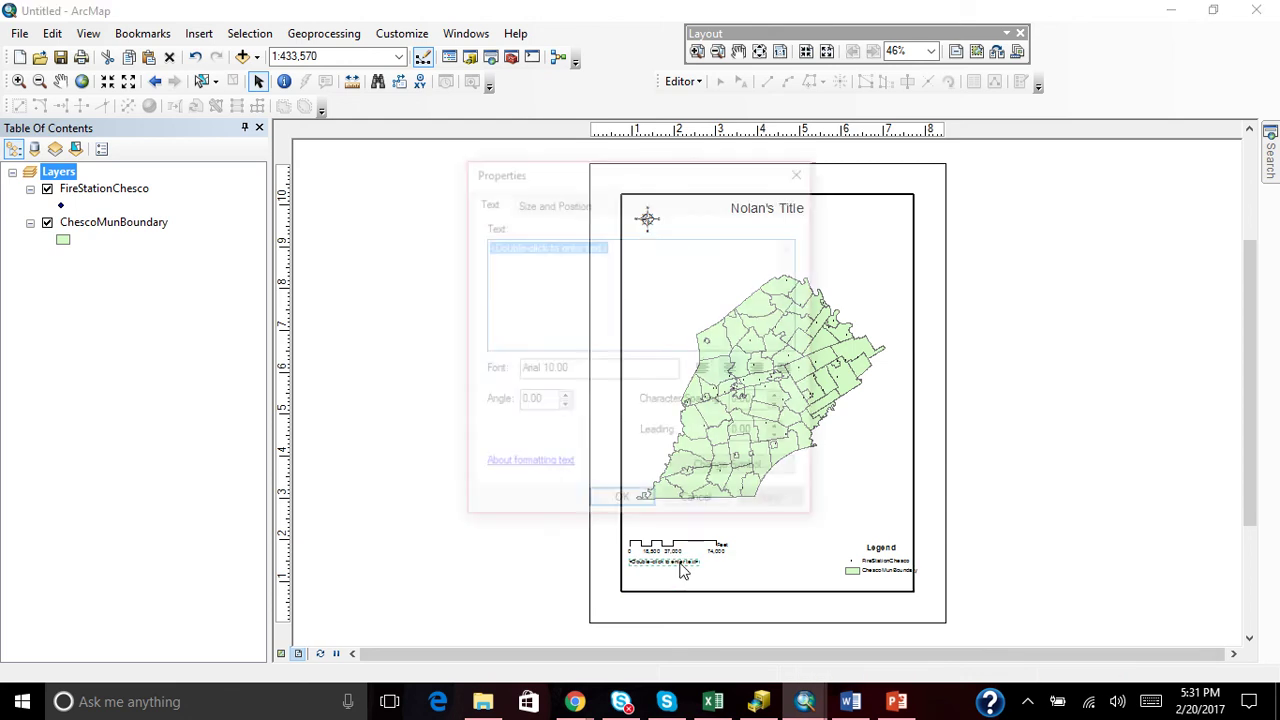
{"action": "key", "text": "BackSpace"}
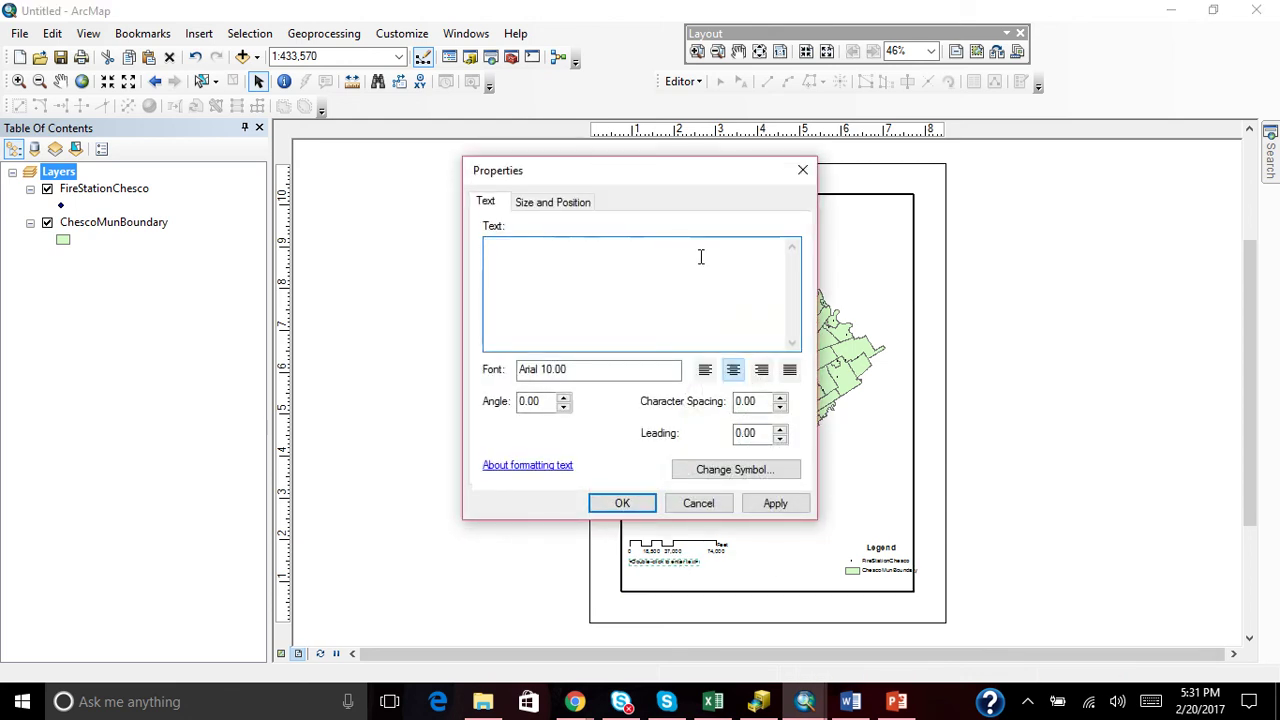
{"action": "type", "text": "Nolan McGuire"}
{"action": "left_click", "coordinate": [622, 503]}
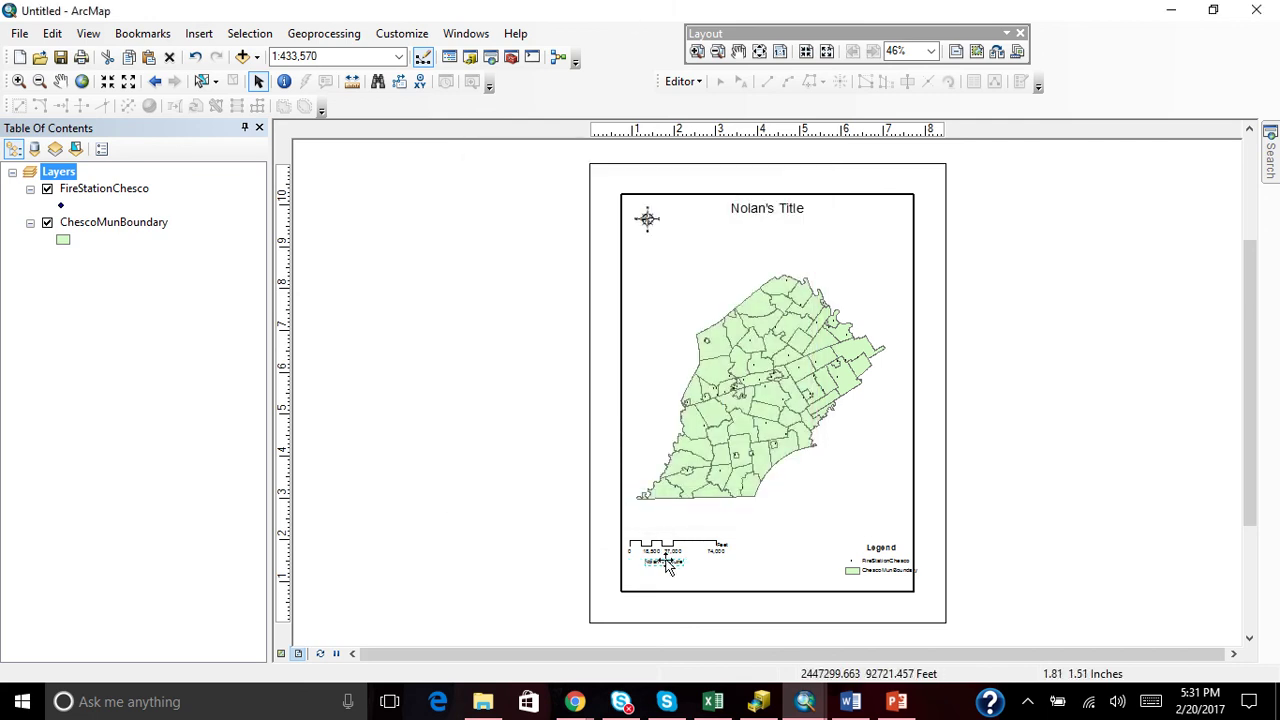
{"action": "left_click_drag", "start_coordinate": [669, 563], "coordinate": [789, 584]}
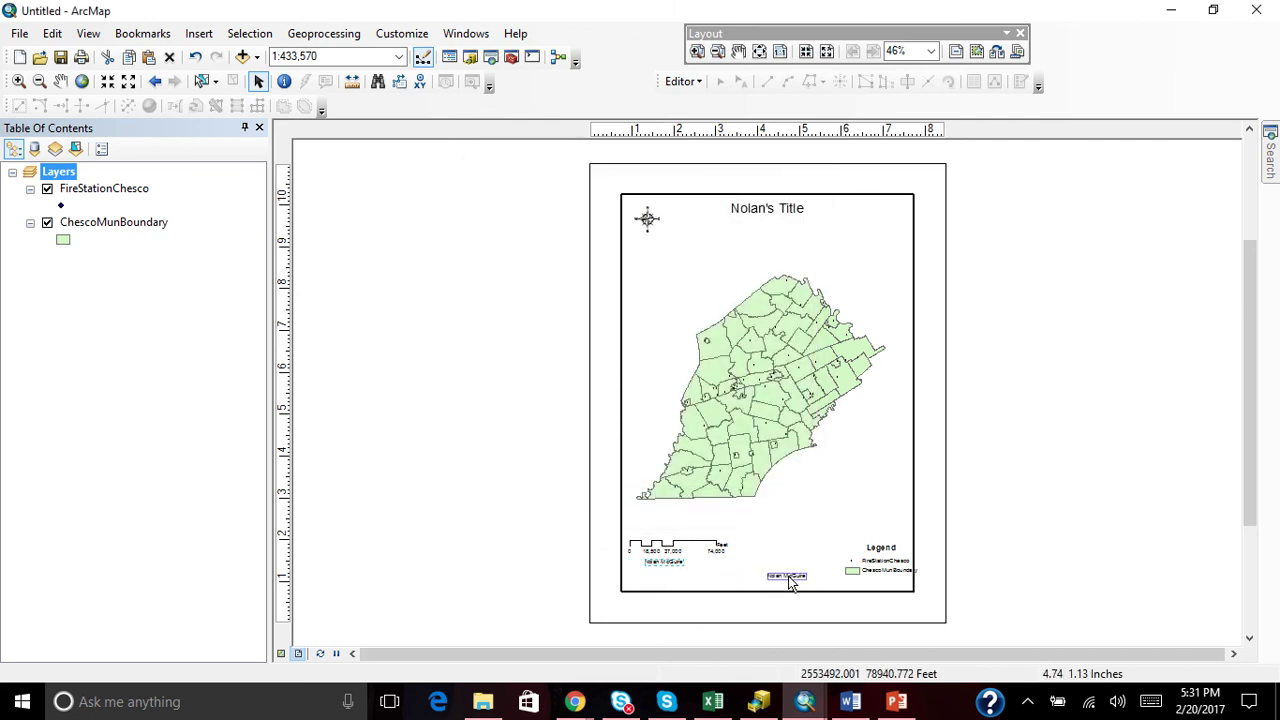
- Enlarge the author's name text at the bottom of the layout to 16-point Arial
{"action": "double_click", "coordinate": [789, 580]}
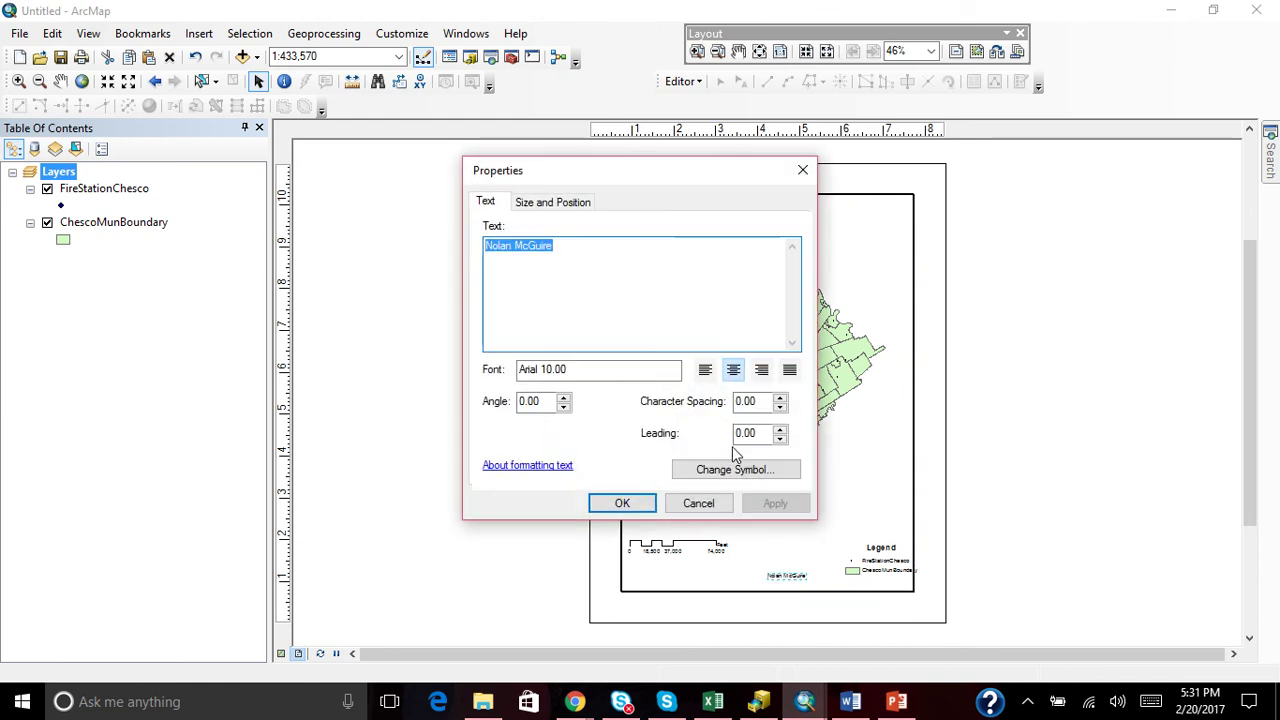
{"action": "left_click", "coordinate": [707, 478]}
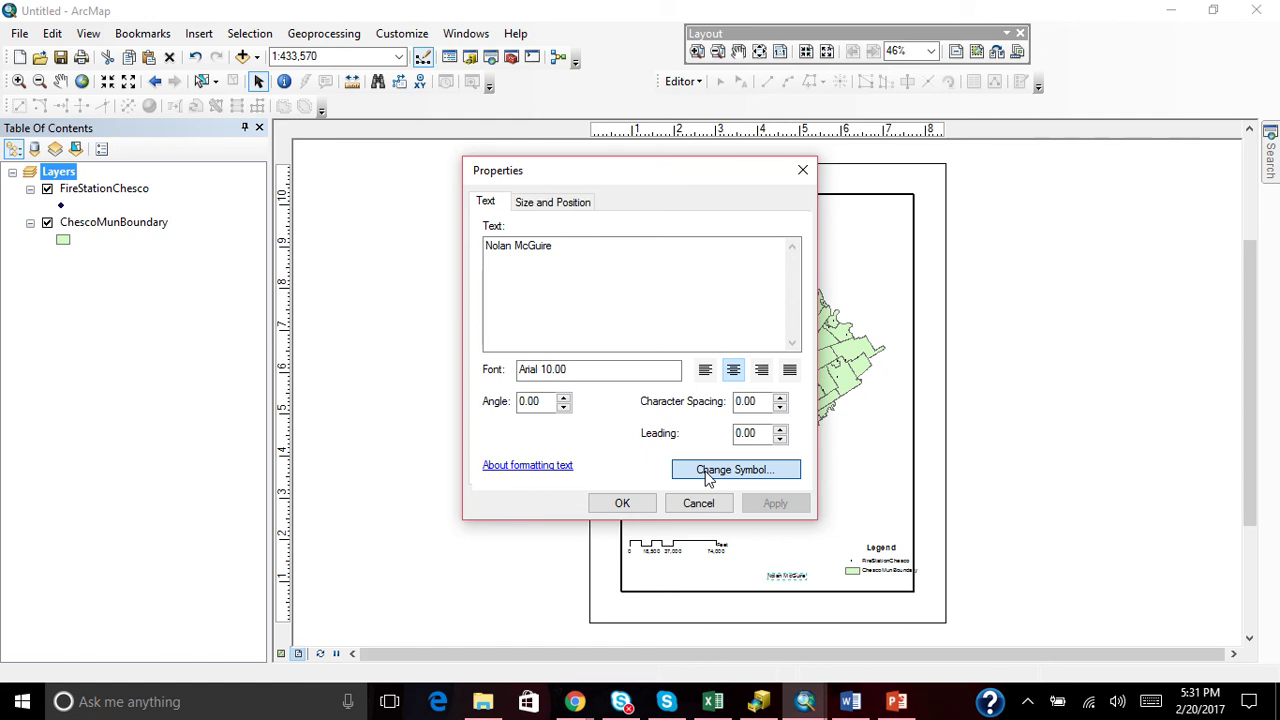
{"action": "left_click", "coordinate": [707, 476]}
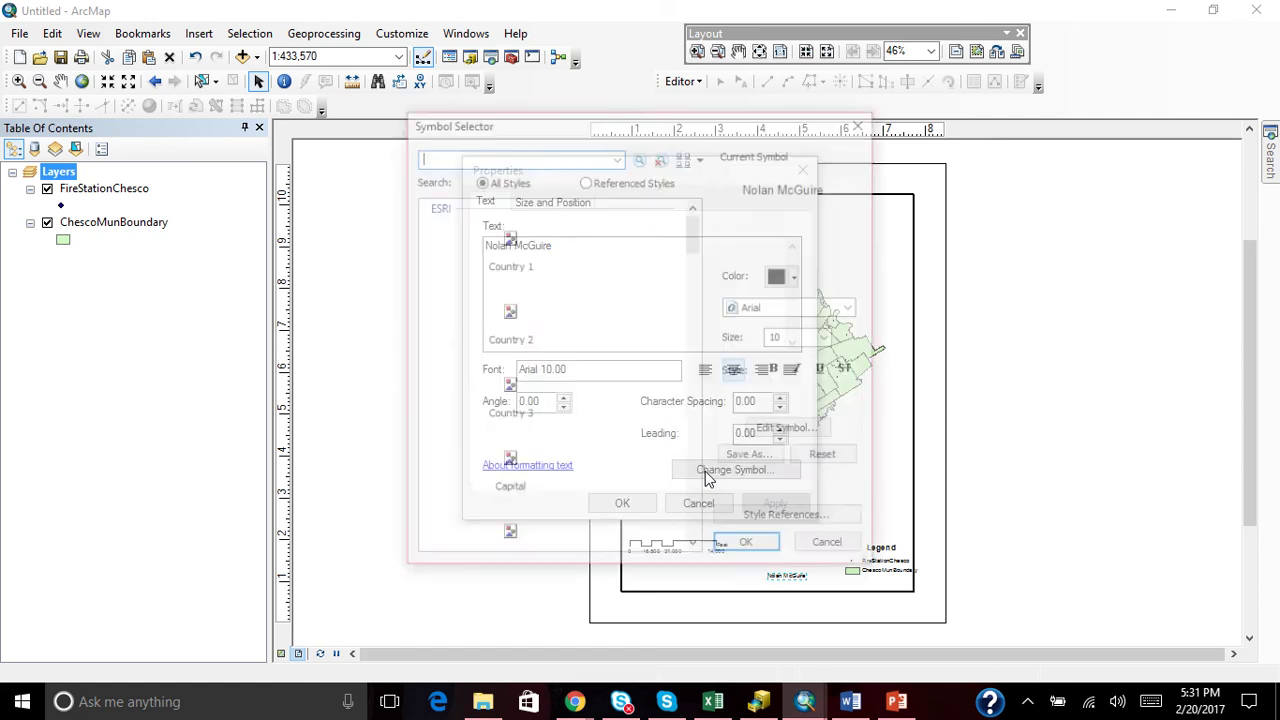
{"action": "left_click", "coordinate": [829, 338]}
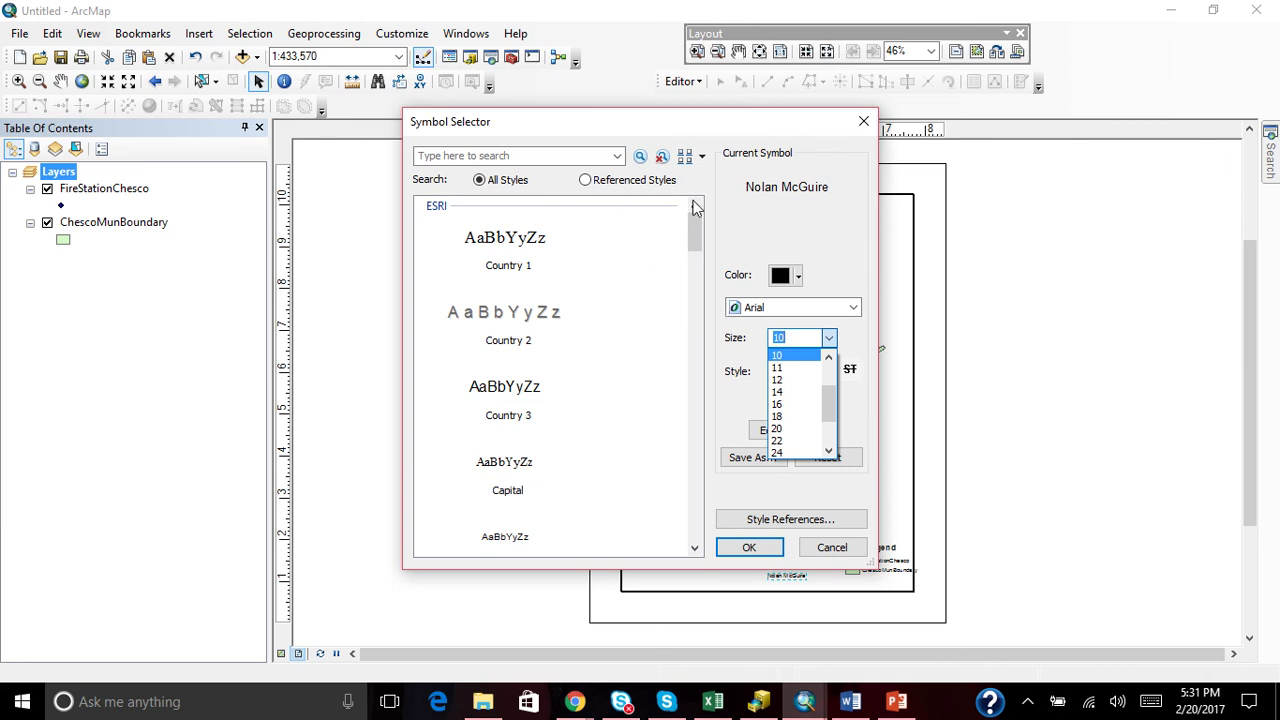
{"action": "left_click", "coordinate": [795, 404]}
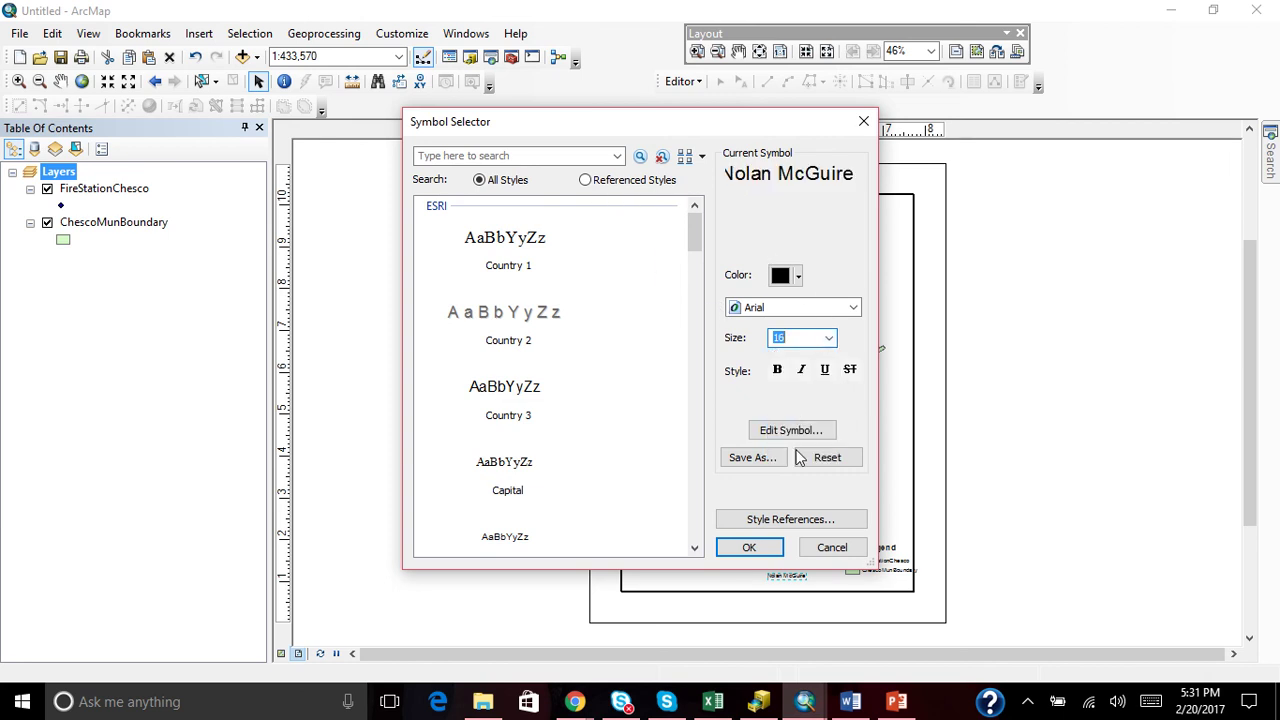
{"action": "left_click", "coordinate": [765, 550]}
{"action": "left_click", "coordinate": [772, 503]}
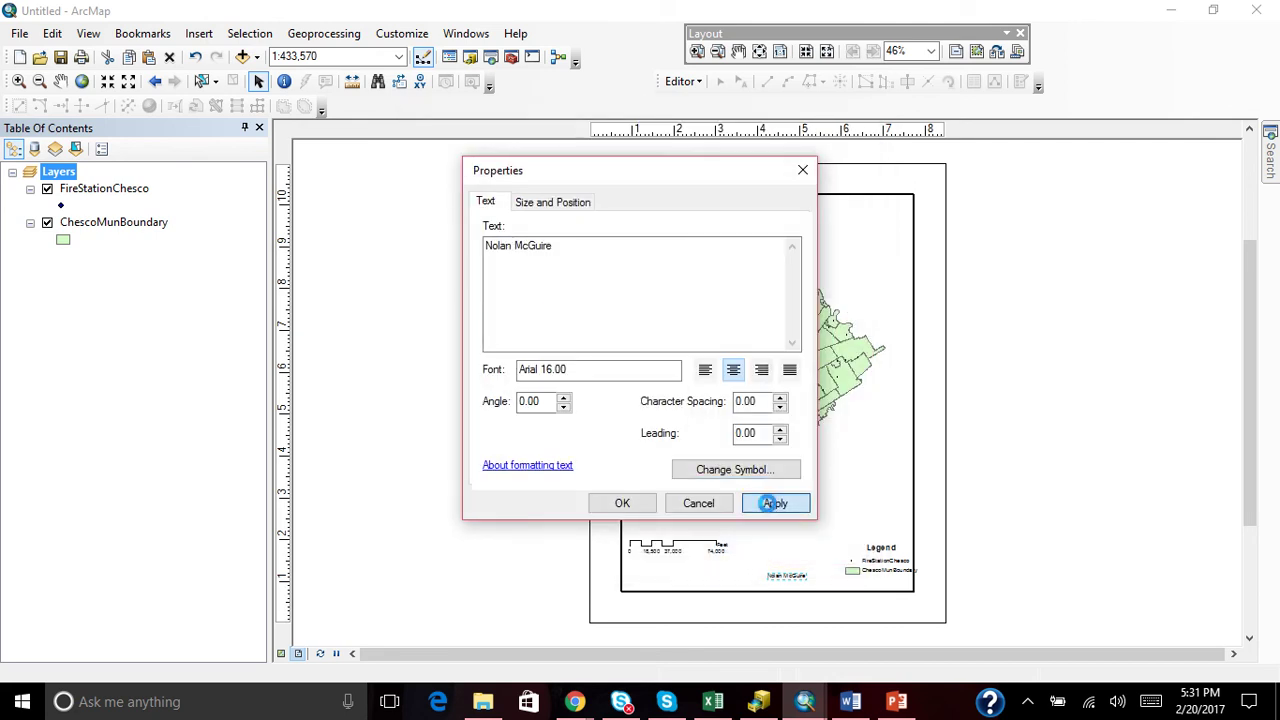
{"action": "left_click", "coordinate": [627, 504]}
{"action": "left_click", "coordinate": [874, 562]}
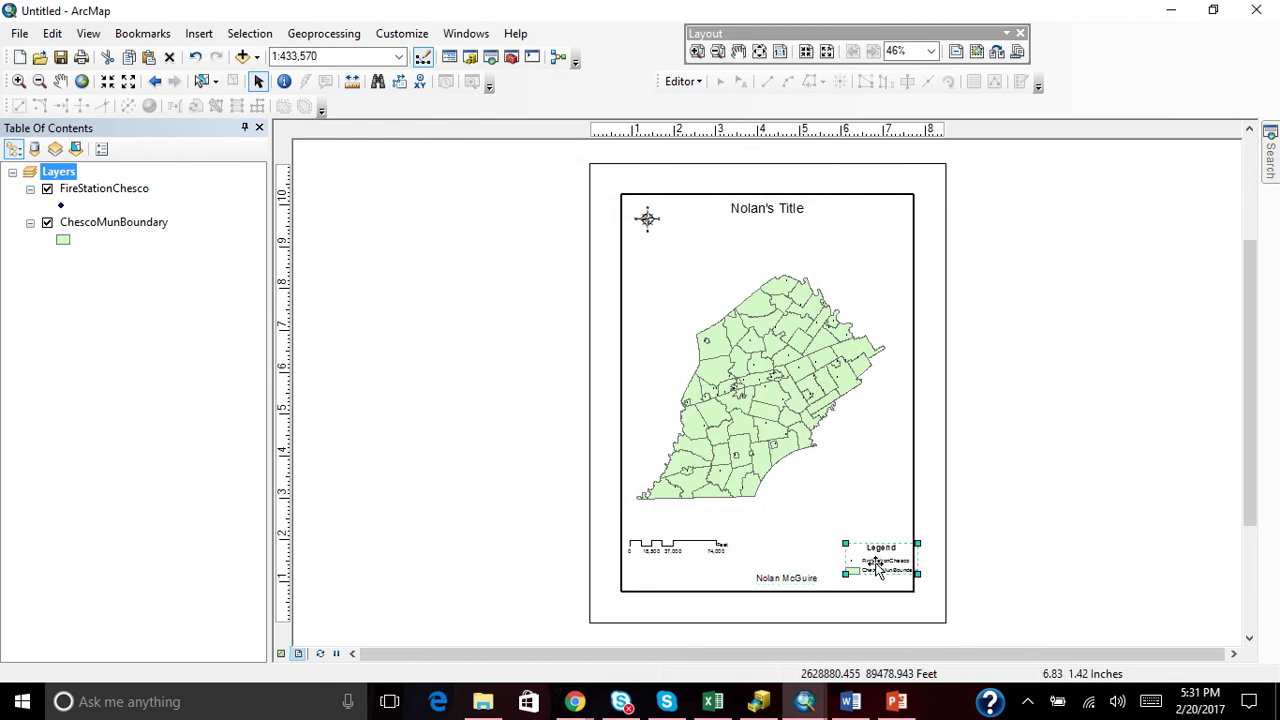
- Move the legend into the frame's lower-right corner and give it a black line border
{"action": "left_click_drag", "start_coordinate": [881, 570], "coordinate": [851, 576]}
{"action": "double_click", "coordinate": [851, 576]}
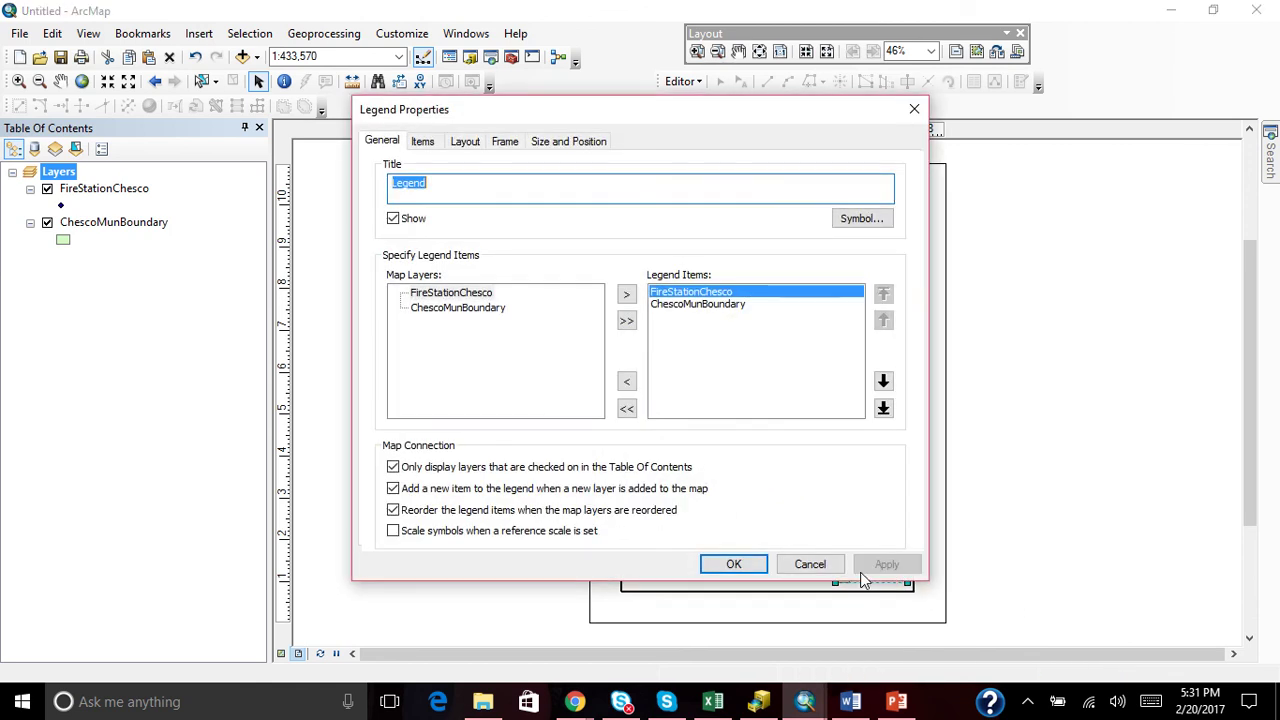
{"action": "left_click", "coordinate": [463, 149]}
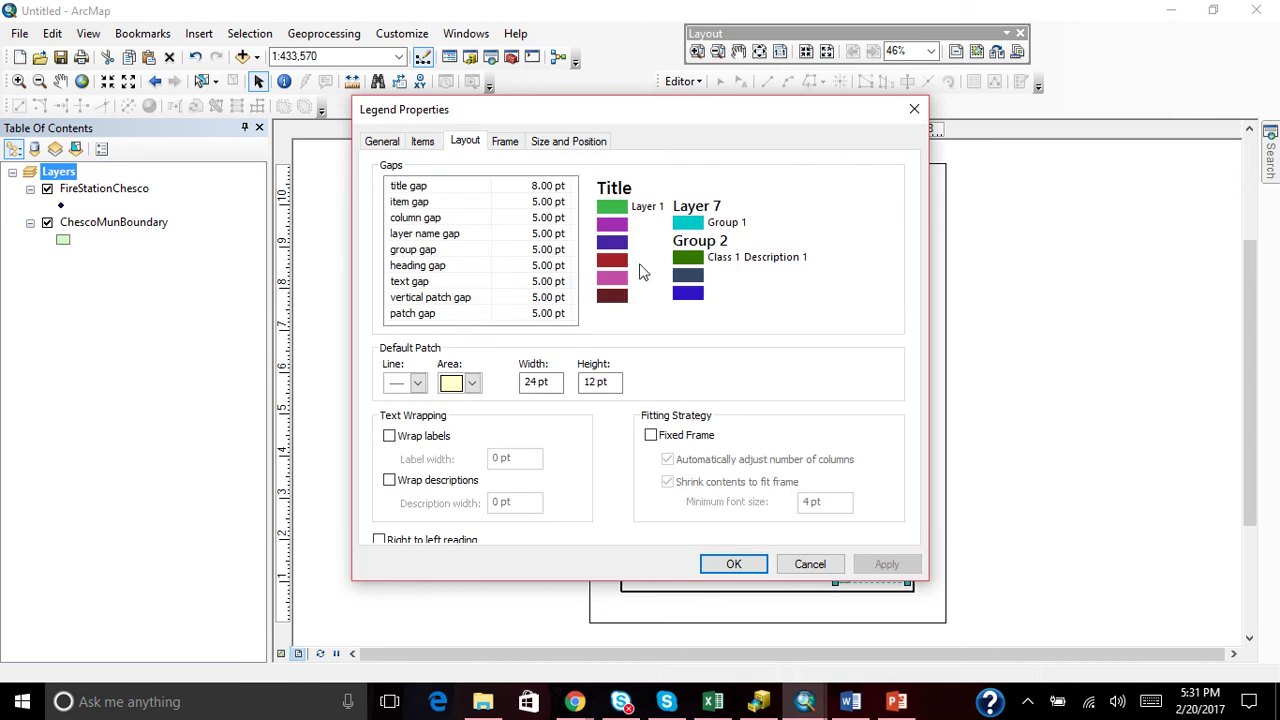
{"action": "left_click", "coordinate": [505, 145]}
{"action": "left_click", "coordinate": [539, 194]}
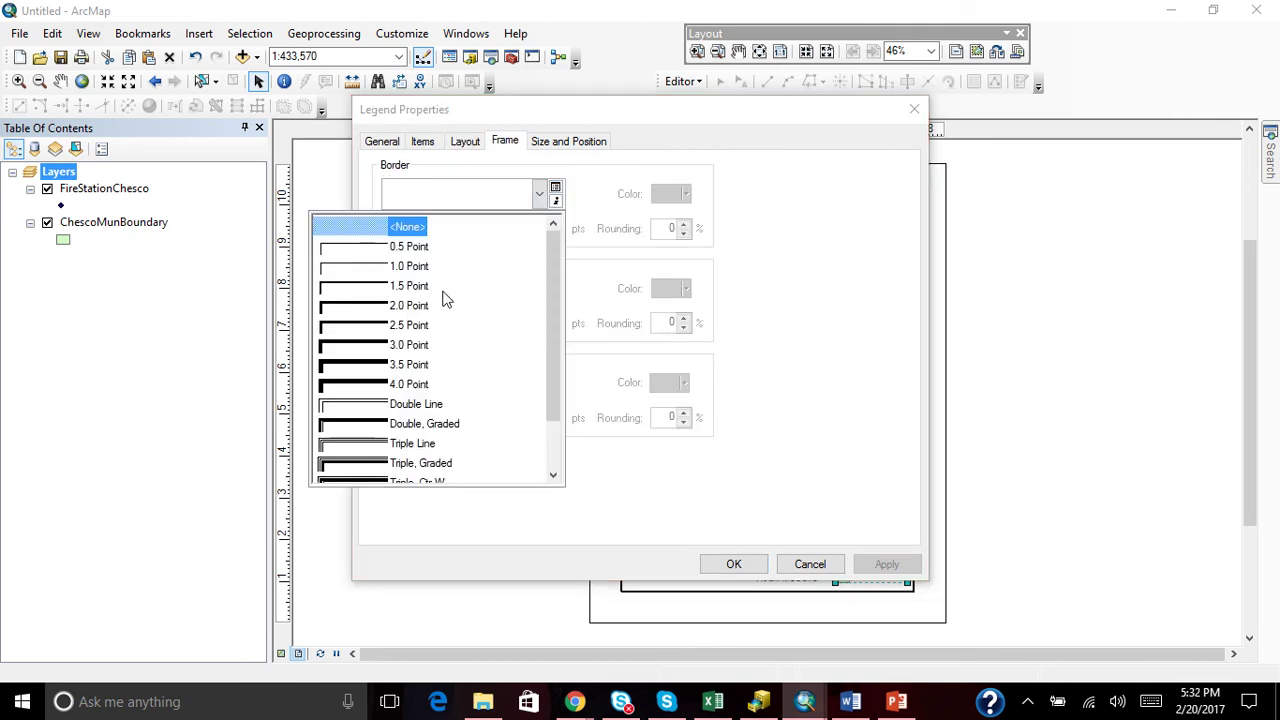
{"action": "left_click", "coordinate": [390, 305]}
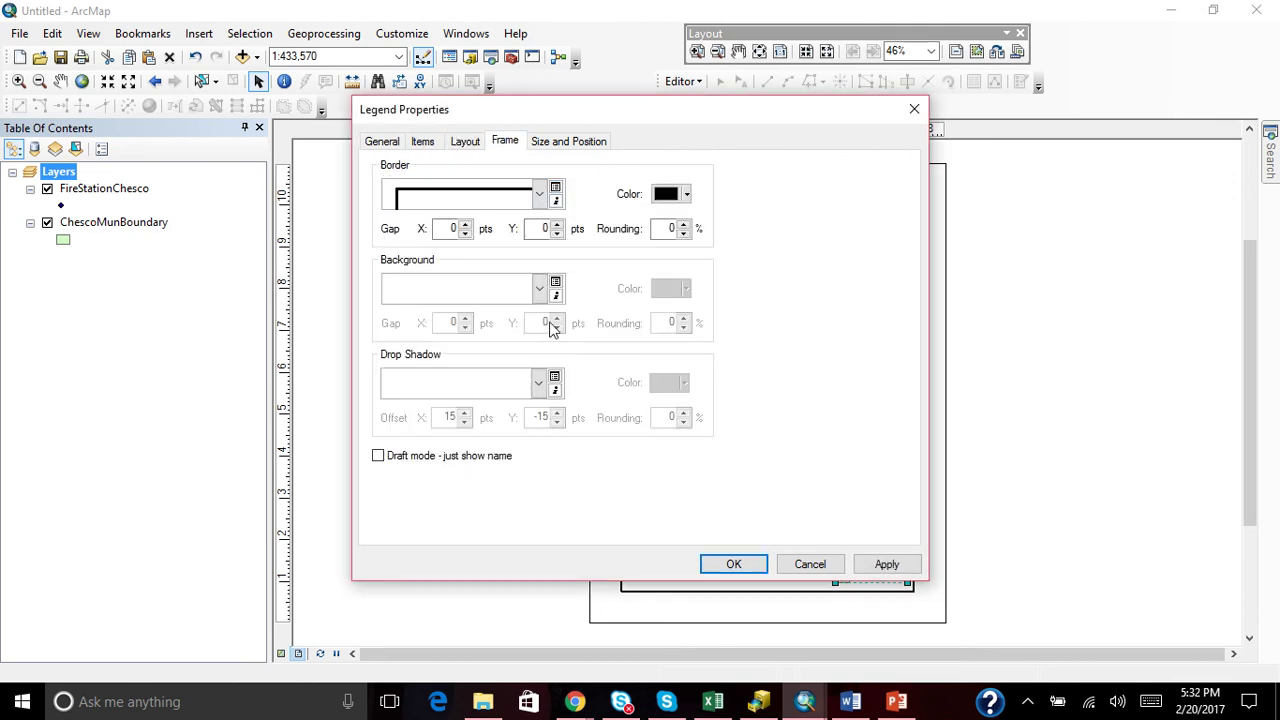
- Fill the legend background with Grey 10% and apply the frame settings
{"action": "left_click", "coordinate": [539, 289]}
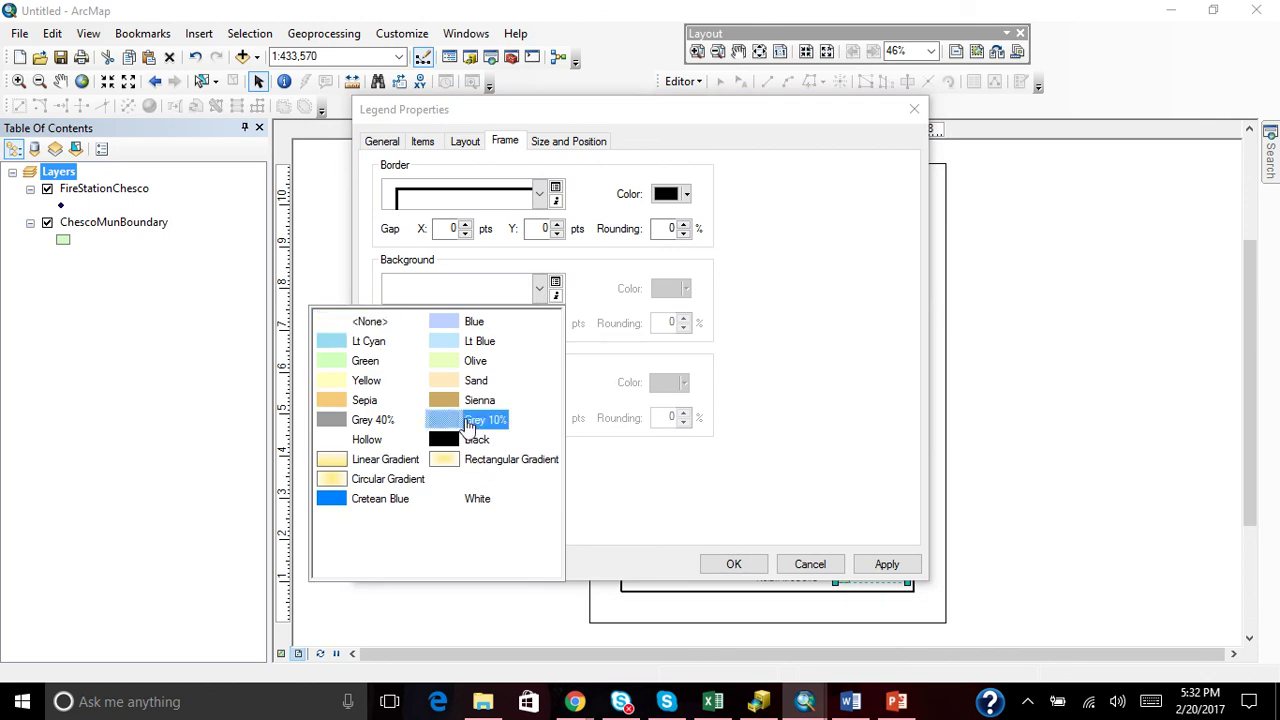
{"action": "left_click", "coordinate": [502, 418]}
{"action": "left_click", "coordinate": [886, 566]}
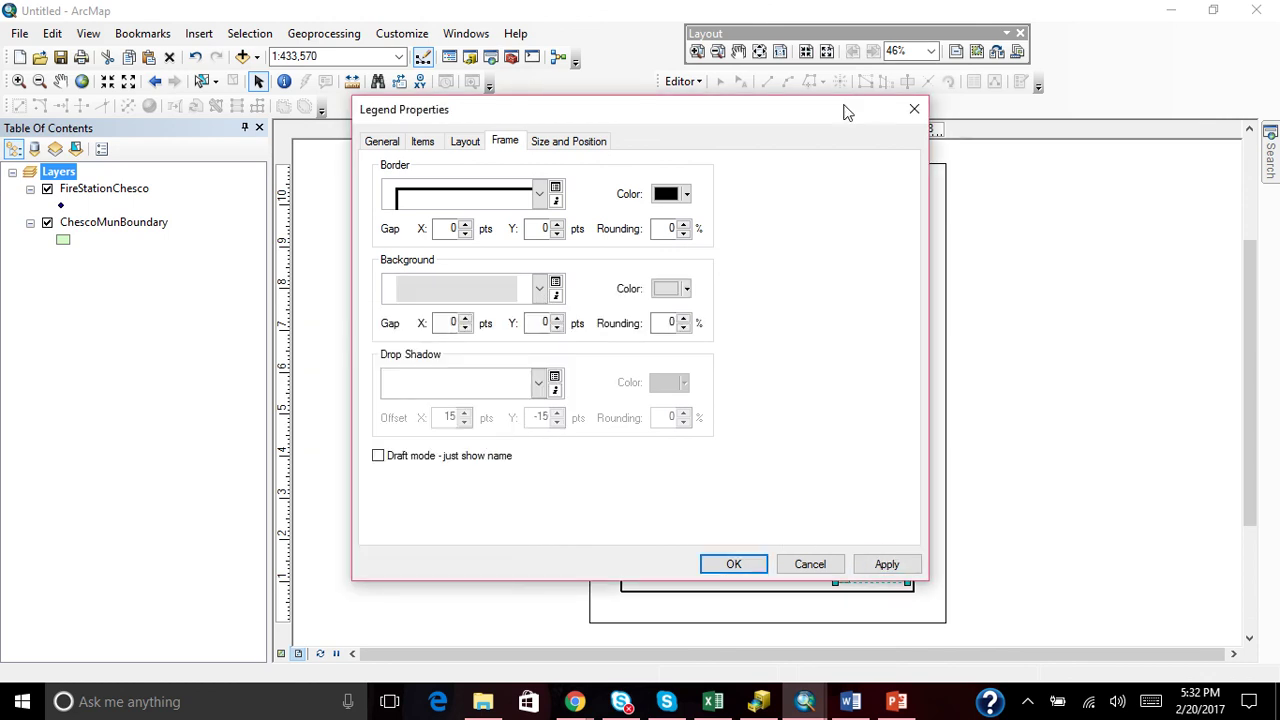
{"action": "left_click_drag", "start_coordinate": [843, 114], "coordinate": [562, 123]}
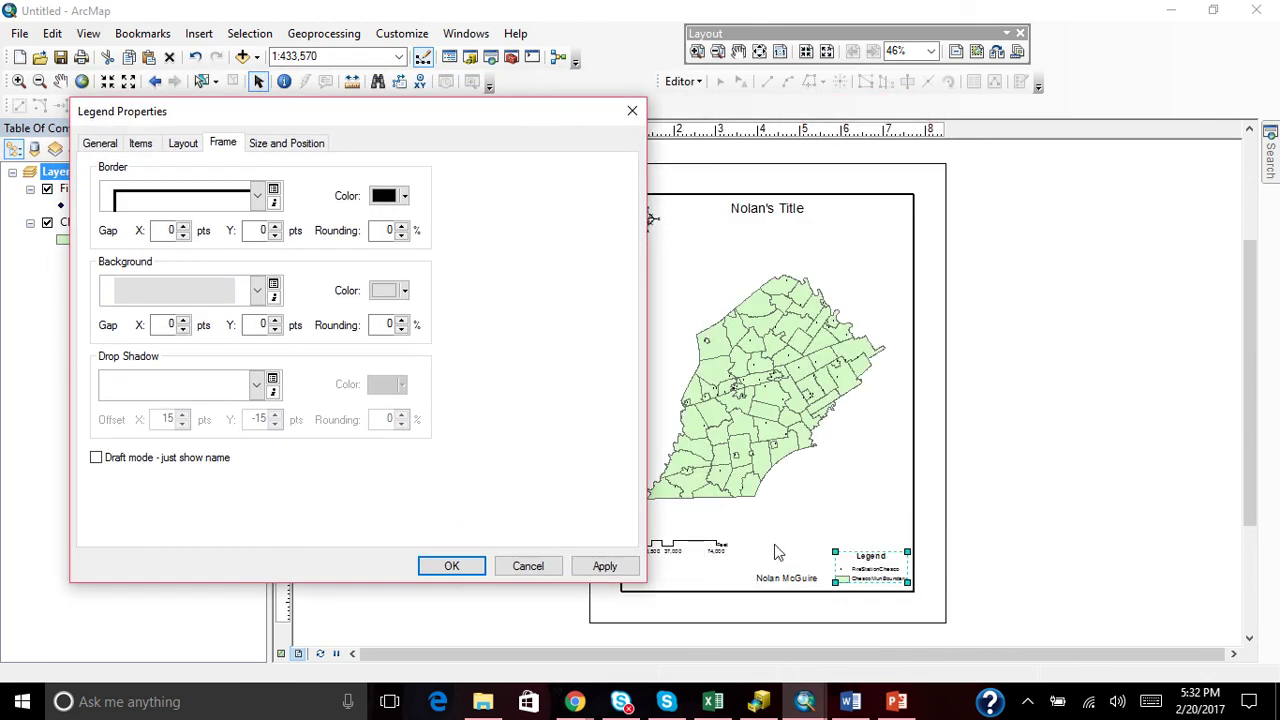
{"action": "left_click", "coordinate": [601, 566]}
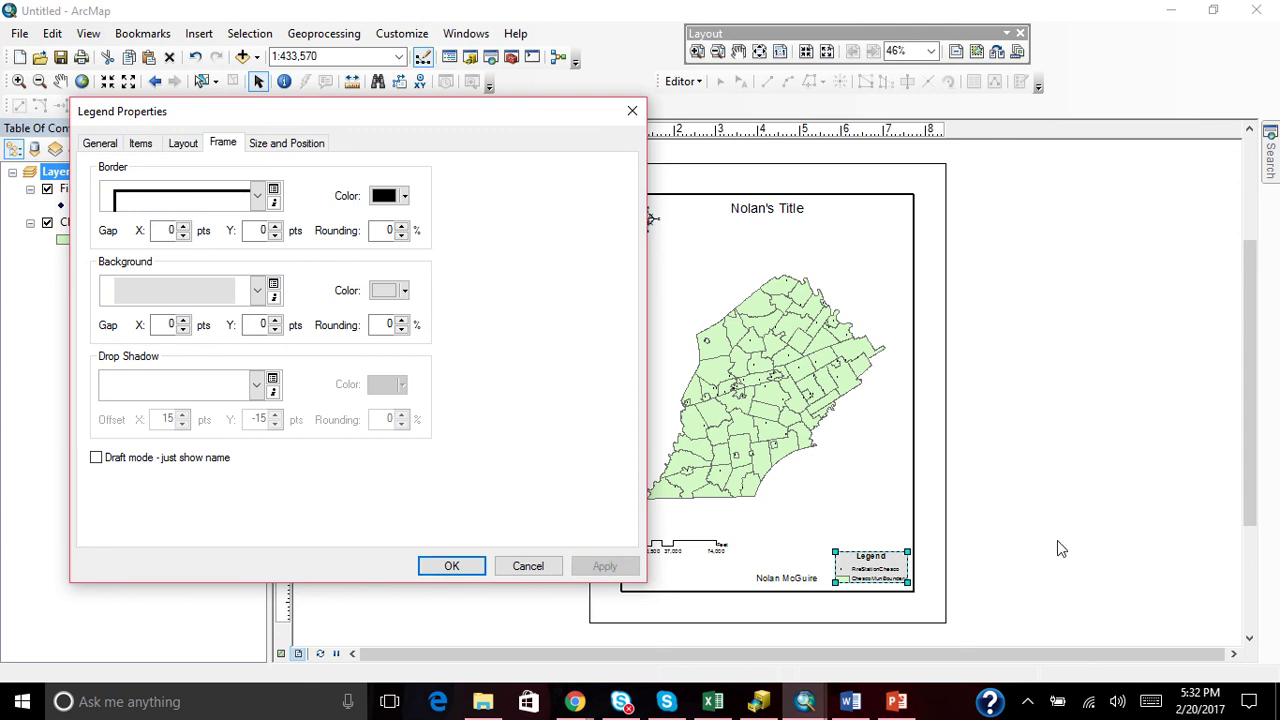
{"action": "left_click", "coordinate": [470, 566]}
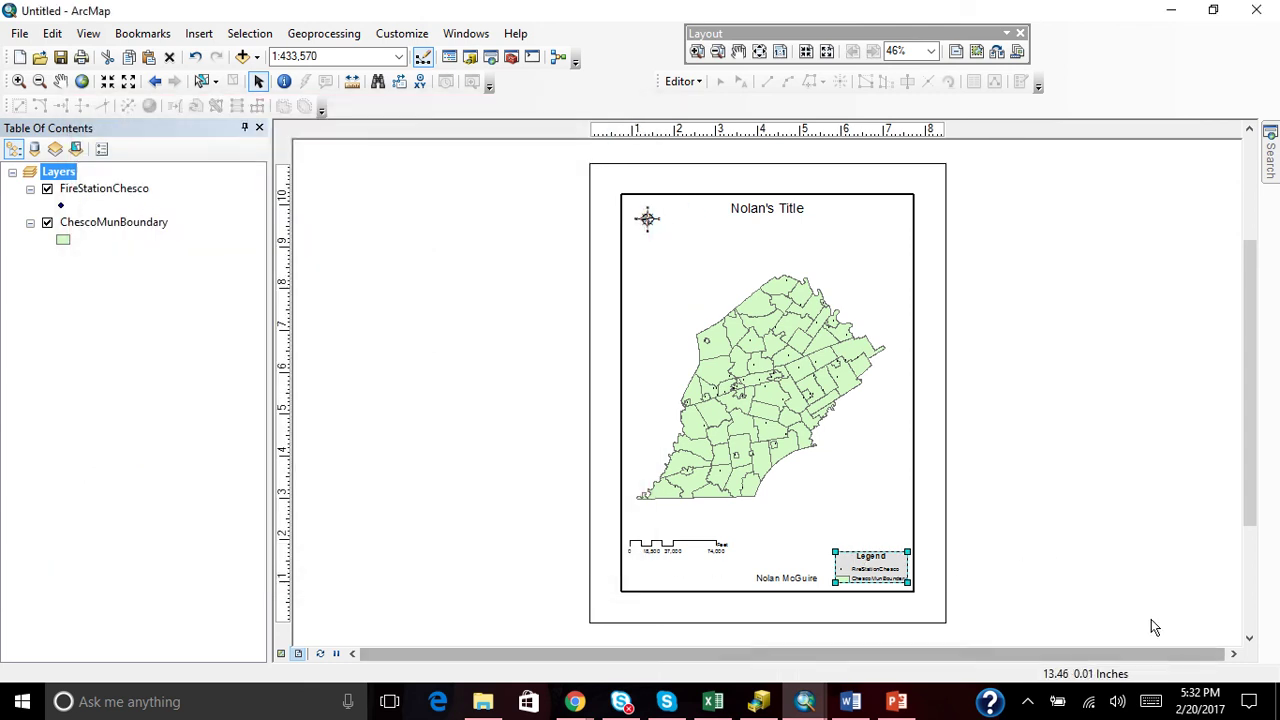
{"action": "left_click", "coordinate": [888, 502]}
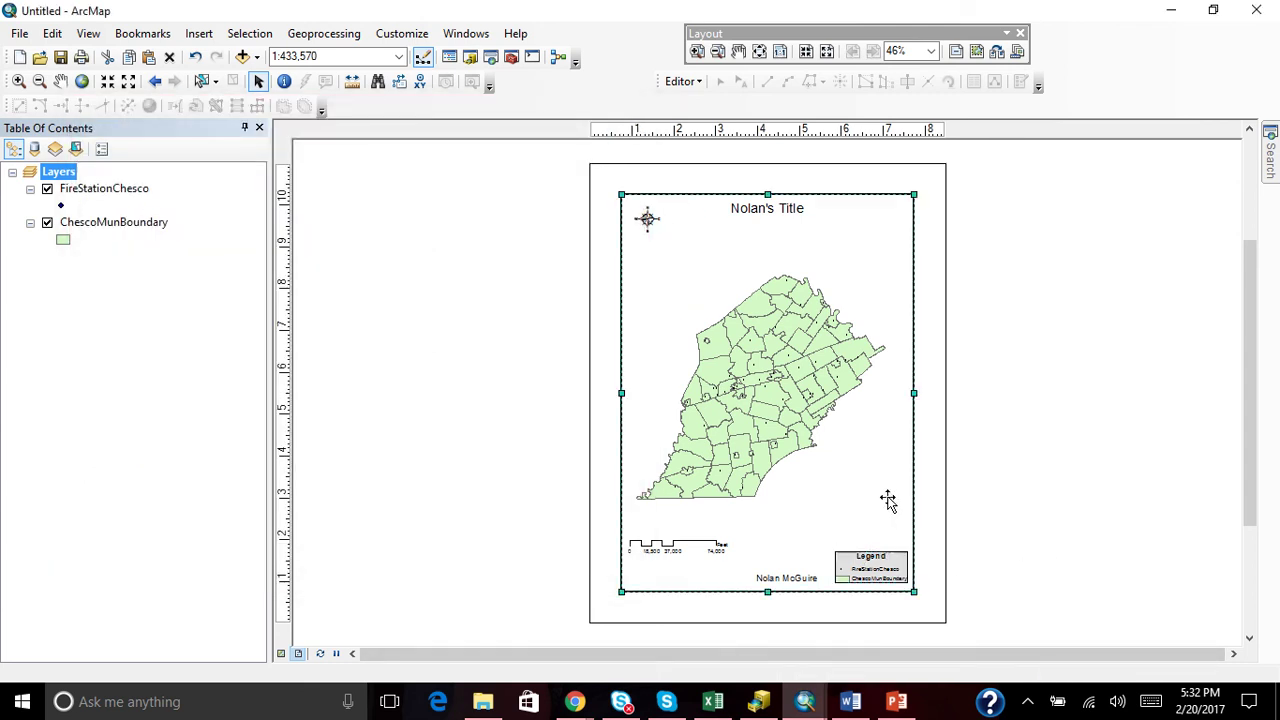
- Set the scale bar's division units to Miles
{"action": "double_click", "coordinate": [700, 550]}
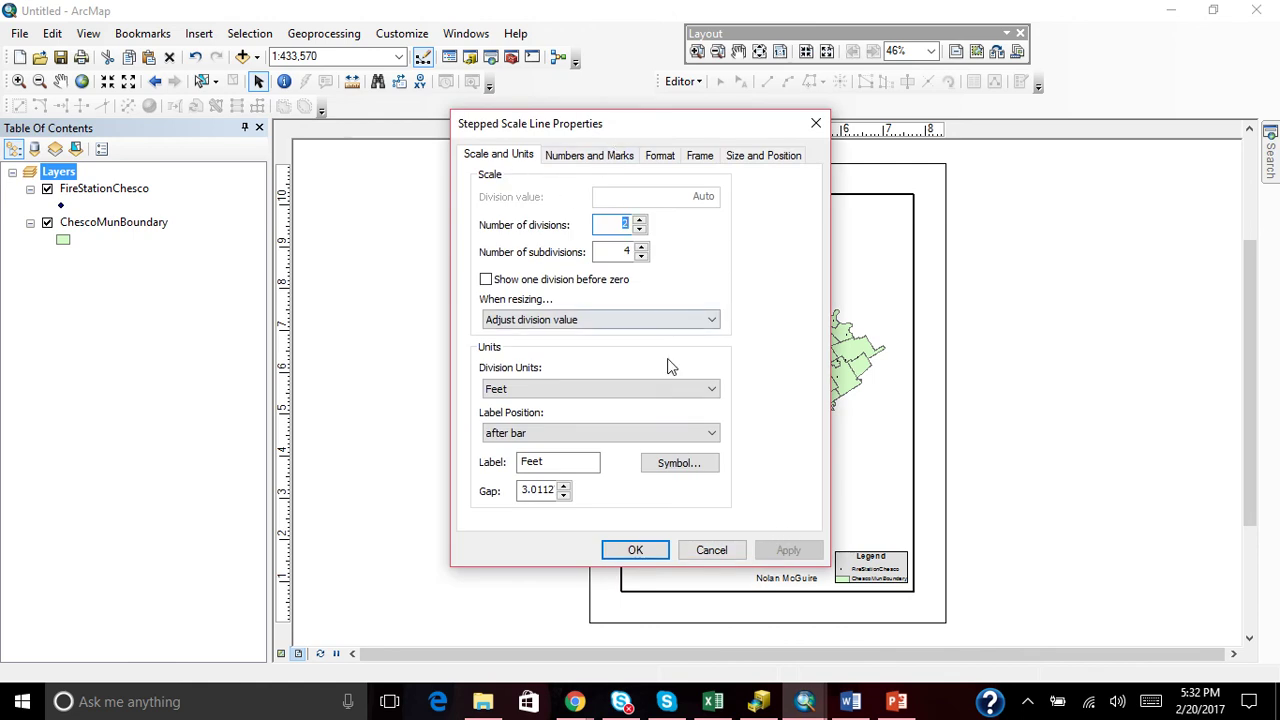
{"action": "left_click", "coordinate": [627, 390]}
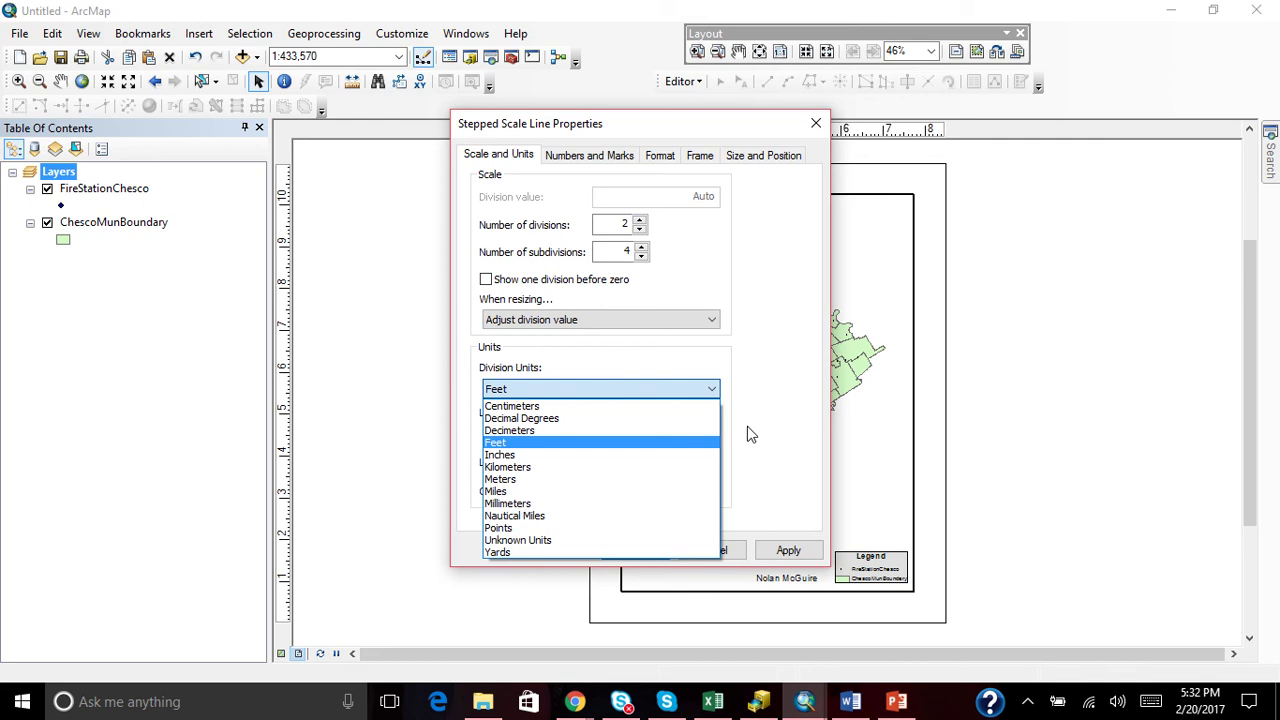
{"action": "left_click", "coordinate": [535, 491]}
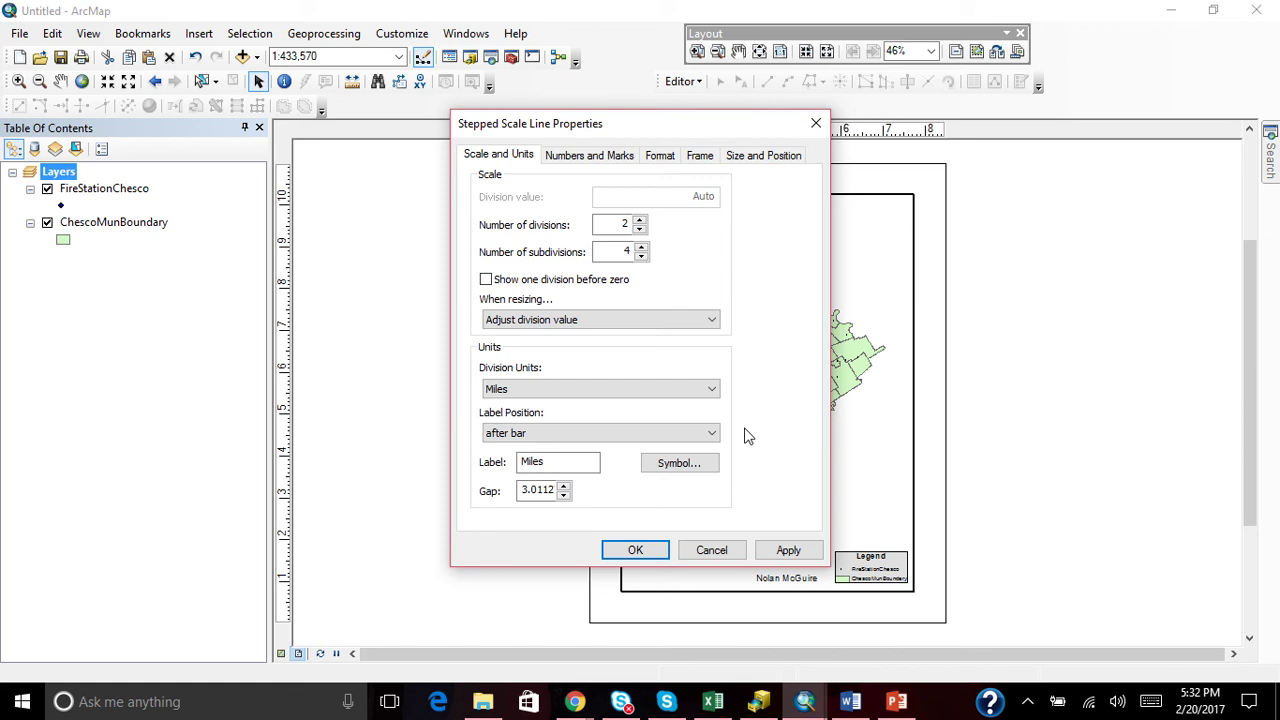
- Apply the Miles scale bar settings and move the bar down beside the author's name
{"action": "left_click", "coordinate": [638, 551]}
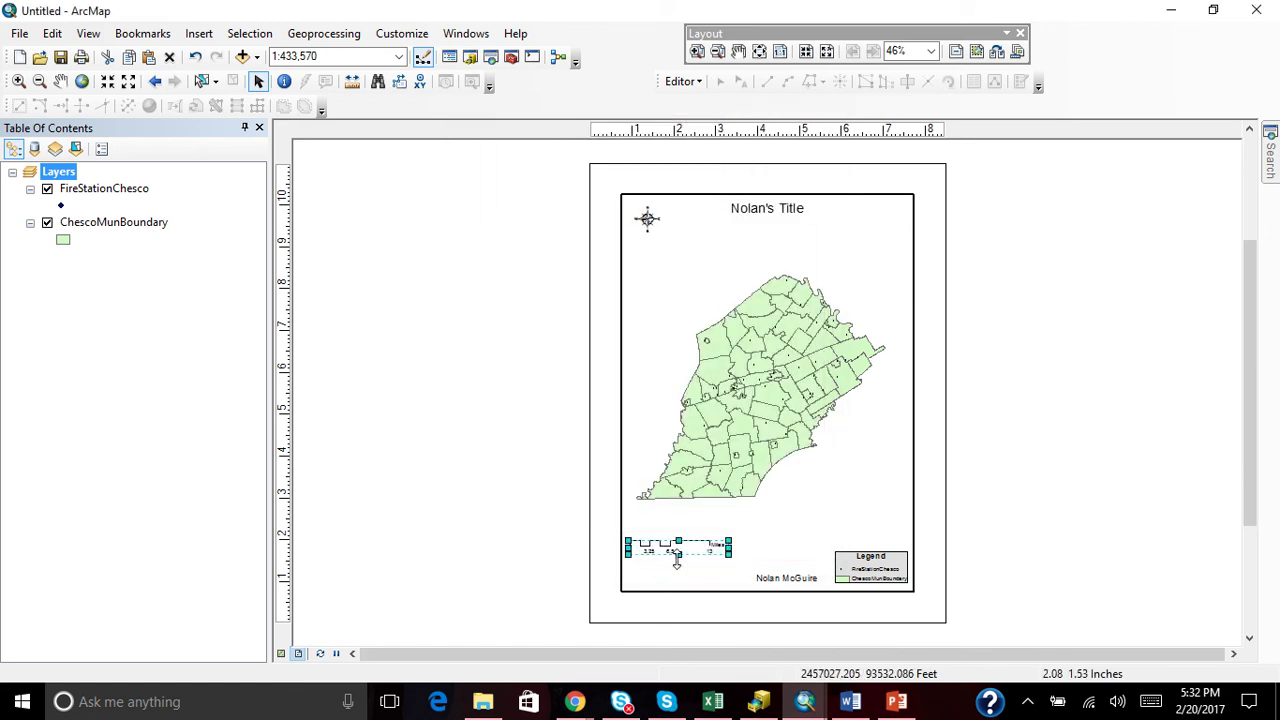
{"action": "left_click_drag", "start_coordinate": [700, 563], "coordinate": [702, 588]}
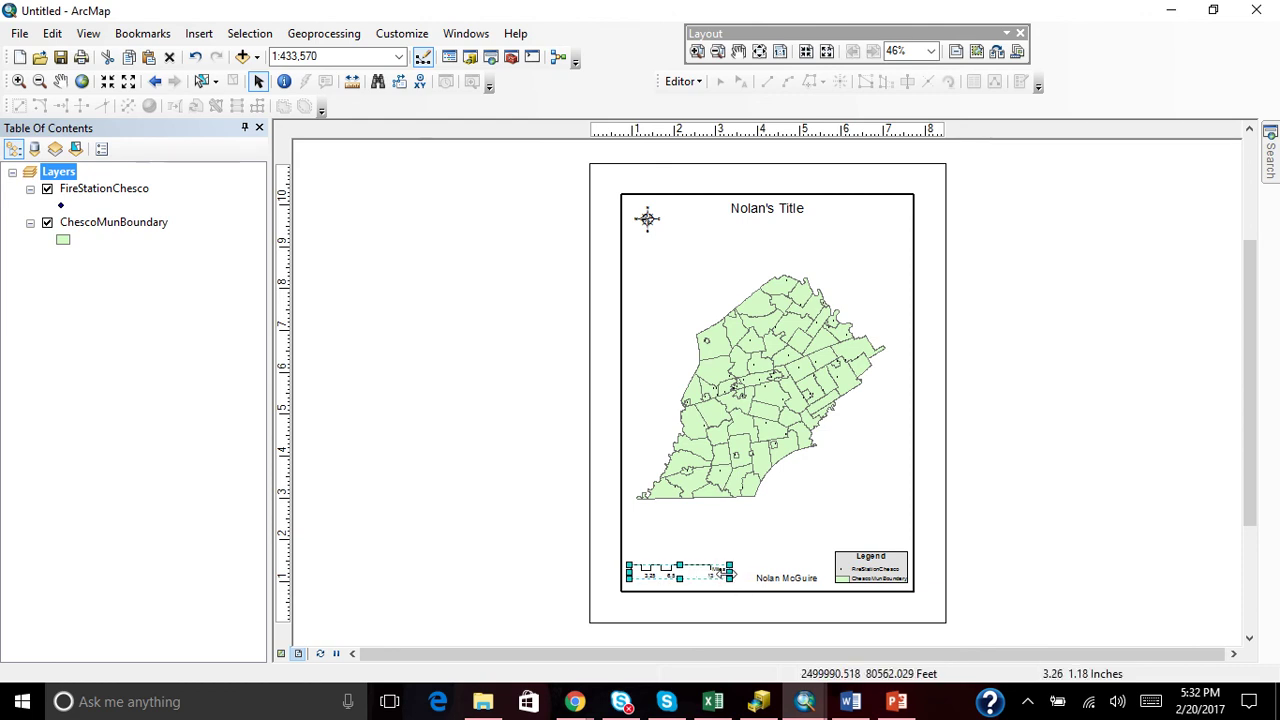
{"action": "scroll", "coordinate": [730, 572], "scroll_direction": "up", "scroll_amount": 4}
{"action": "scroll", "coordinate": [730, 572], "scroll_direction": "up", "scroll_amount": 1}
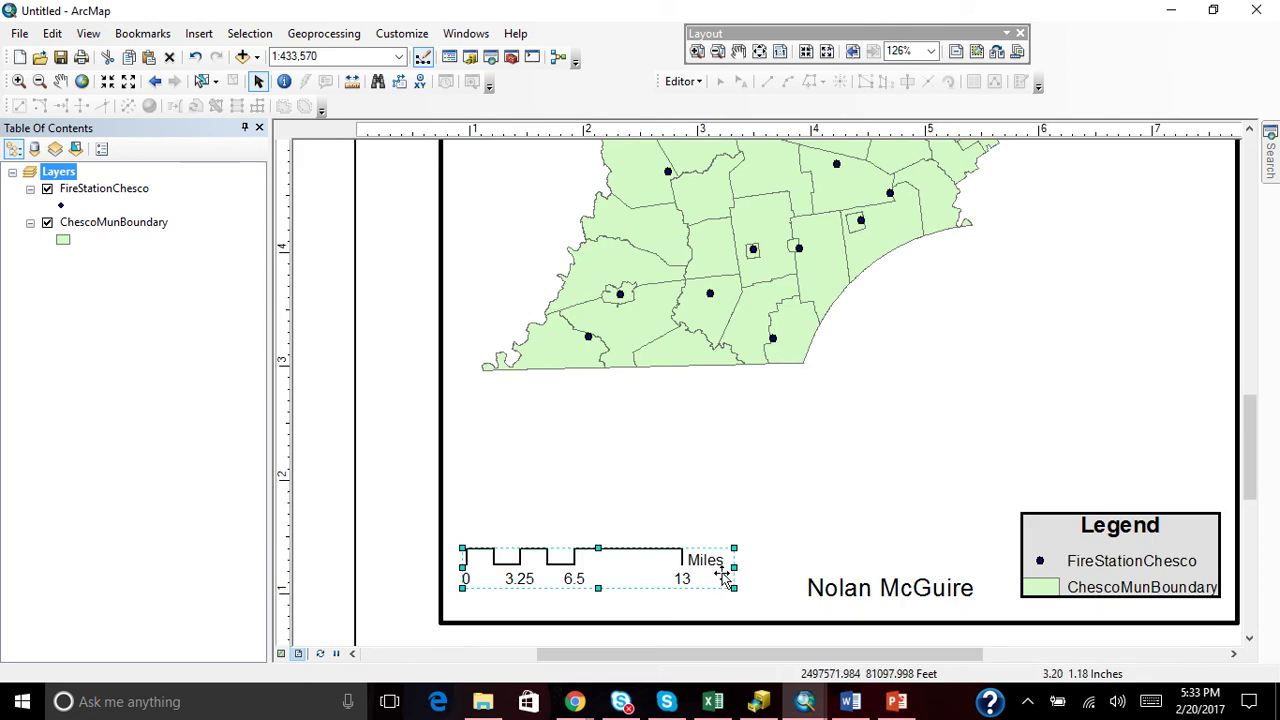
- Resize the scale bar so its divisions read 0, 2.5, 5, 10 Miles
{"action": "left_click_drag", "start_coordinate": [734, 568], "coordinate": [768, 568]}
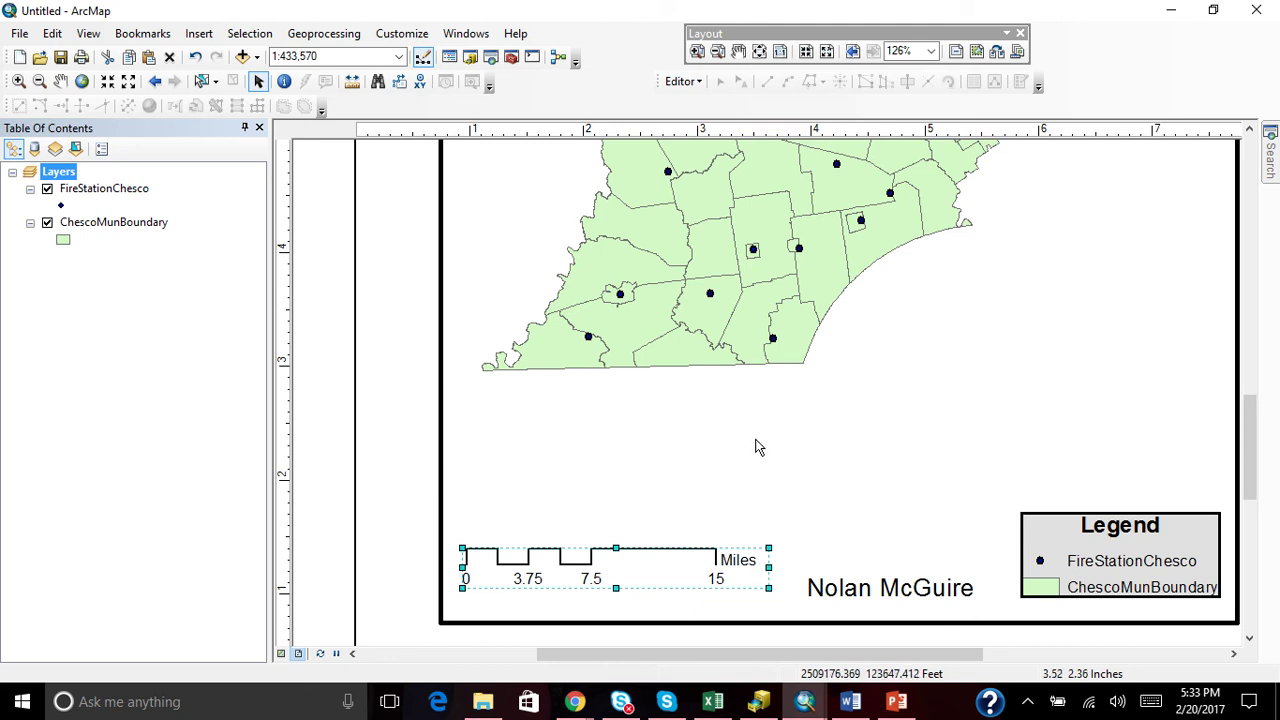
{"action": "left_click_drag", "start_coordinate": [768, 568], "coordinate": [612, 582]}
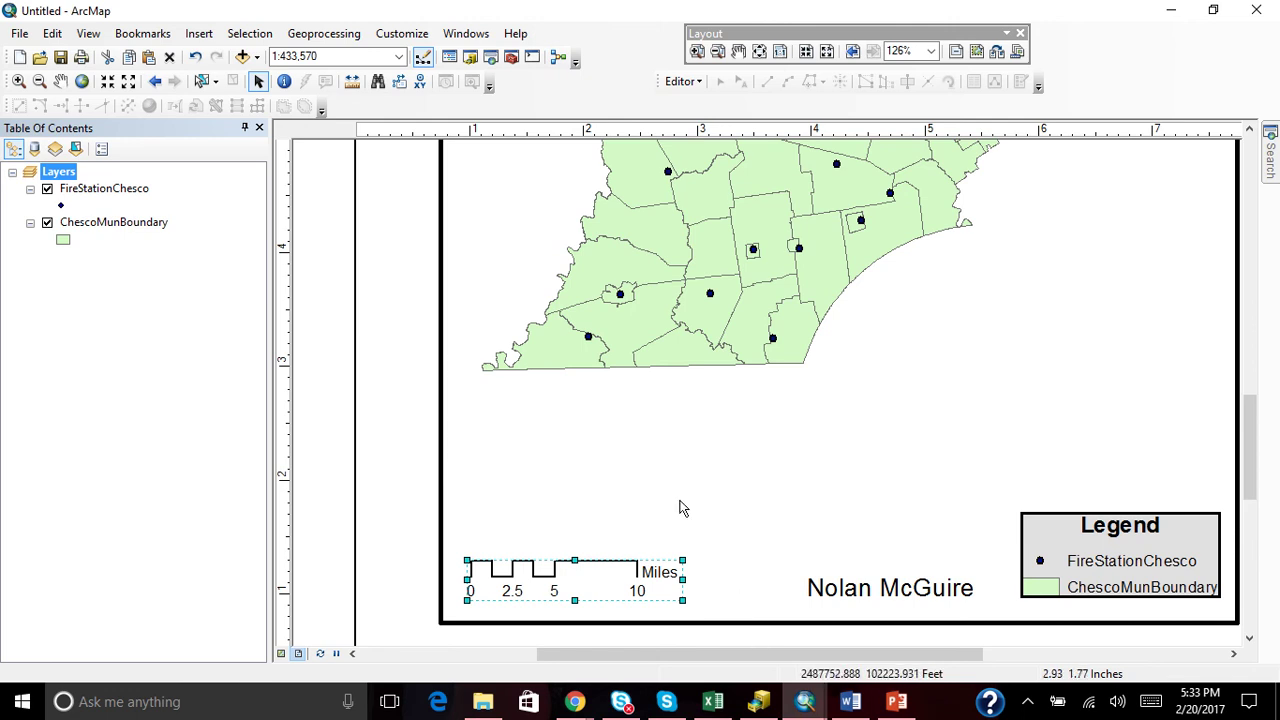
{"action": "left_click", "coordinate": [486, 488]}
{"action": "scroll", "coordinate": [796, 515], "scroll_direction": "up", "scroll_amount": 1}
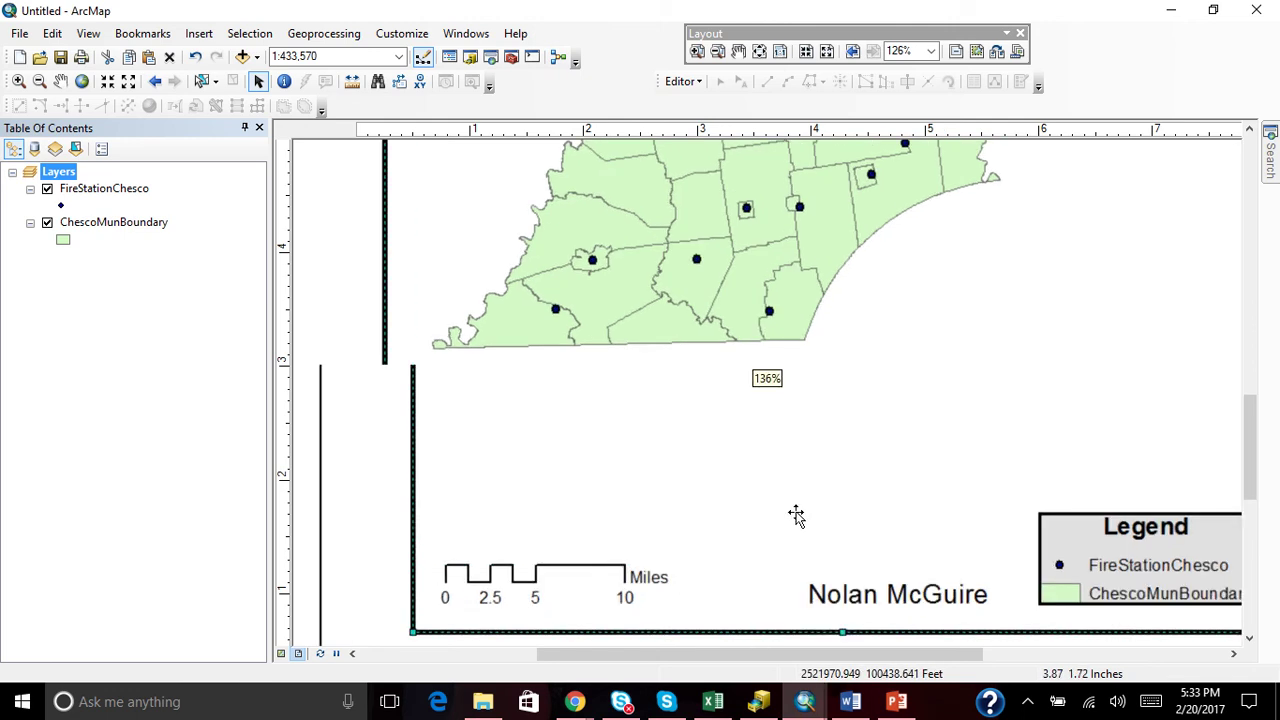
{"action": "scroll", "coordinate": [796, 515], "scroll_direction": "down", "scroll_amount": 5}
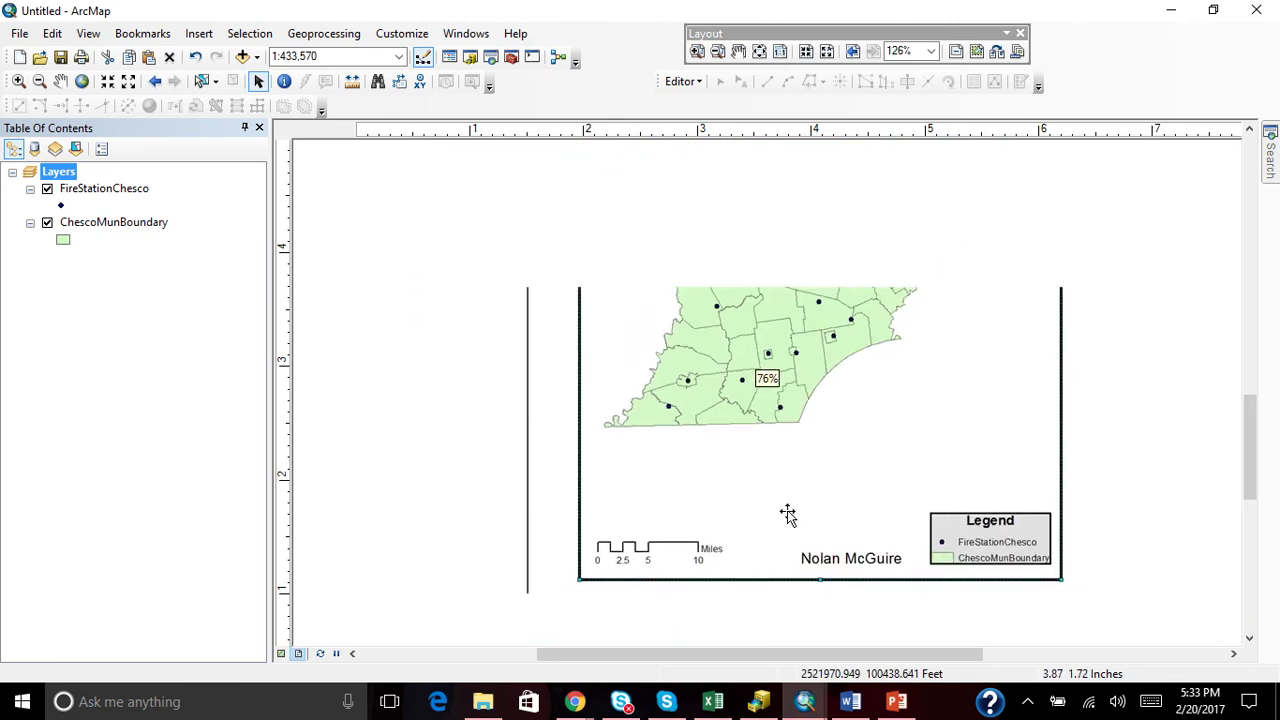
- Shift the author name text slightly left along the bottom of the layout
{"action": "scroll", "coordinate": [791, 514], "scroll_direction": "down", "scroll_amount": 2}
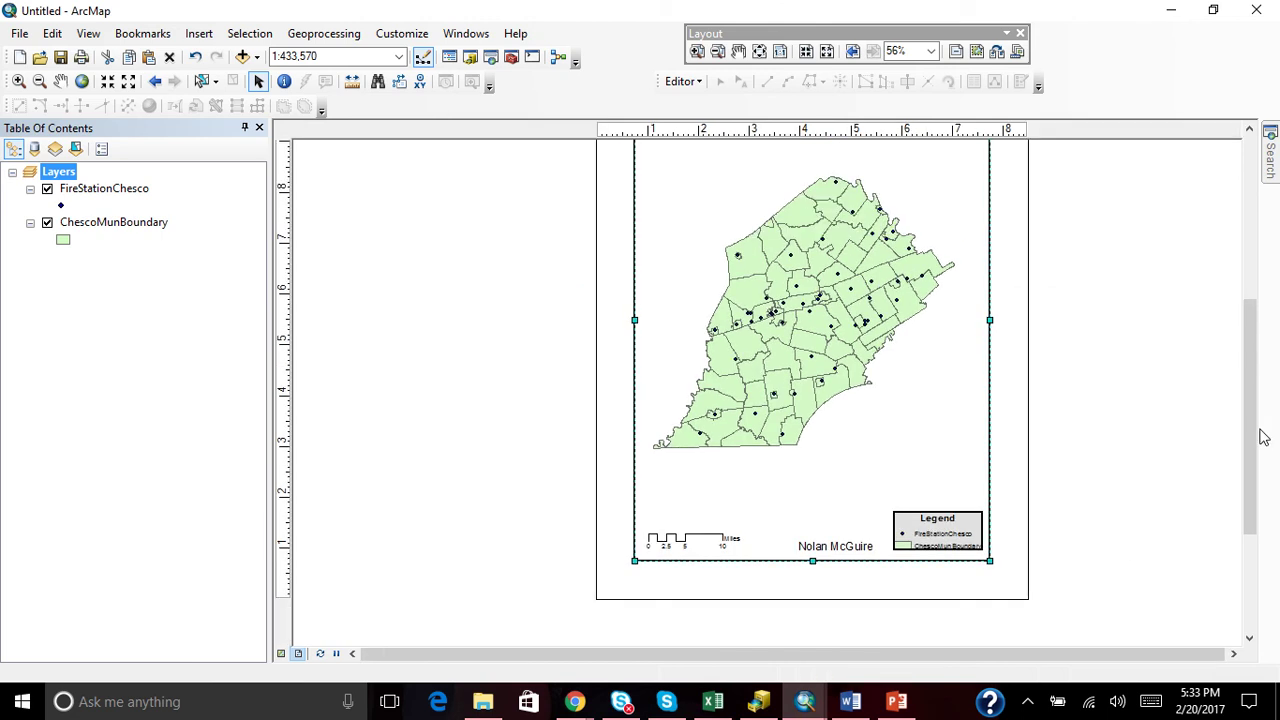
{"action": "left_click", "coordinate": [838, 549]}
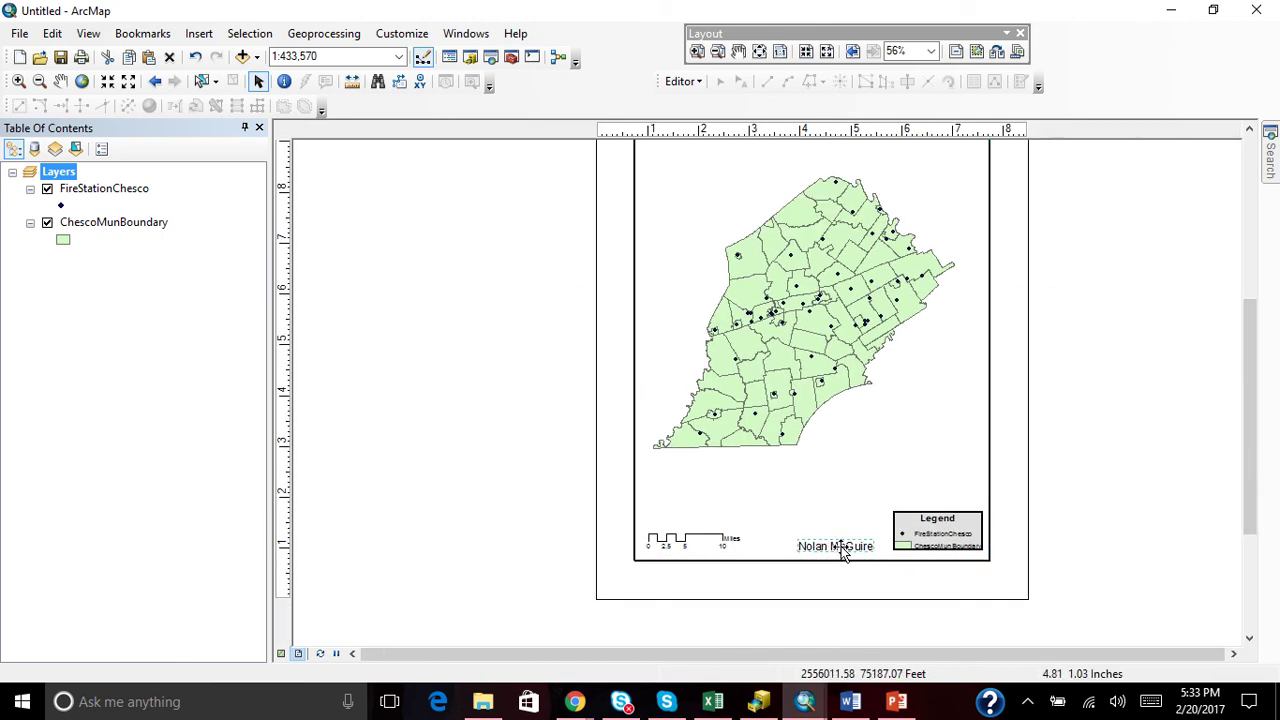
{"action": "left_click_drag", "start_coordinate": [842, 552], "coordinate": [825, 549]}
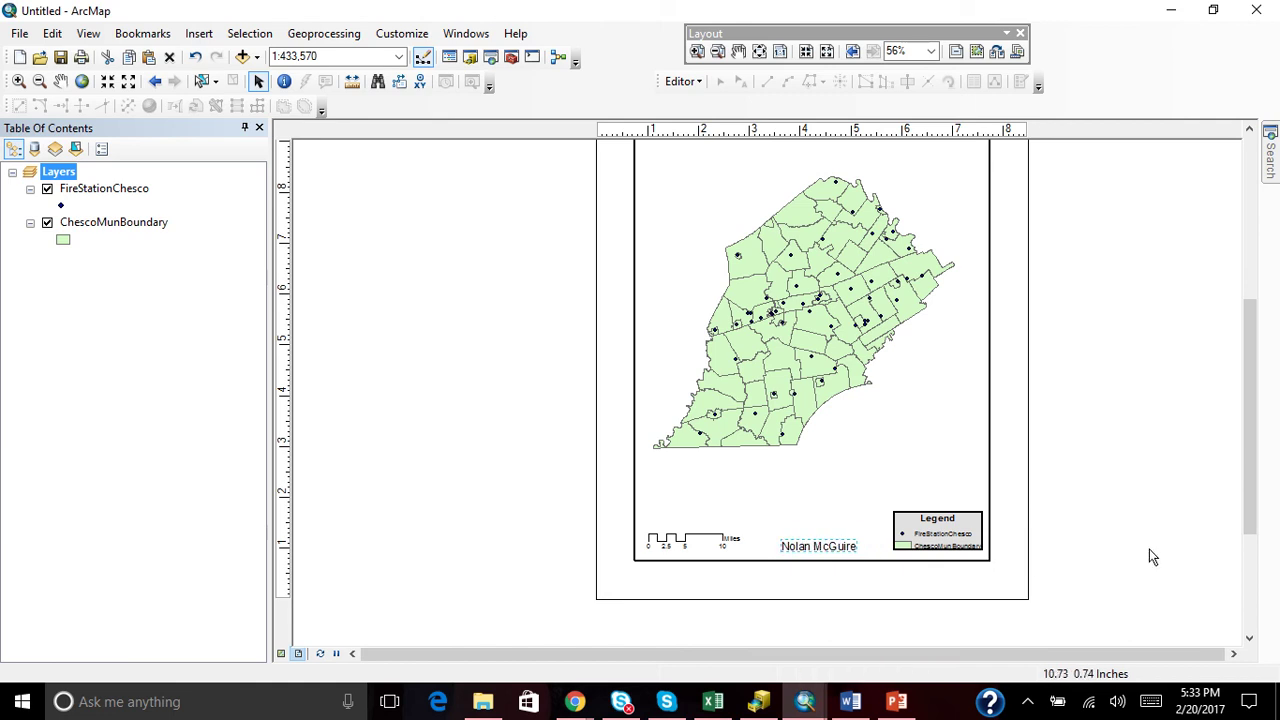
{"action": "left_click_drag", "start_coordinate": [1249, 468], "coordinate": [1249, 424]}
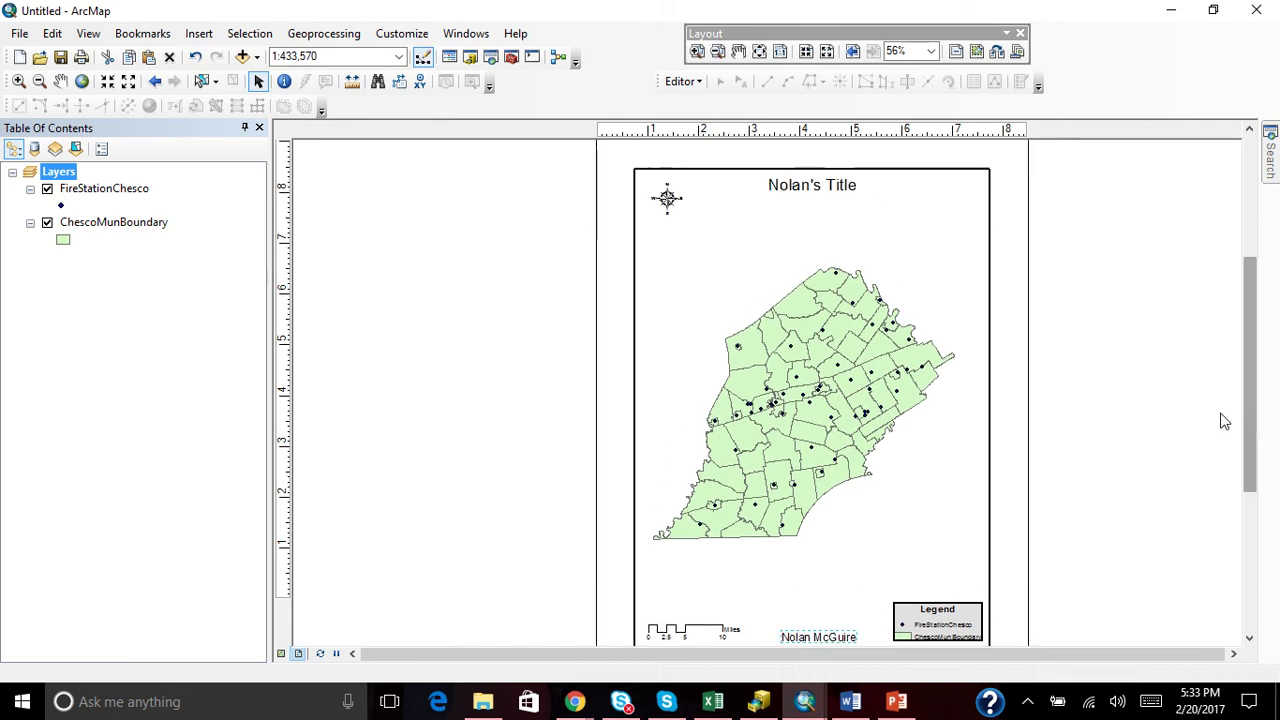
- Check the north arrow, then view the Print dialog and close it without printing
{"action": "left_click", "coordinate": [667, 199]}
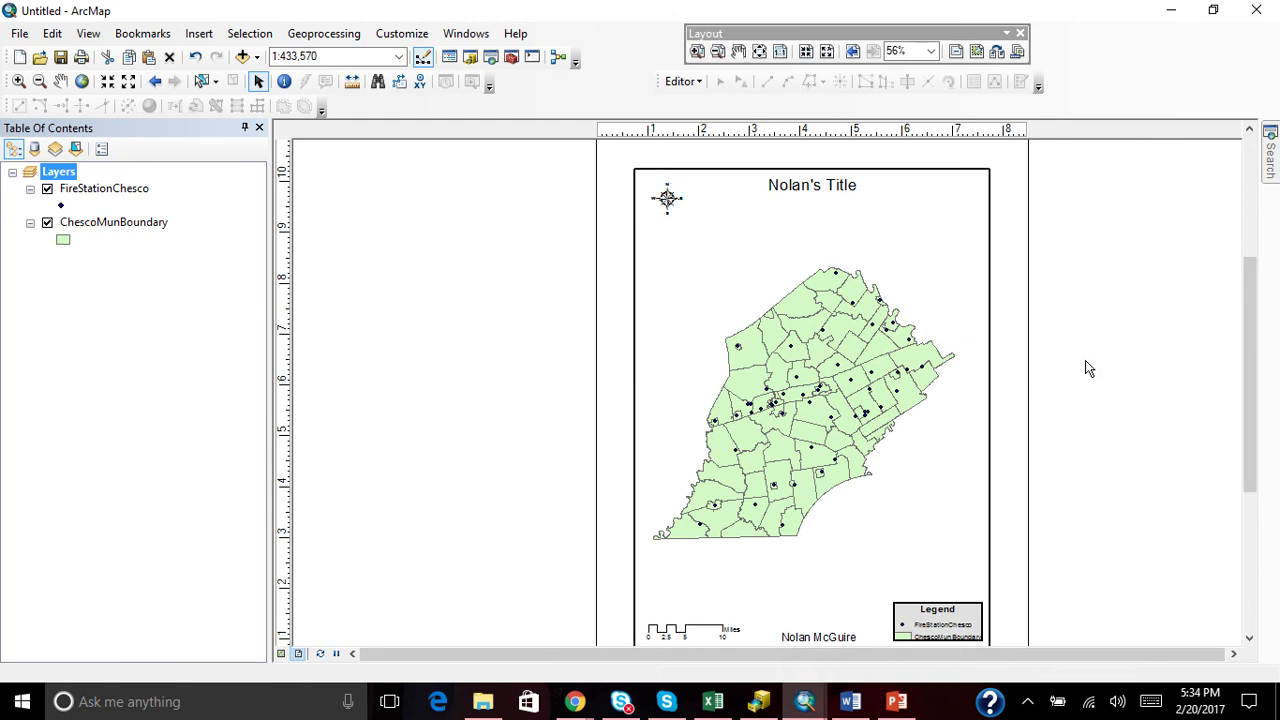
{"action": "left_click", "coordinate": [1150, 378]}
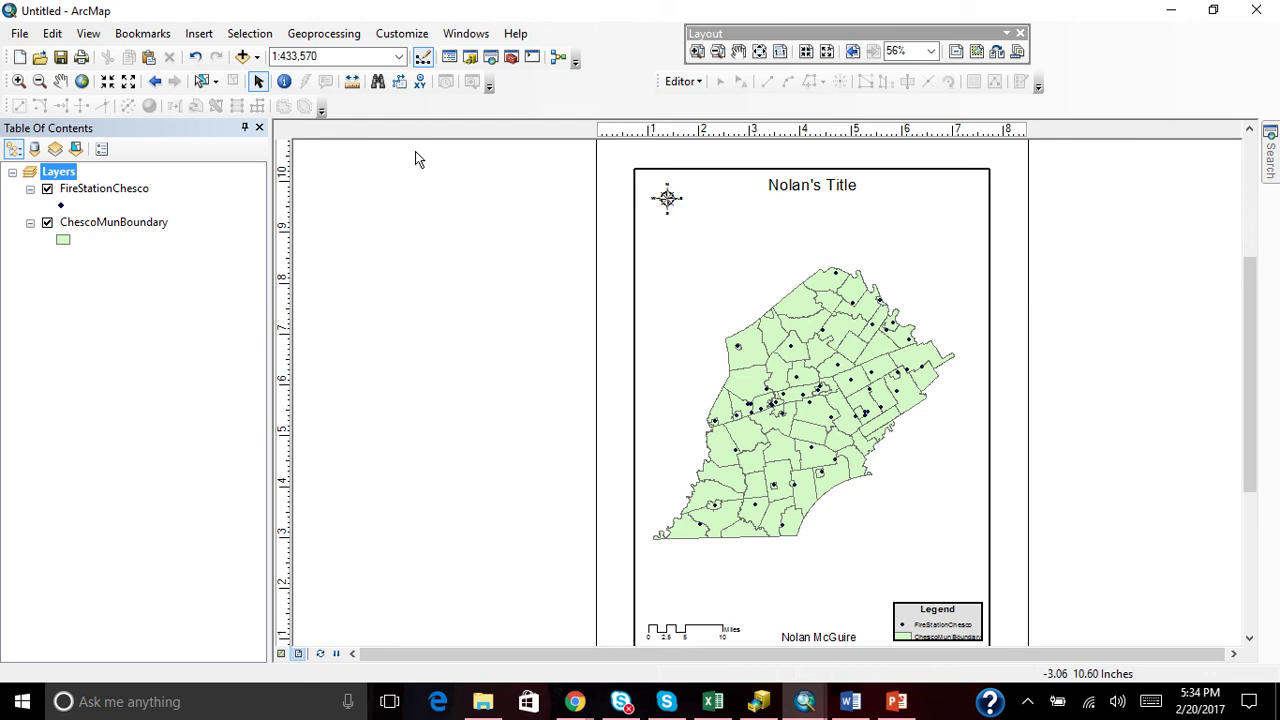
{"action": "left_click", "coordinate": [18, 34]}
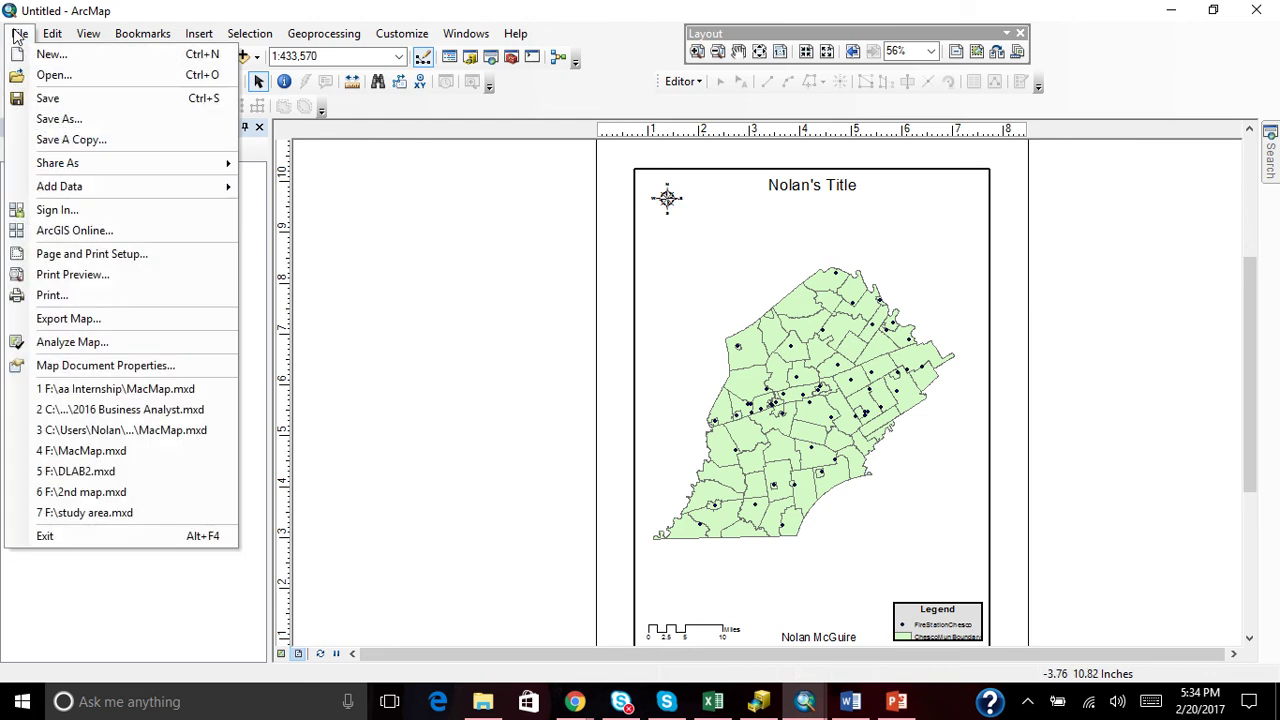
{"action": "left_click", "coordinate": [100, 295]}
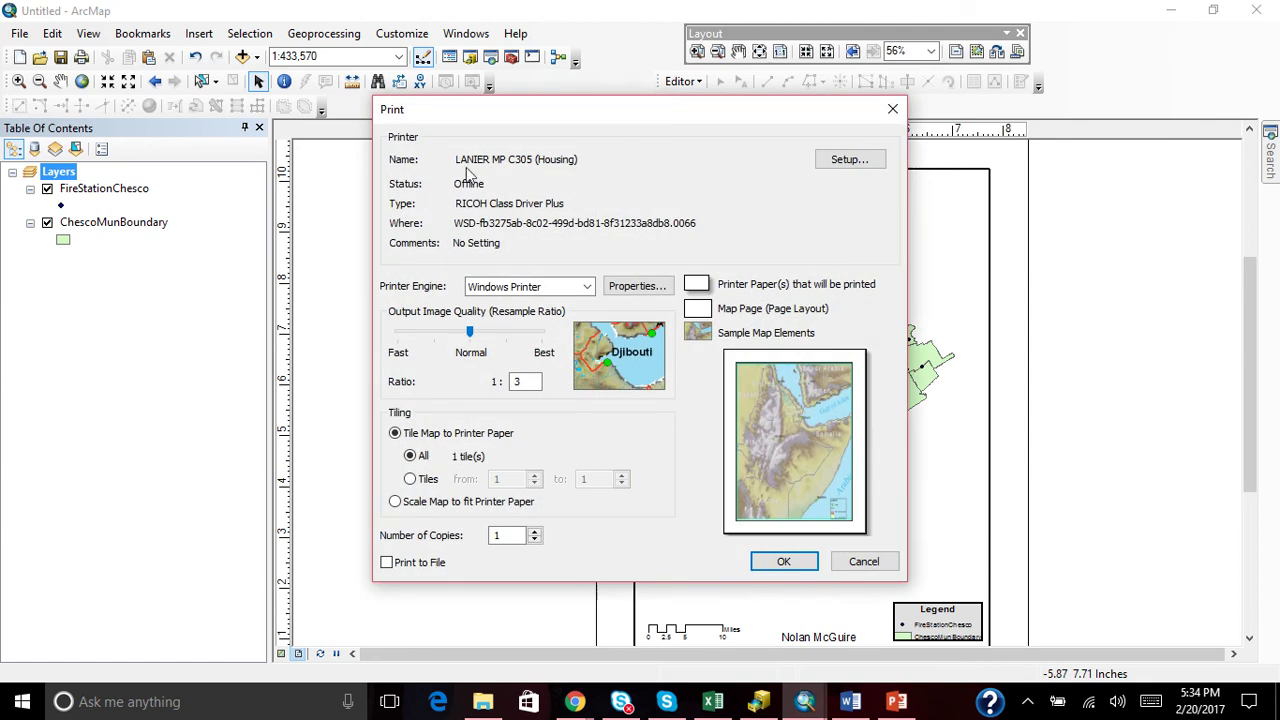
{"action": "left_click", "coordinate": [892, 109]}
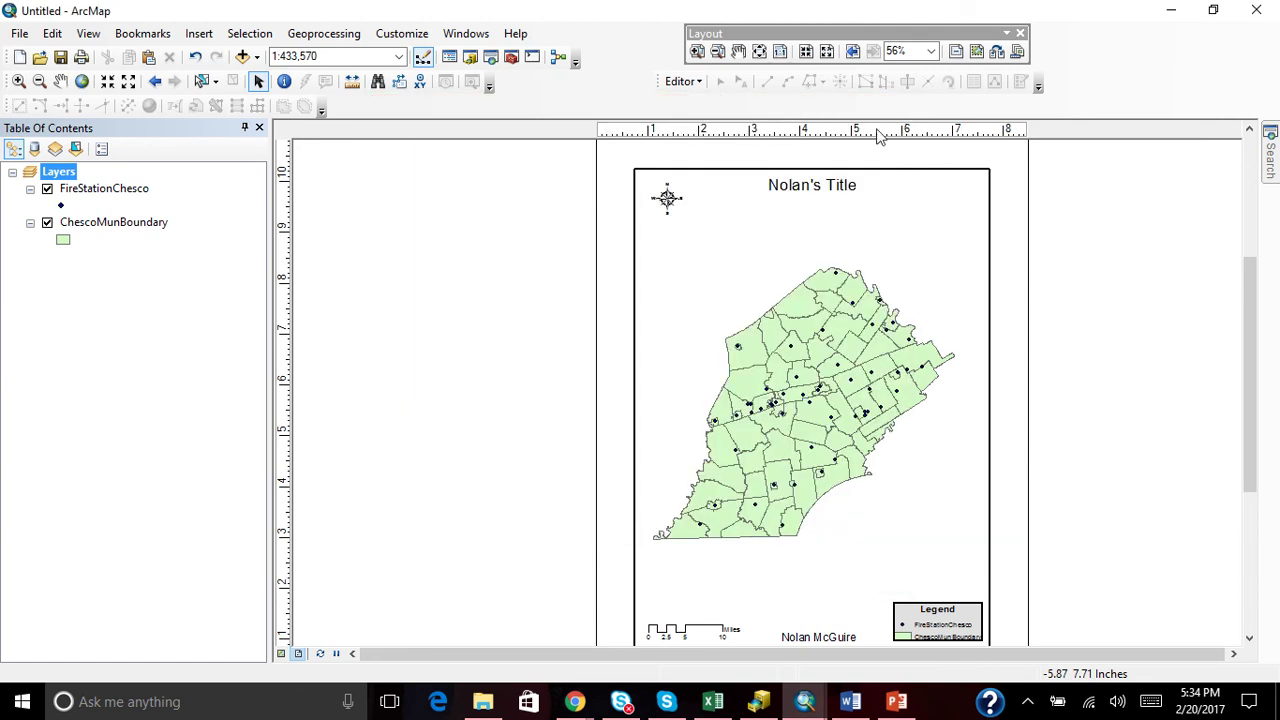
- Start a map export and set the export resolution to 96 dpi
{"action": "left_click", "coordinate": [19, 33]}
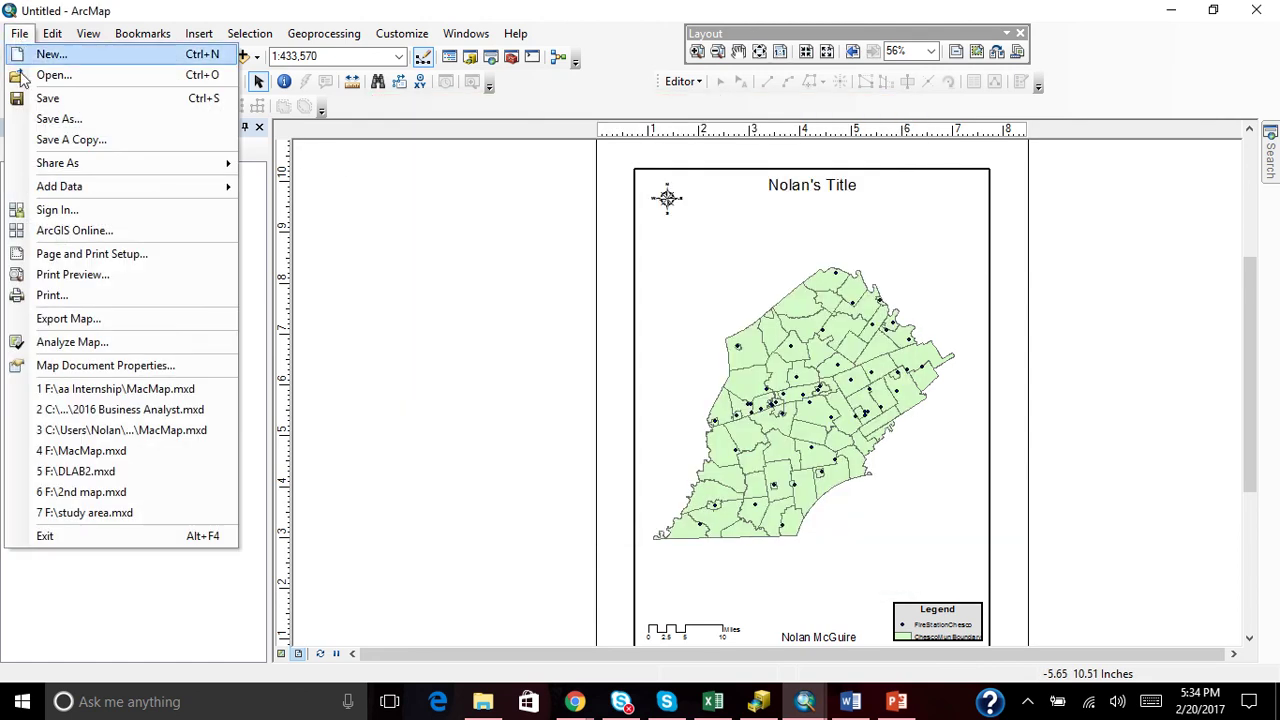
{"action": "left_click", "coordinate": [72, 320]}
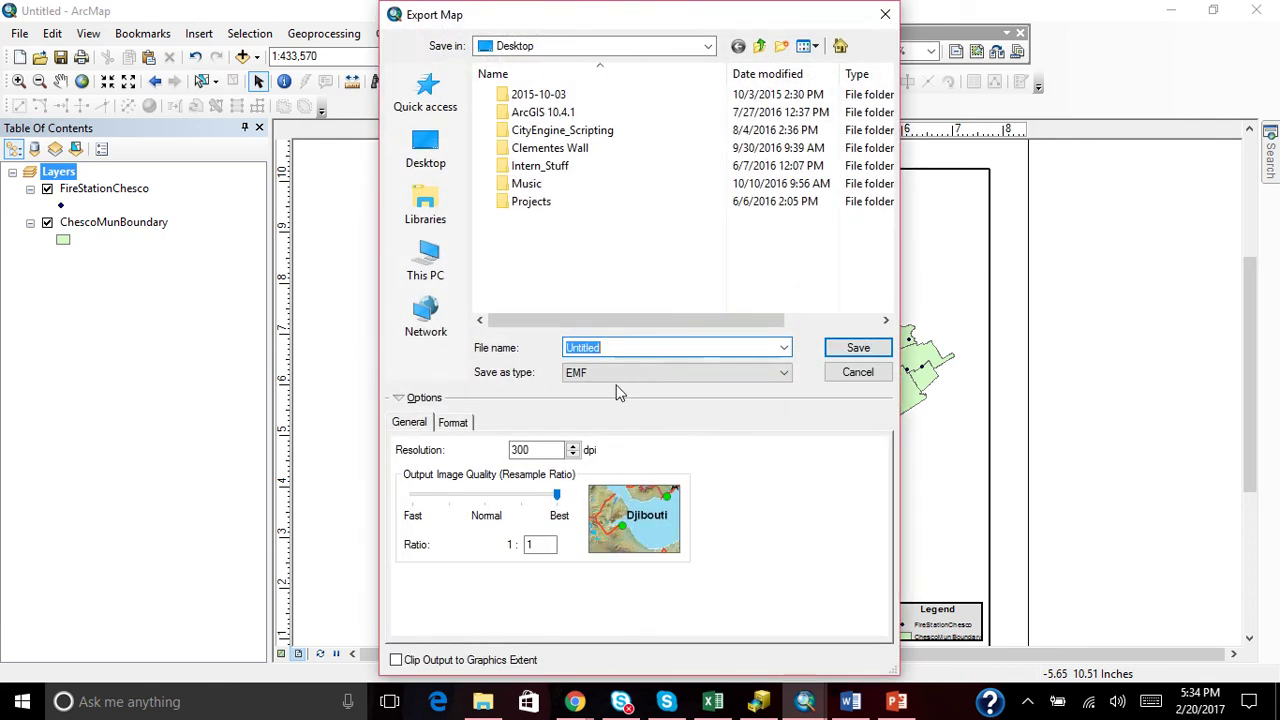
{"action": "left_click", "coordinate": [627, 376]}
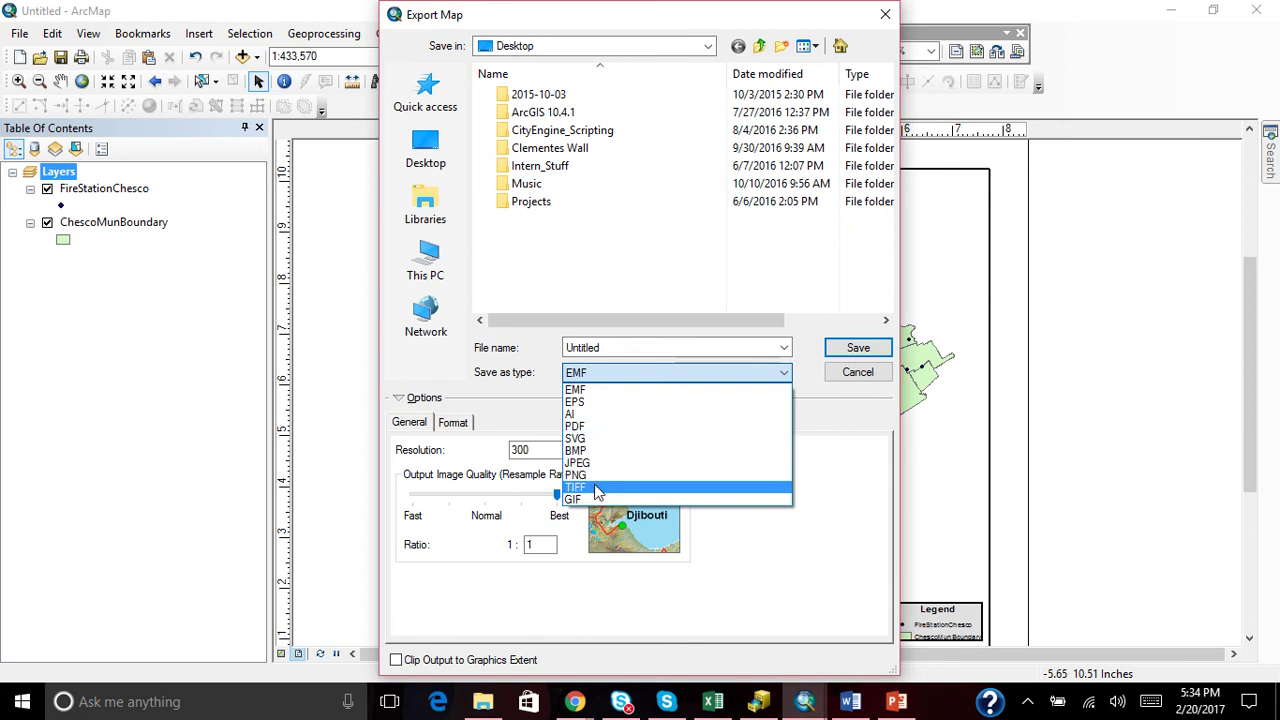
{"action": "left_click", "coordinate": [869, 440]}
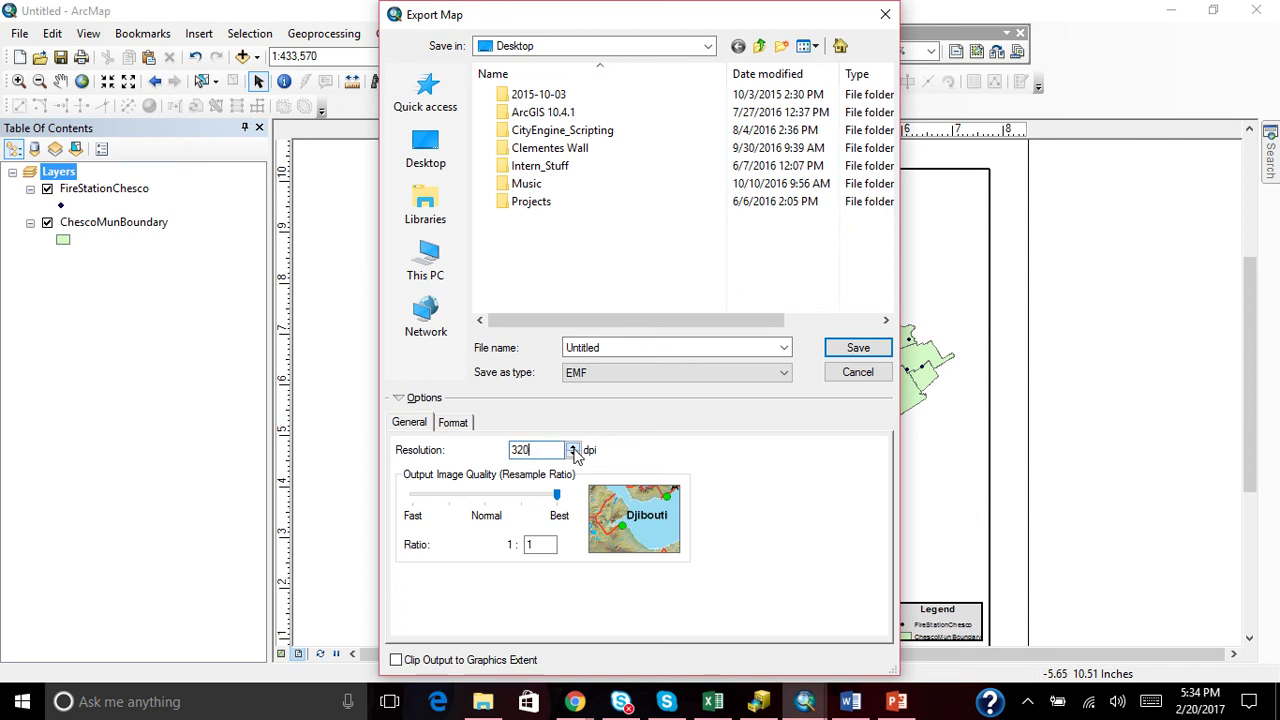
{"action": "left_click_drag", "start_coordinate": [575, 452], "coordinate": [560, 450]}
{"action": "type", "text": "600"}
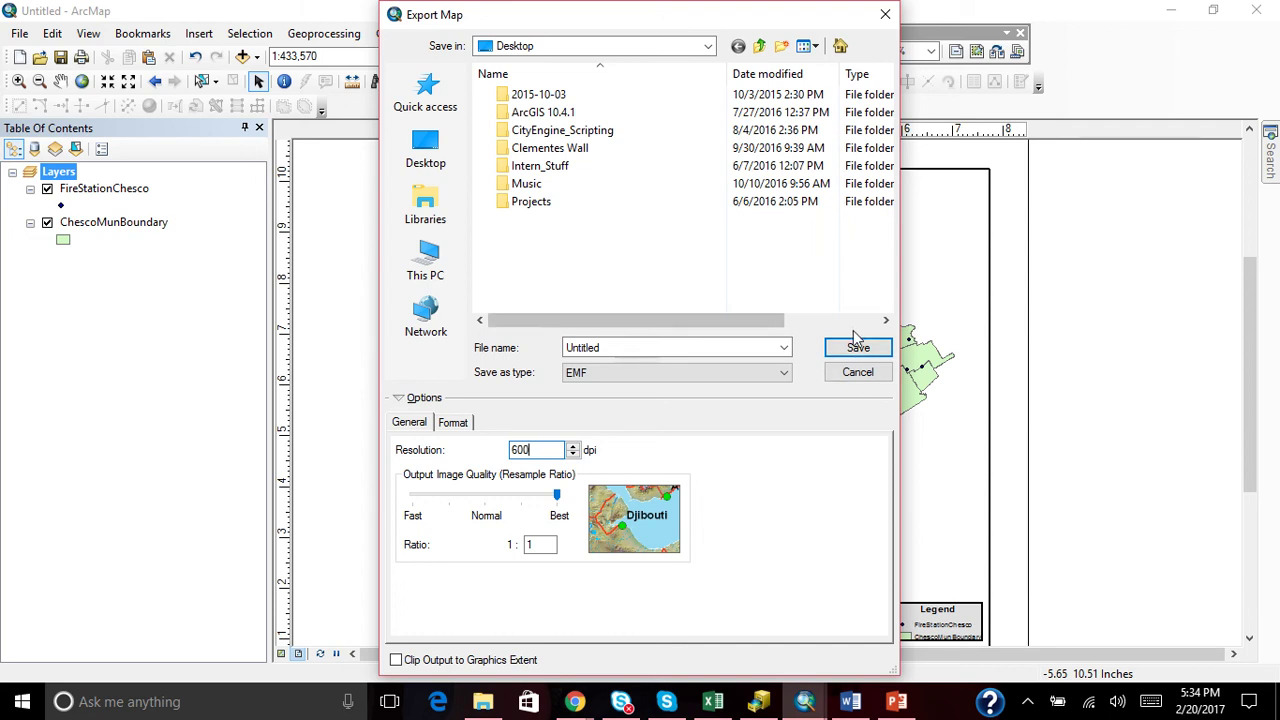
- Save the export to the Desktop as a TIFF named NolansMap
{"action": "double_click", "coordinate": [645, 342]}
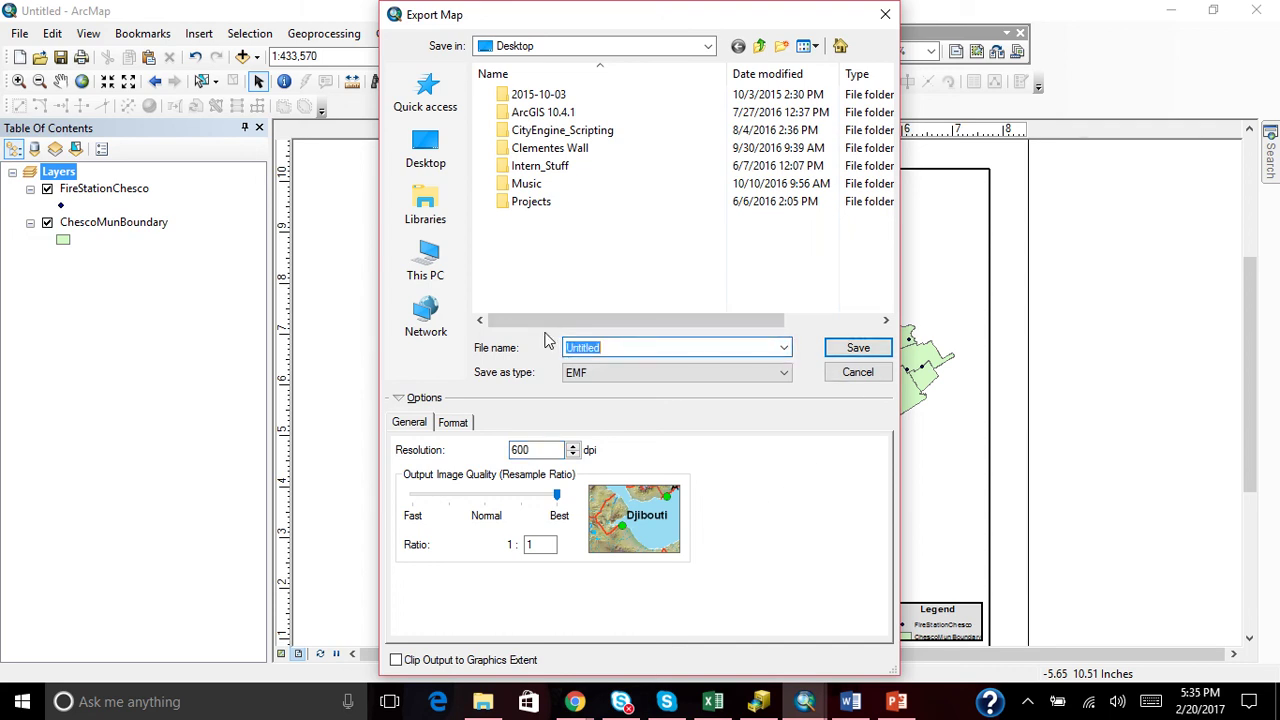
{"action": "type", "text": "Nolana"}
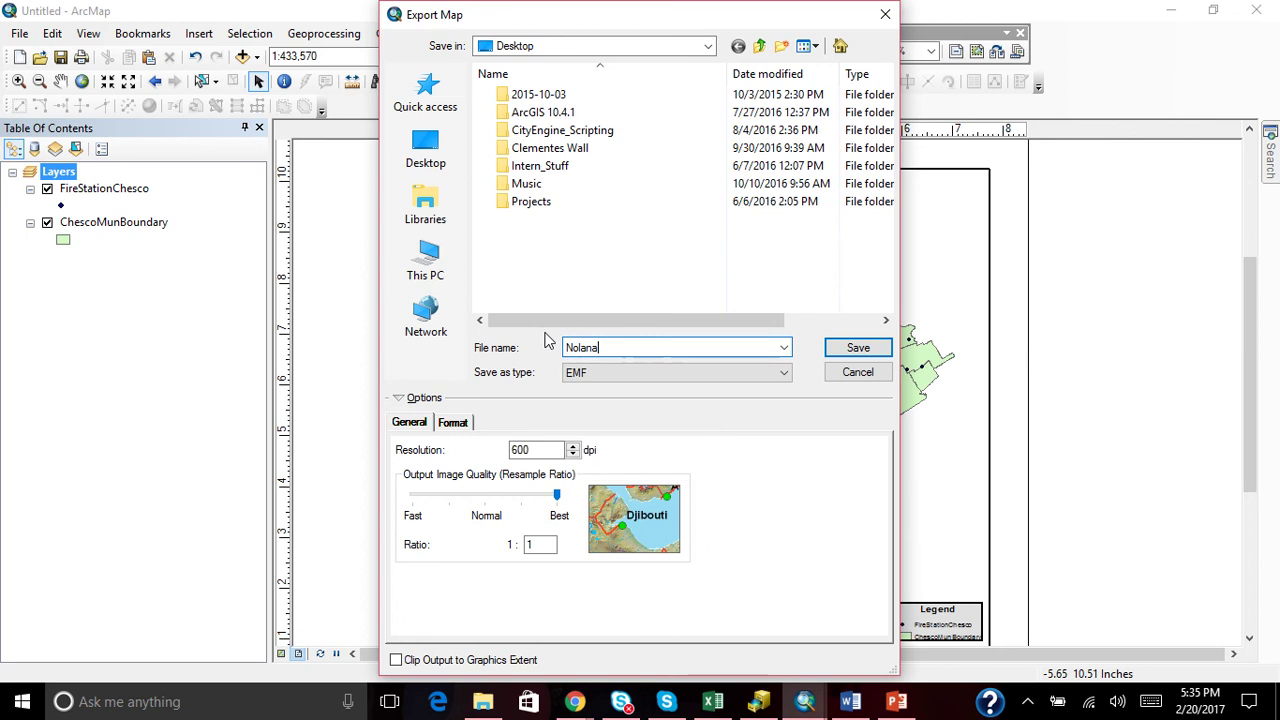
{"action": "key", "text": "BackSpace"}
{"action": "type", "text": "s"}
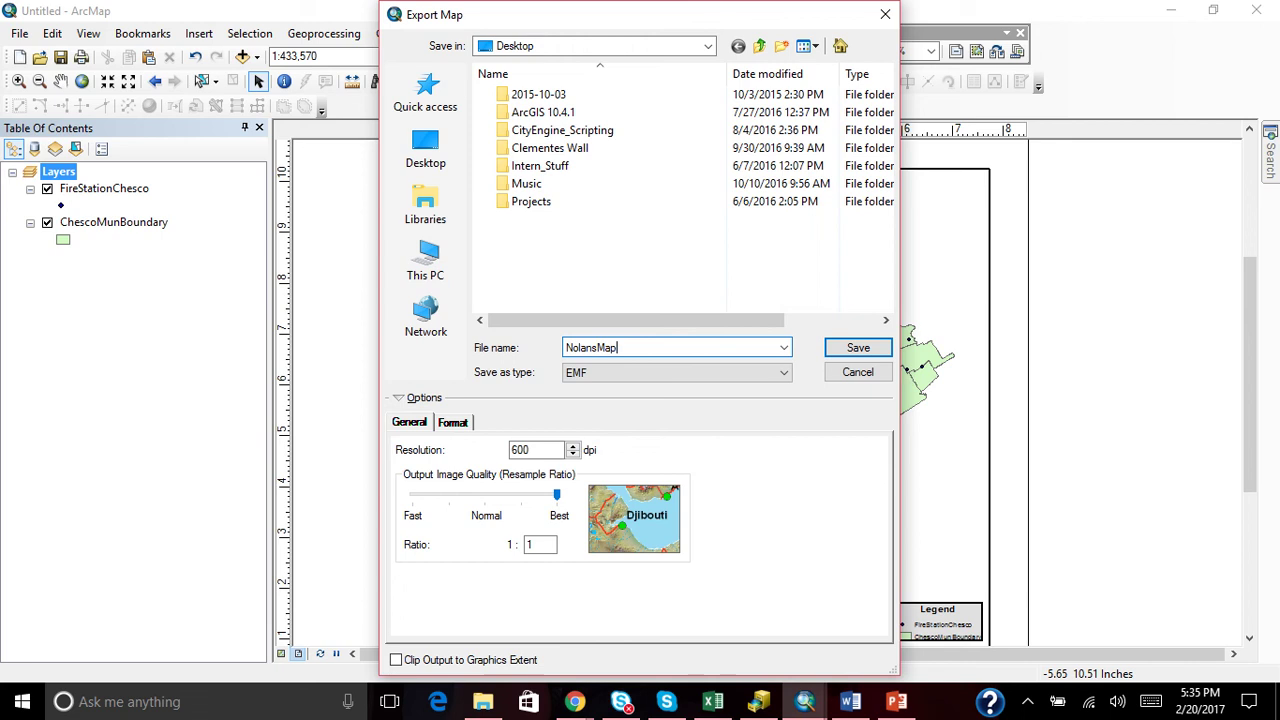
{"action": "left_click", "coordinate": [783, 372]}
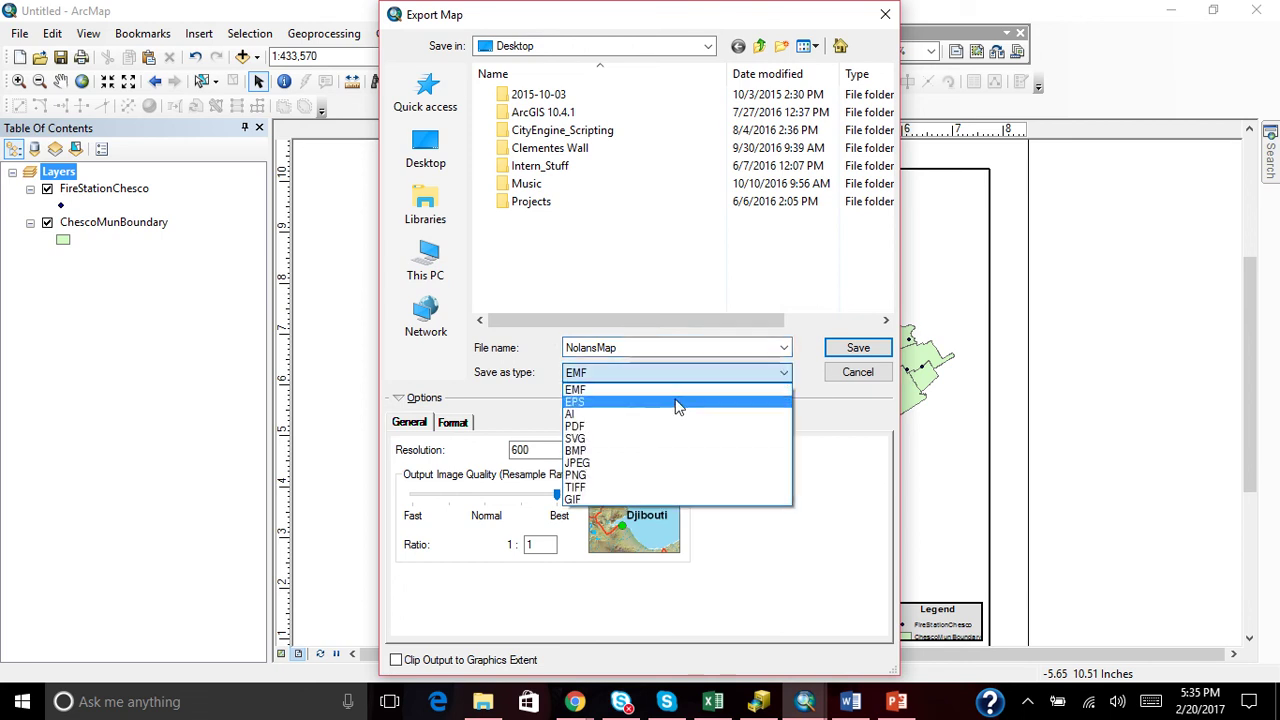
{"action": "left_click", "coordinate": [624, 487]}
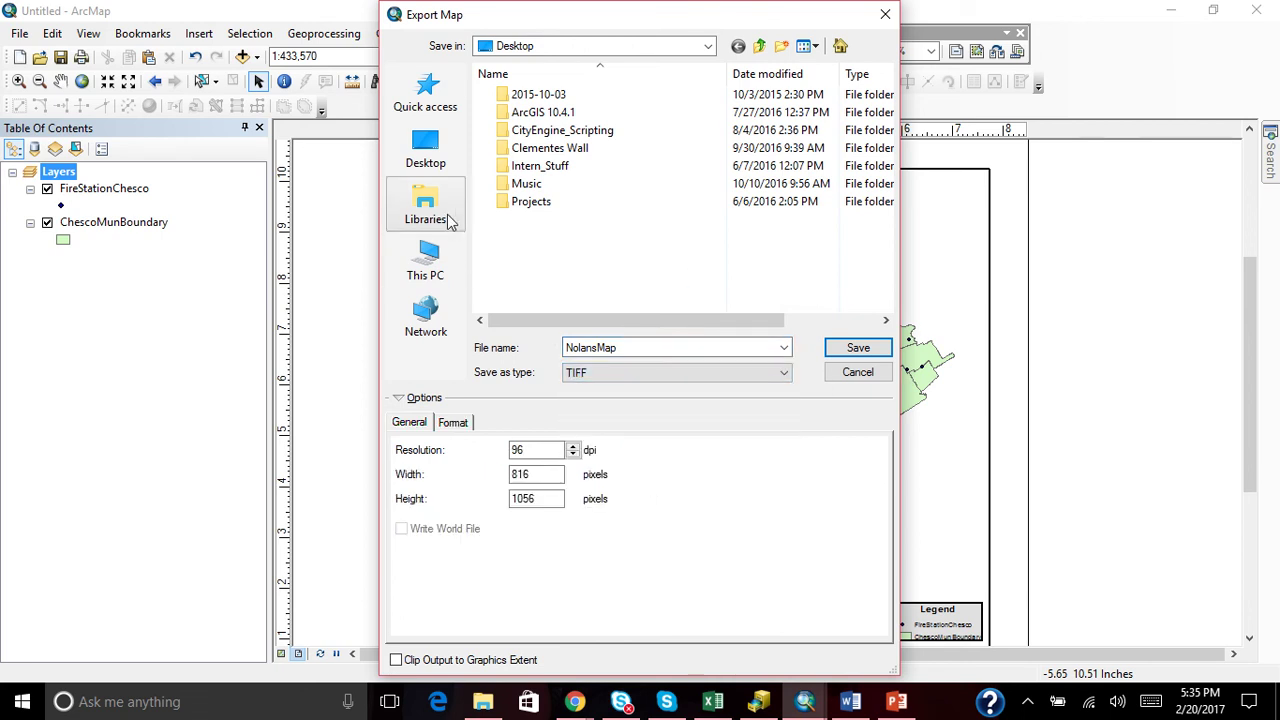
{"action": "left_click", "coordinate": [841, 352]}
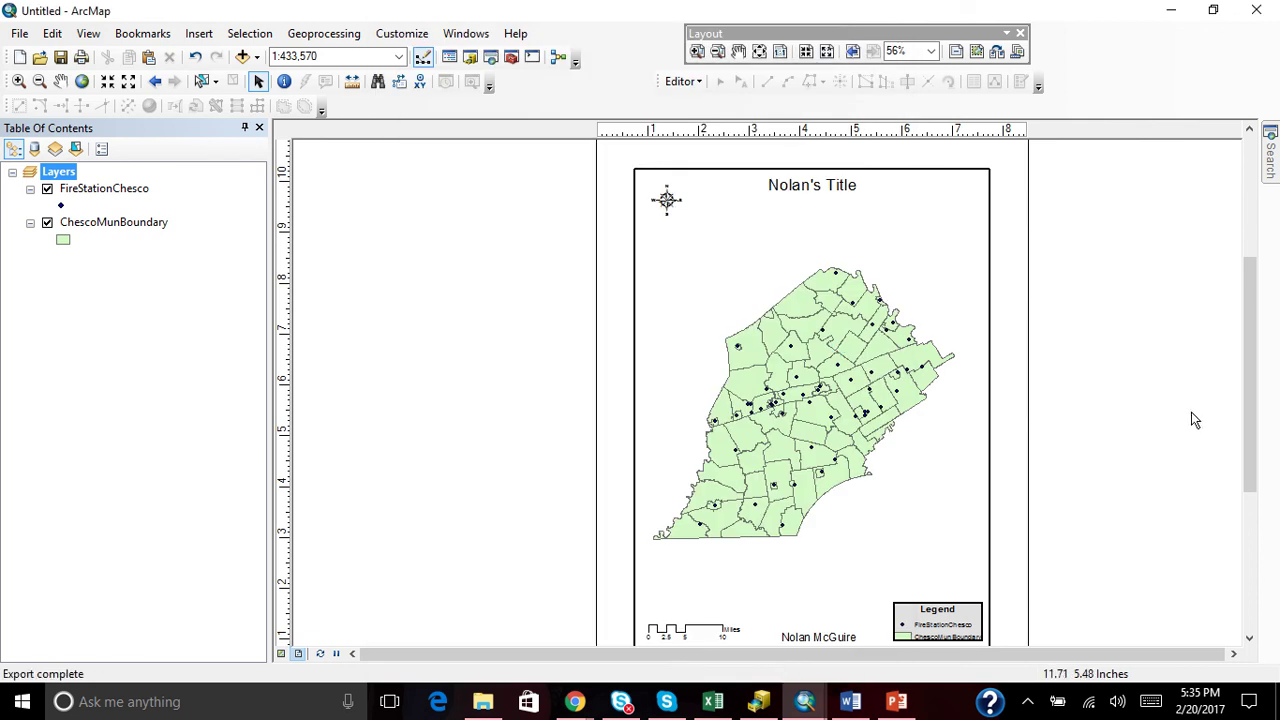